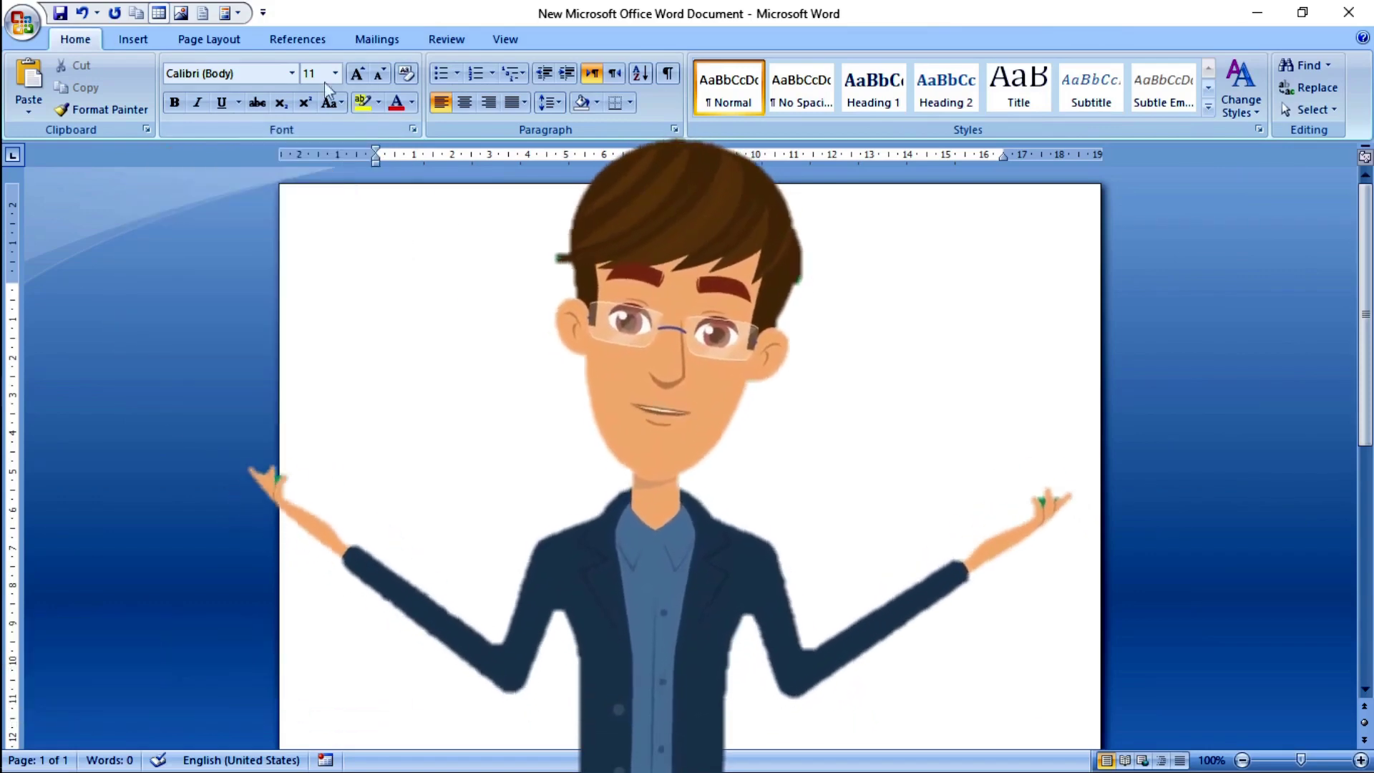
- Generate four paragraphs of sample text with =rand(4) at the top of the blank page
click(209, 39)
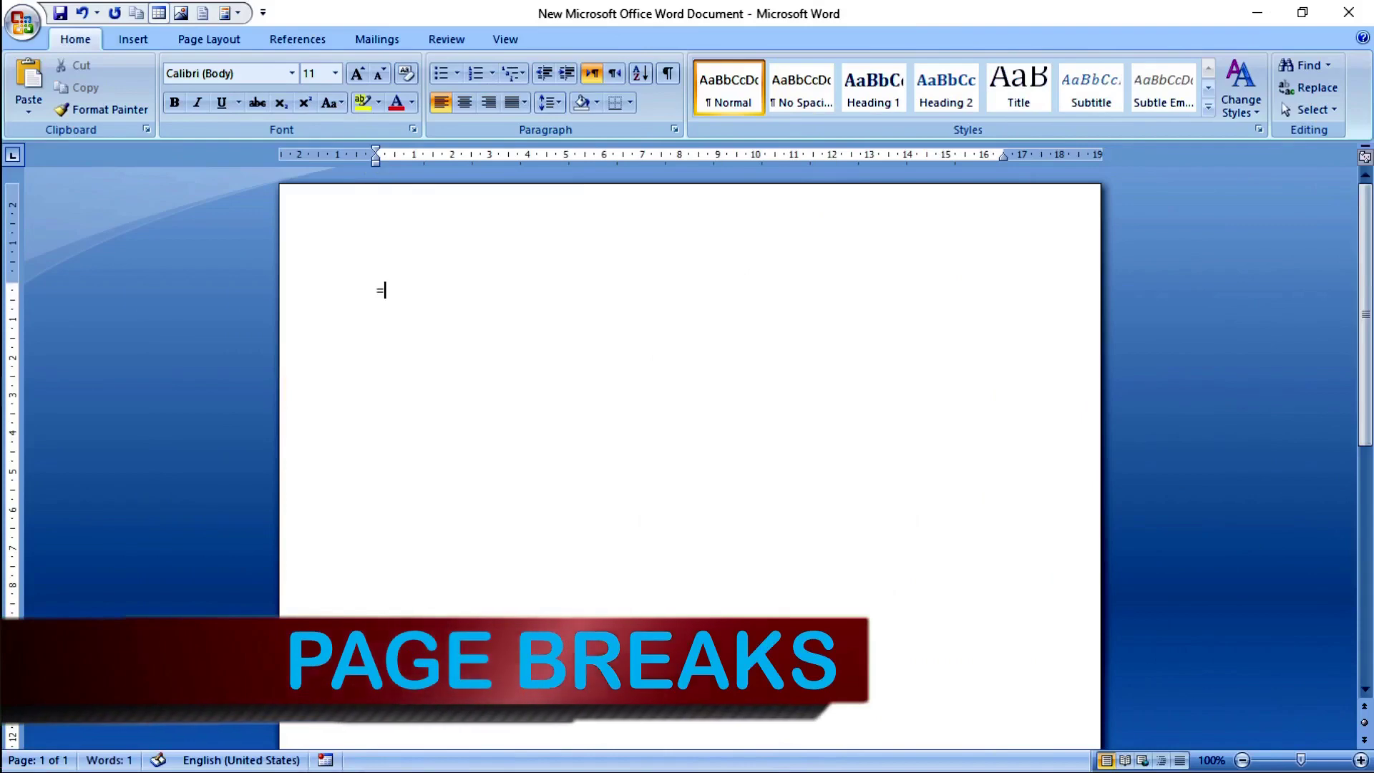
text(rand)
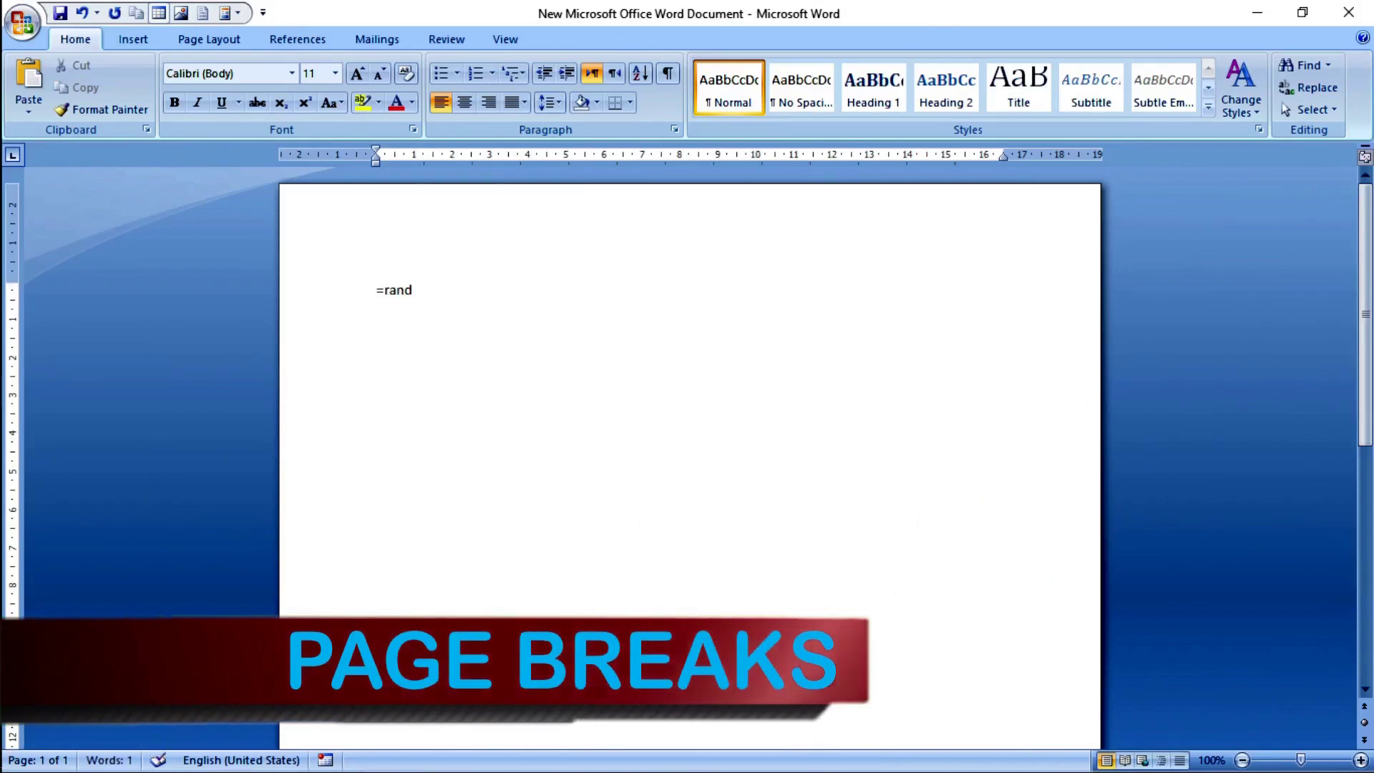
text((4)
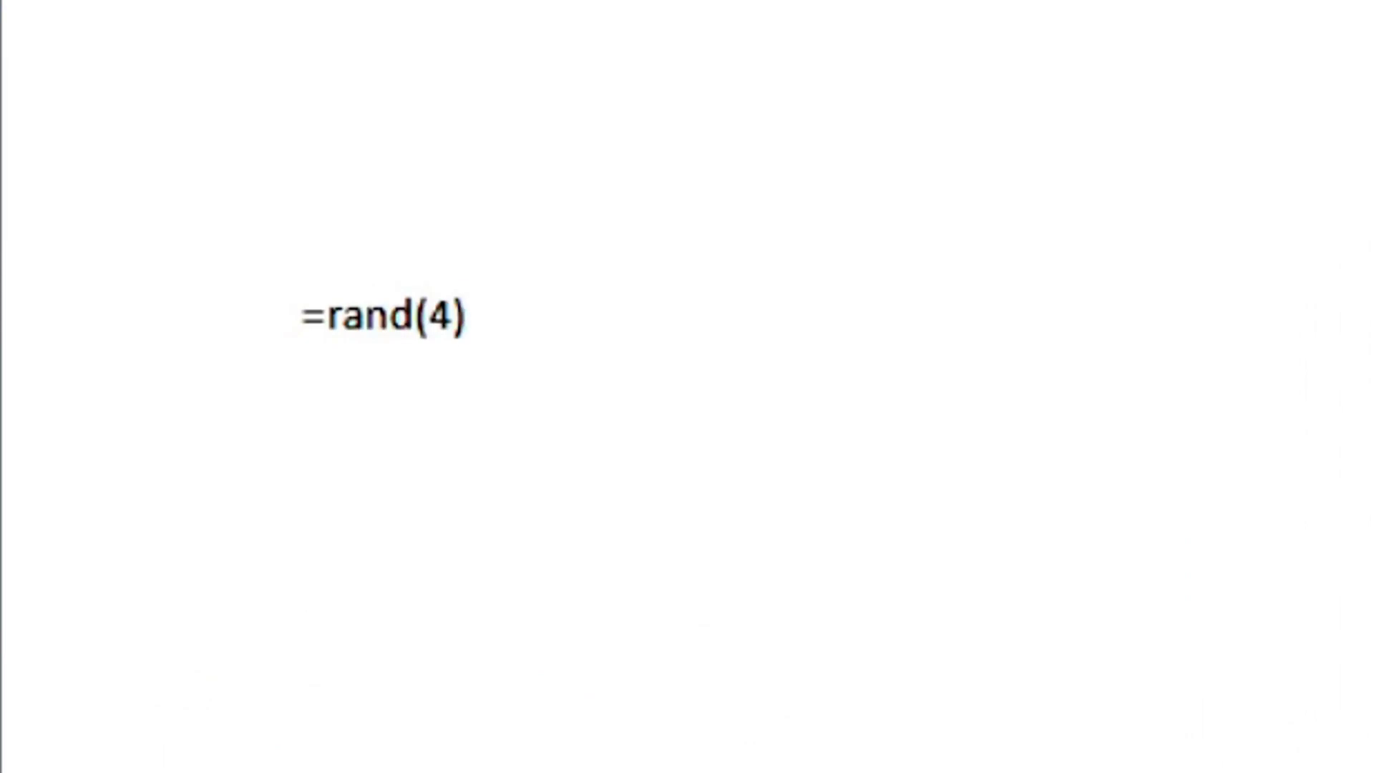
key(Return)
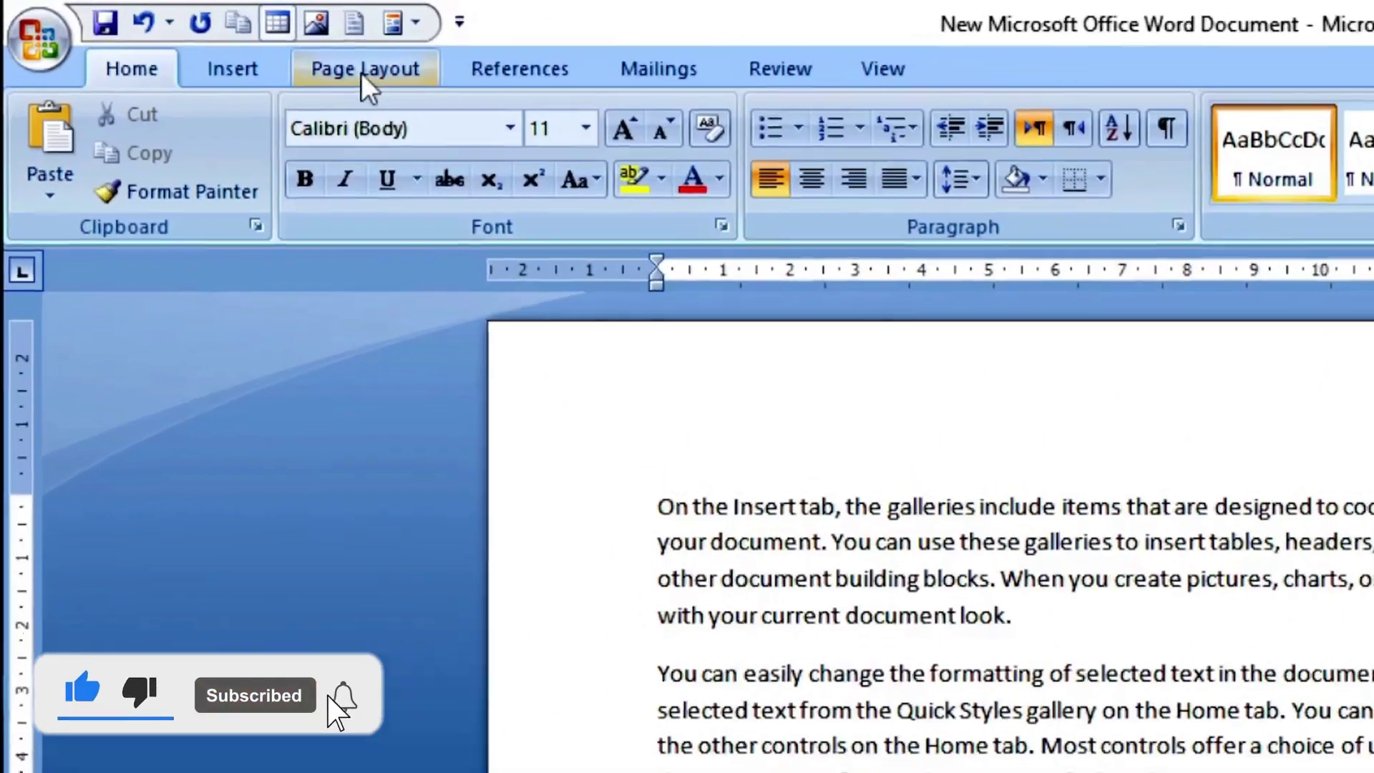
- Browse the page and section break choices under Page Layout, then move to Insert
click(361, 71)
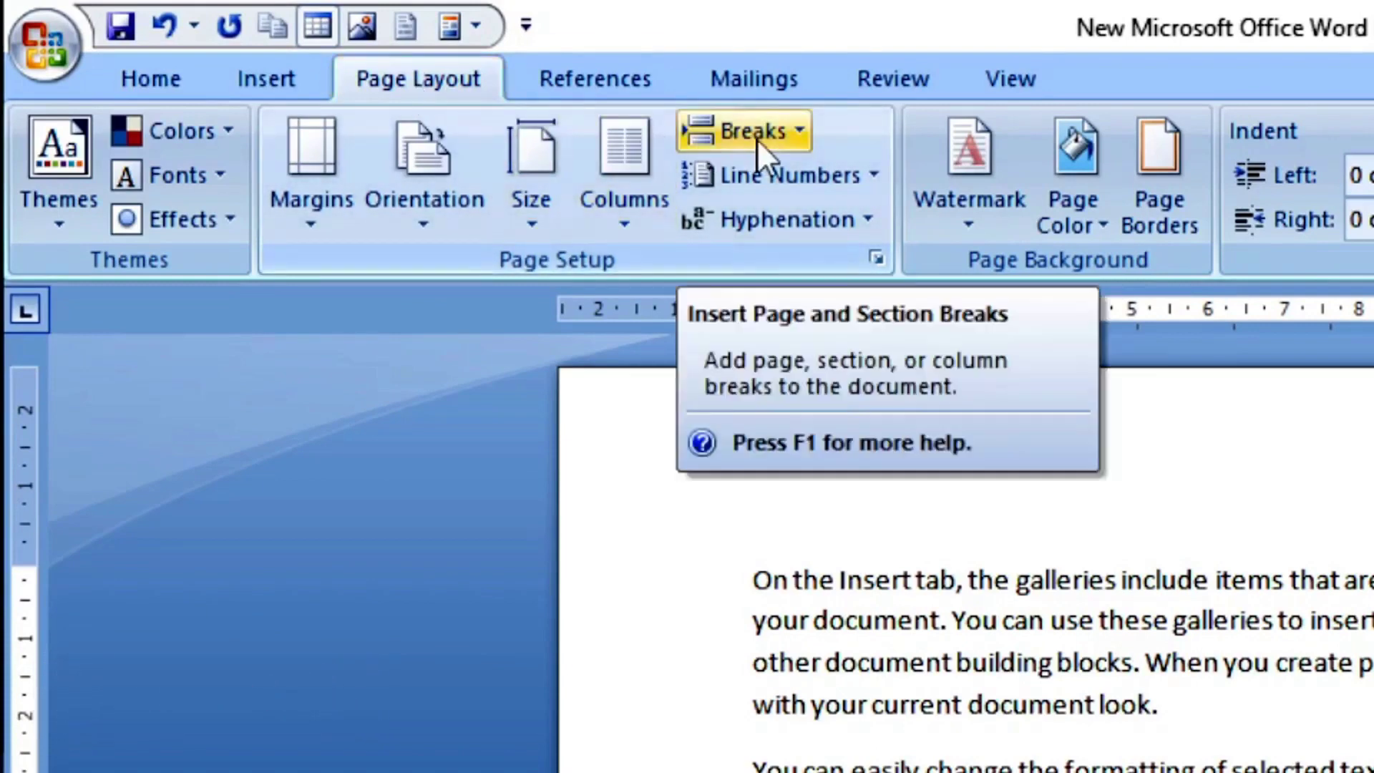
click(794, 136)
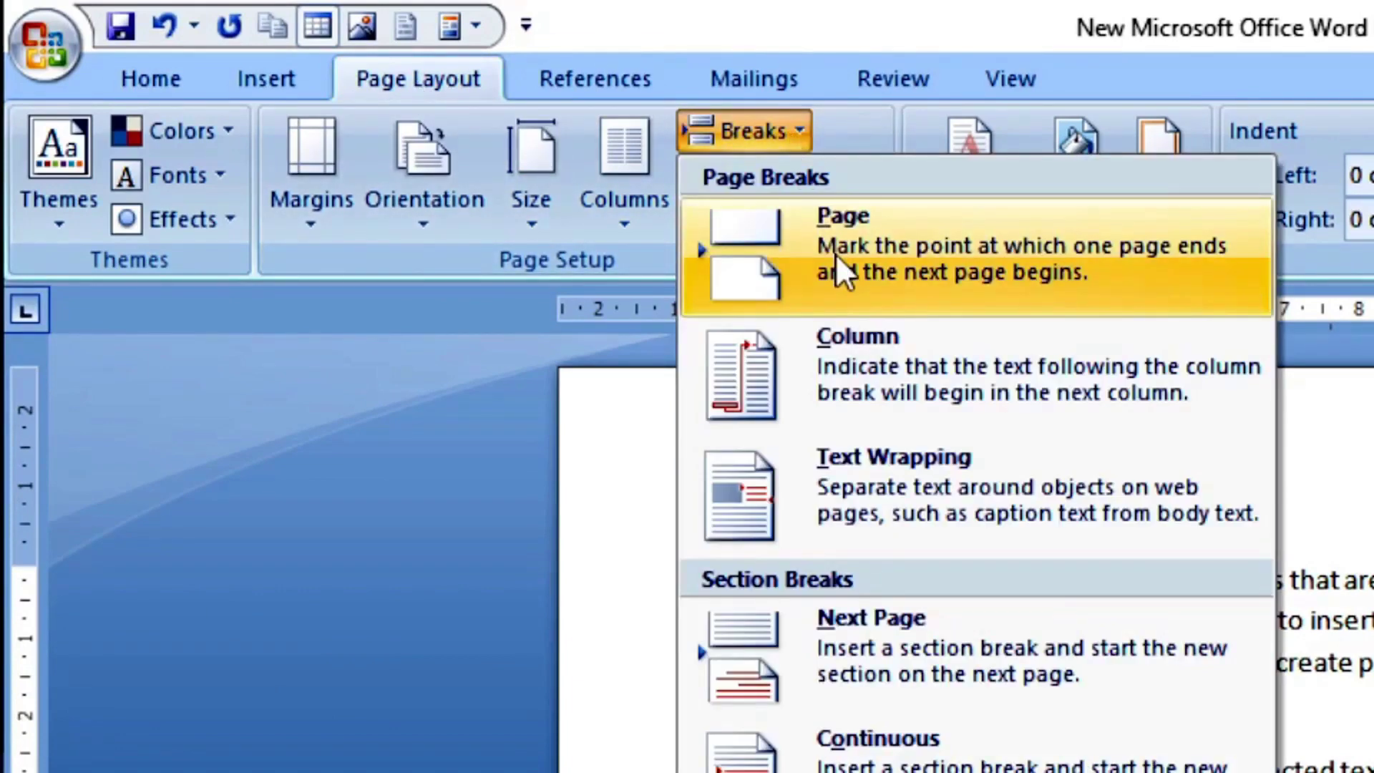
click(276, 79)
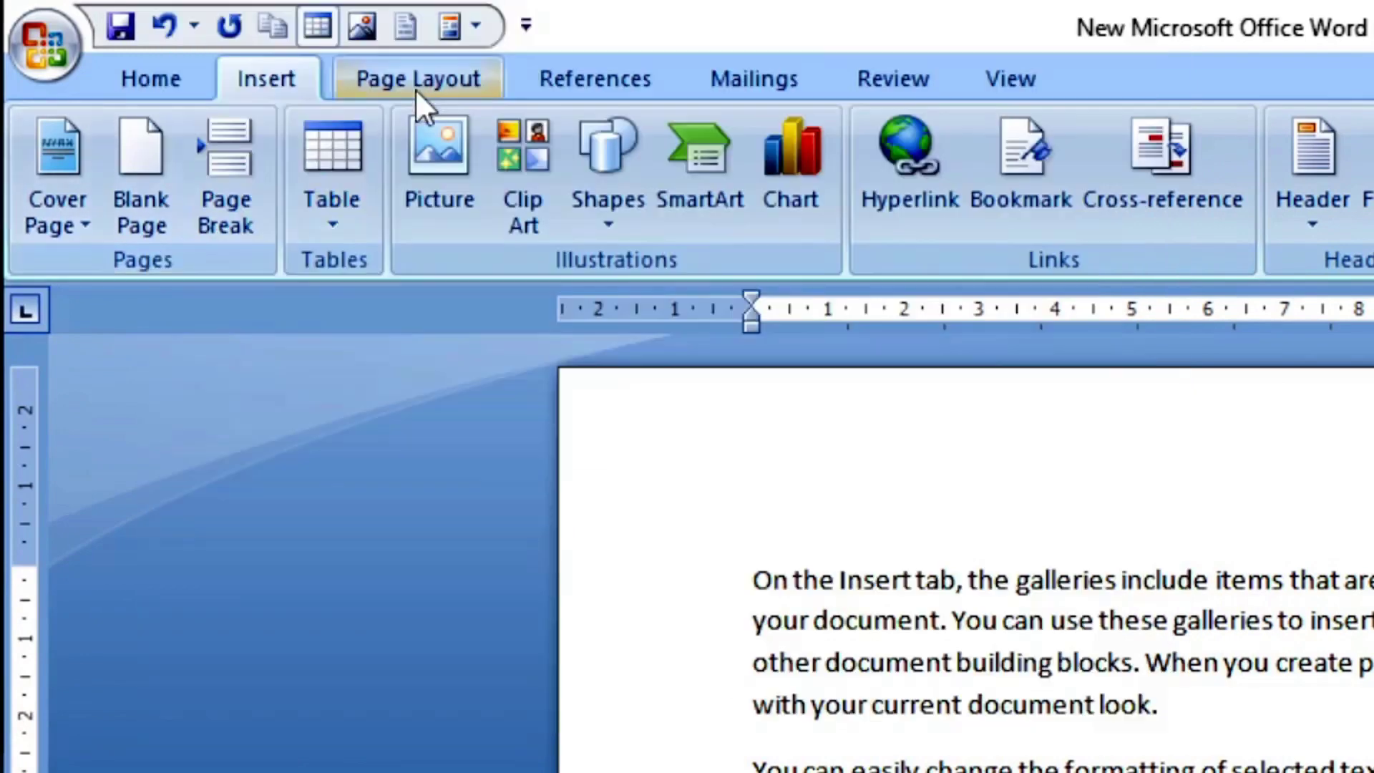
- Return to the Page Layout tab and pull up the Breaks list again
click(419, 86)
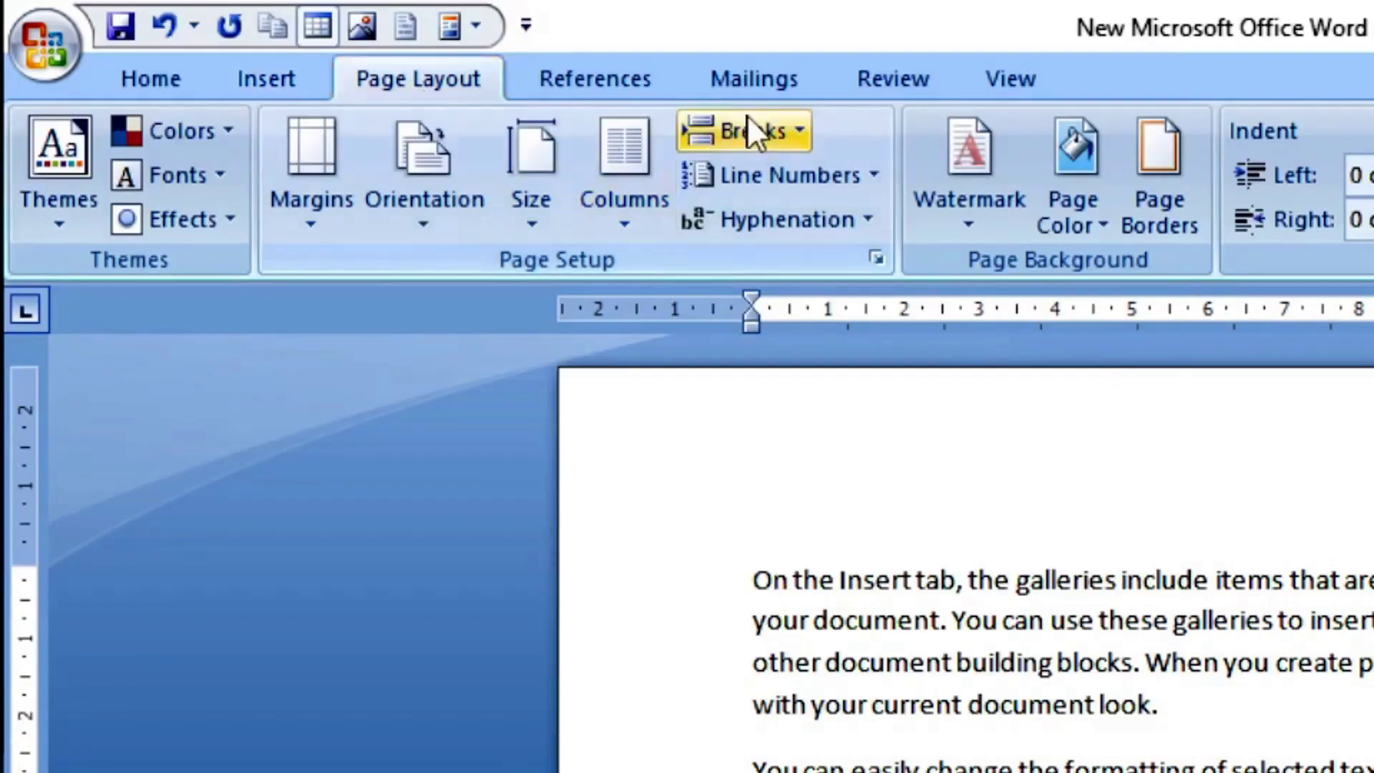
click(764, 130)
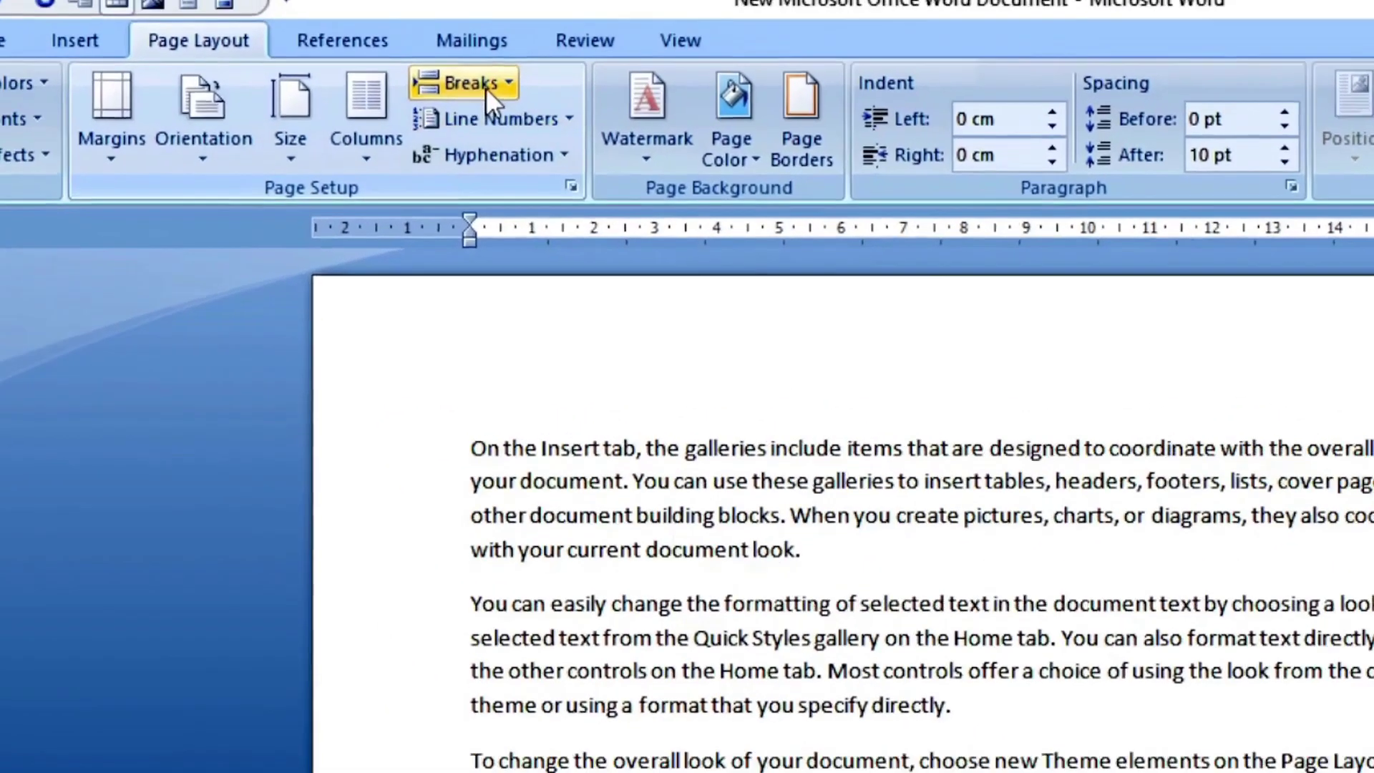
- Insert a Page break after the first paragraph, then scroll back up to page 1
click(297, 55)
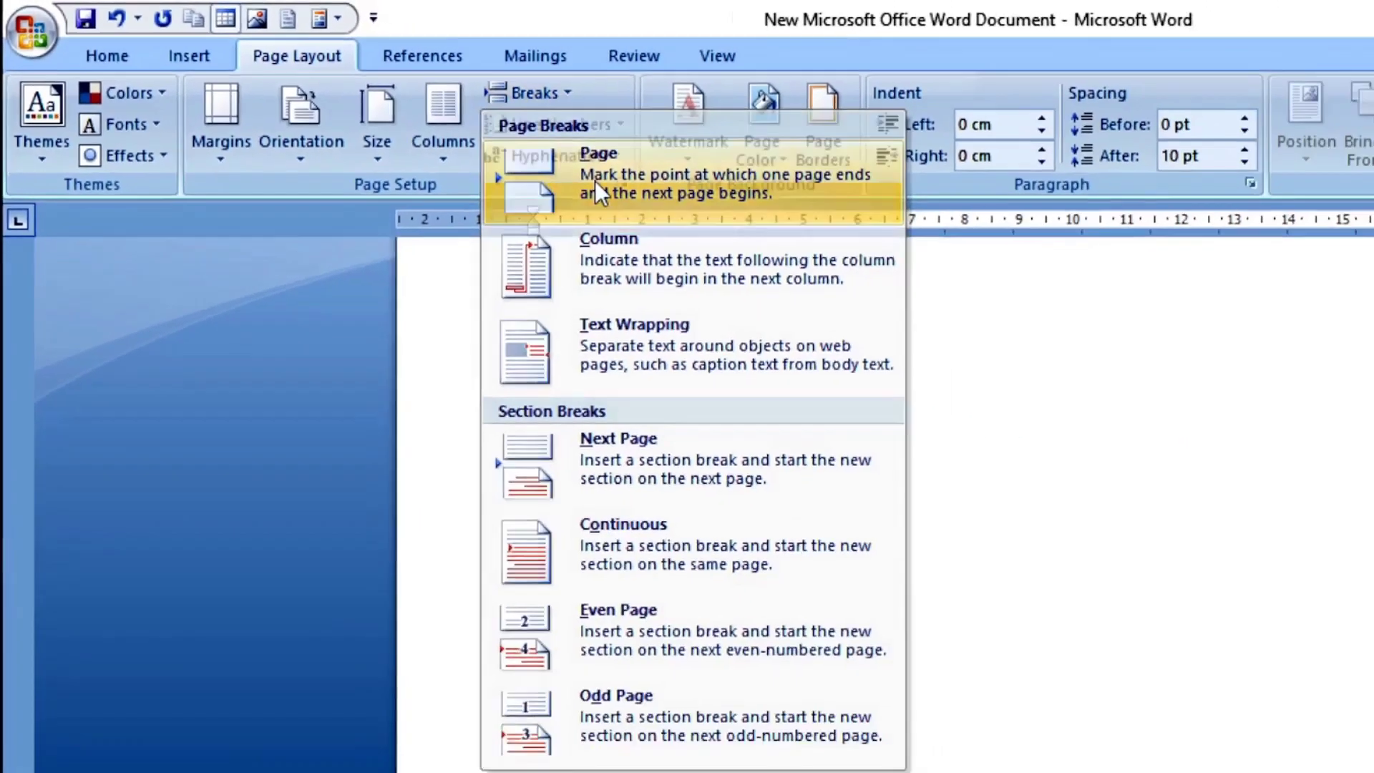
click(843, 267)
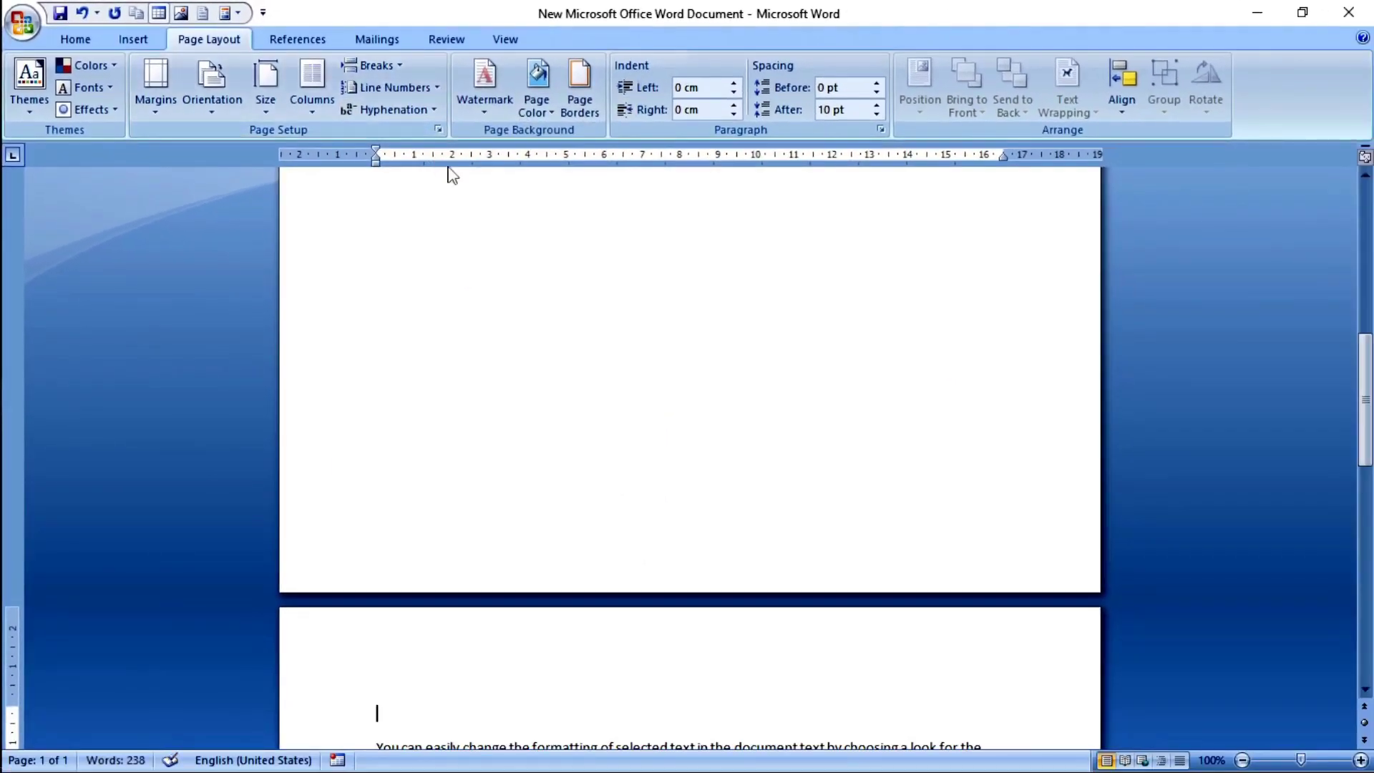
drag(1365, 400, 1365, 250)
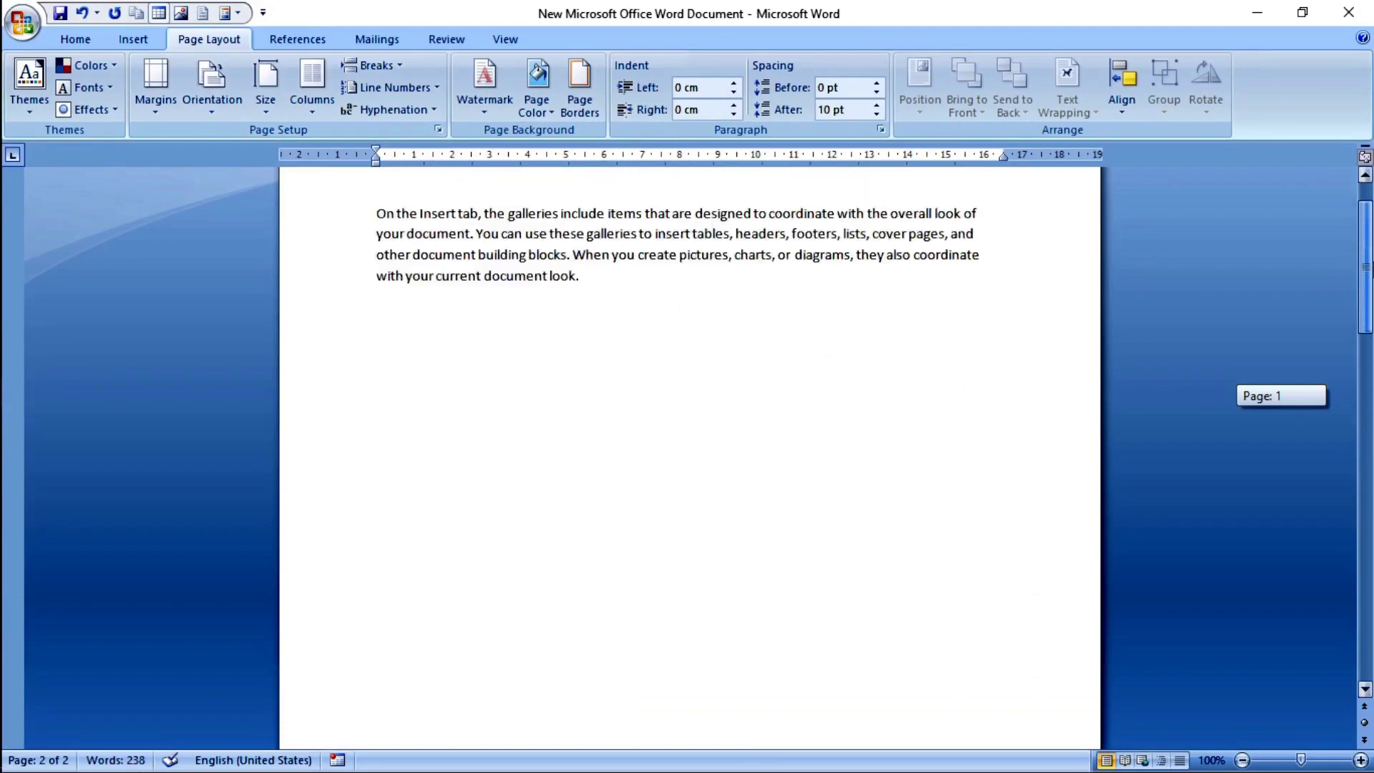
click(641, 363)
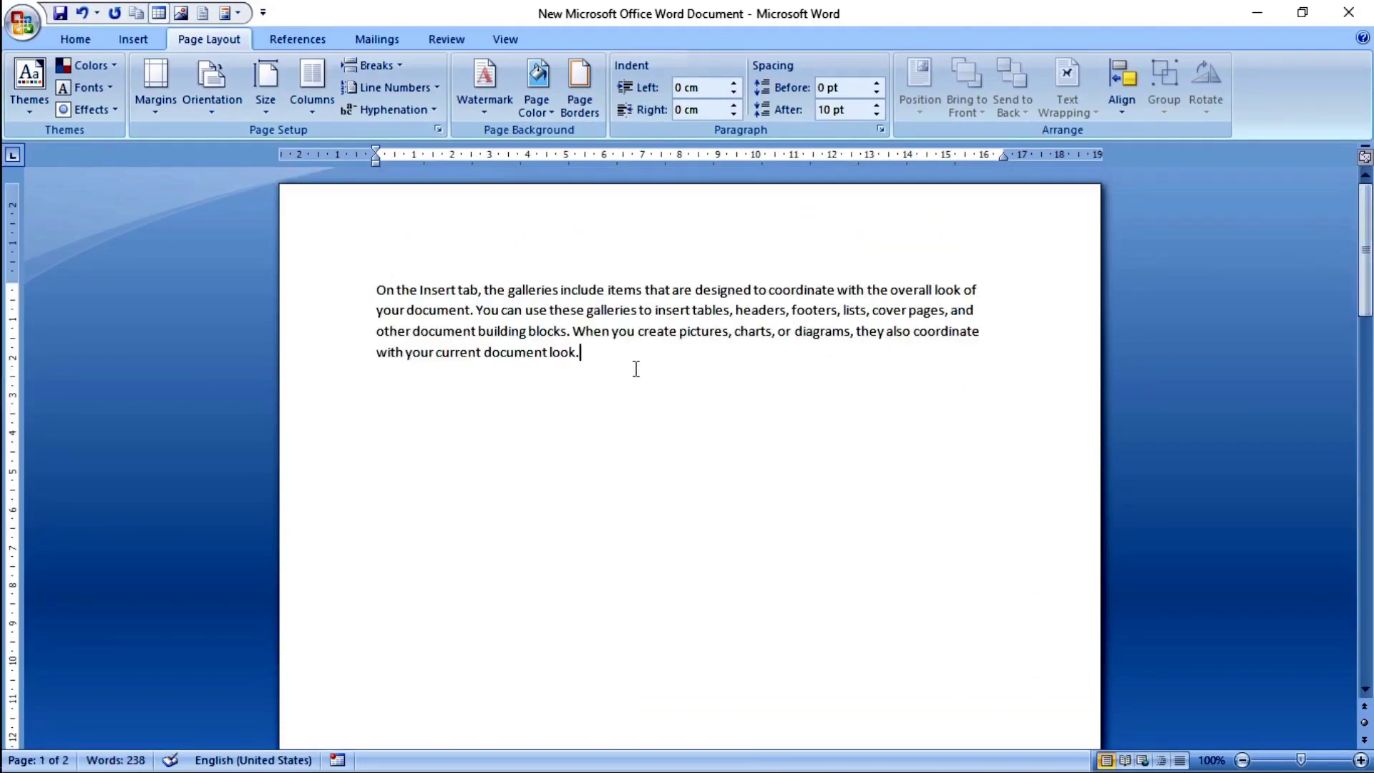
- Scroll down through the document to where the page break sits
drag(1365, 250, 1365, 514)
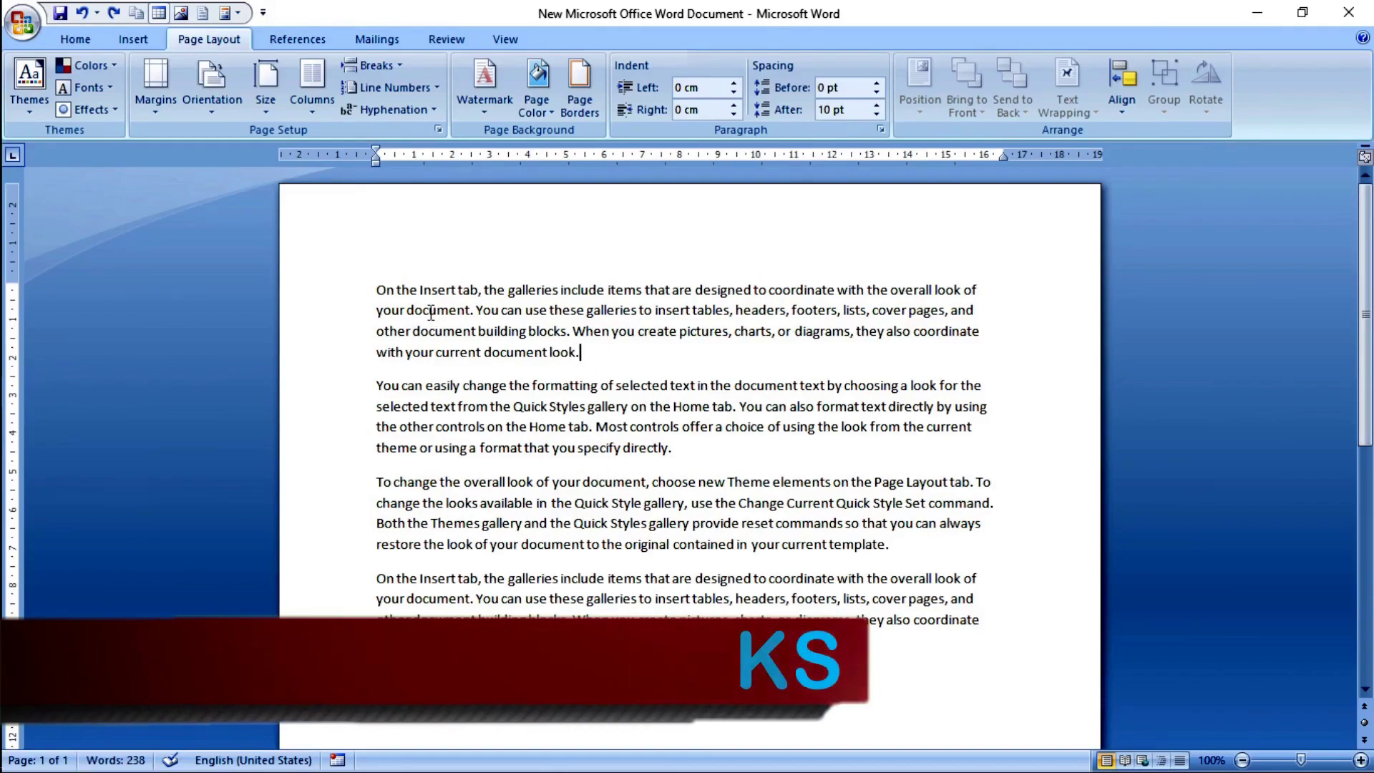
- Set the page layout to Two columns for the sample text
click(312, 89)
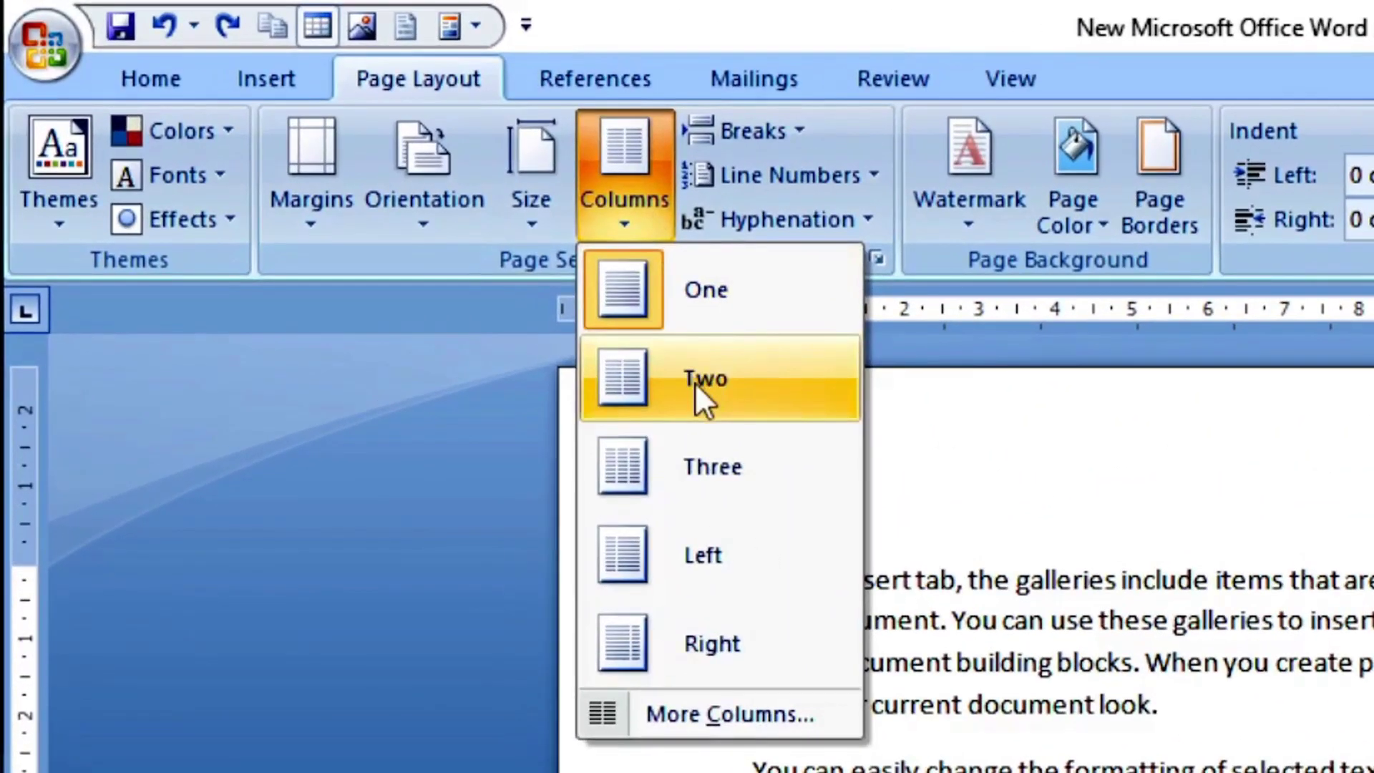
click(696, 386)
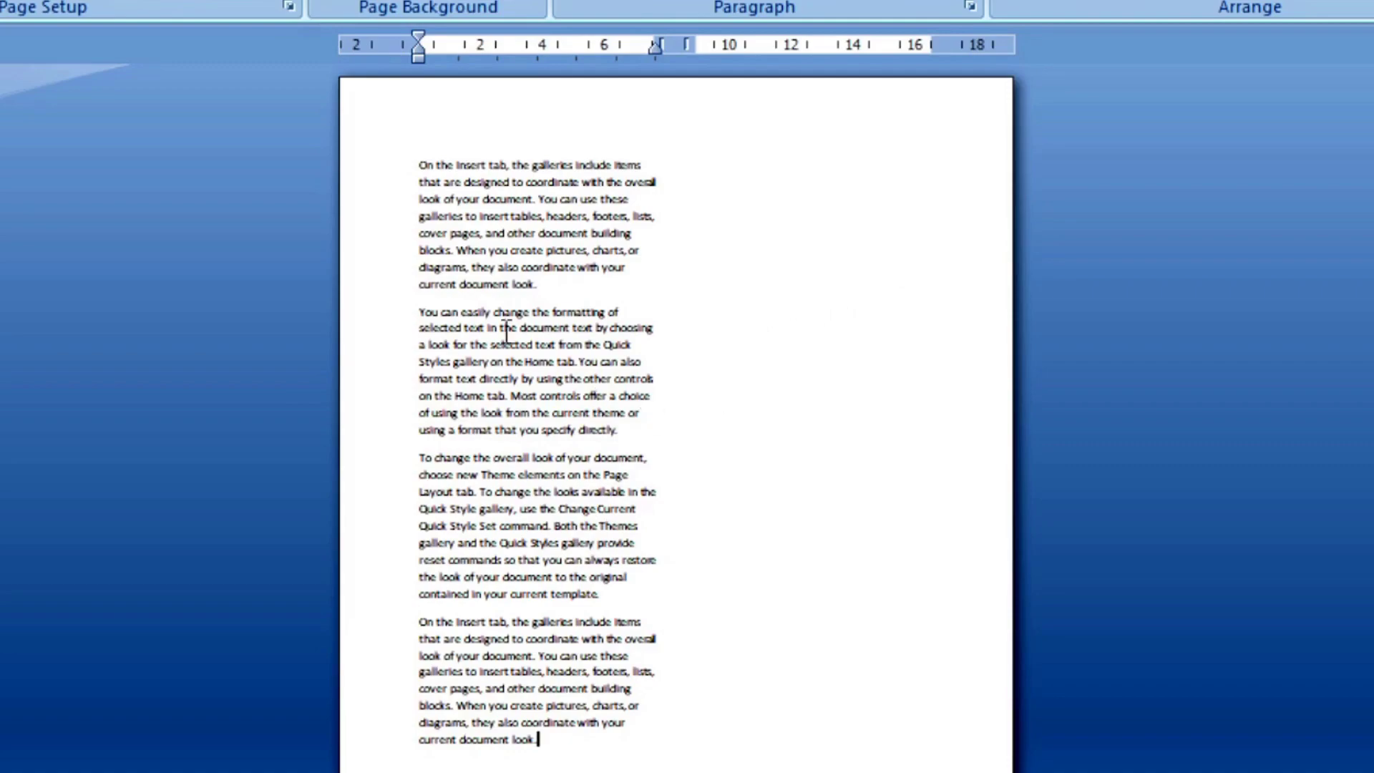
- Insert a Column break after the fourth paragraph
click(797, 136)
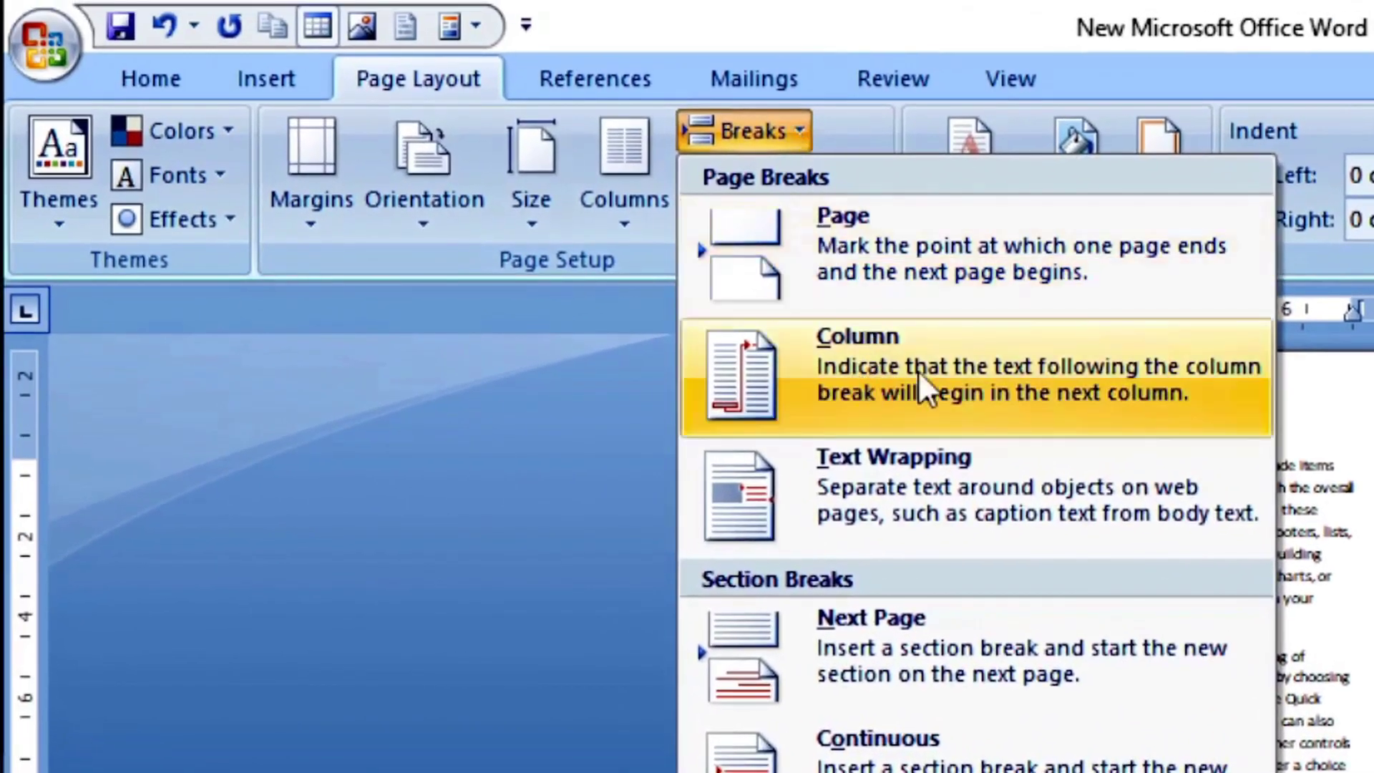
click(917, 370)
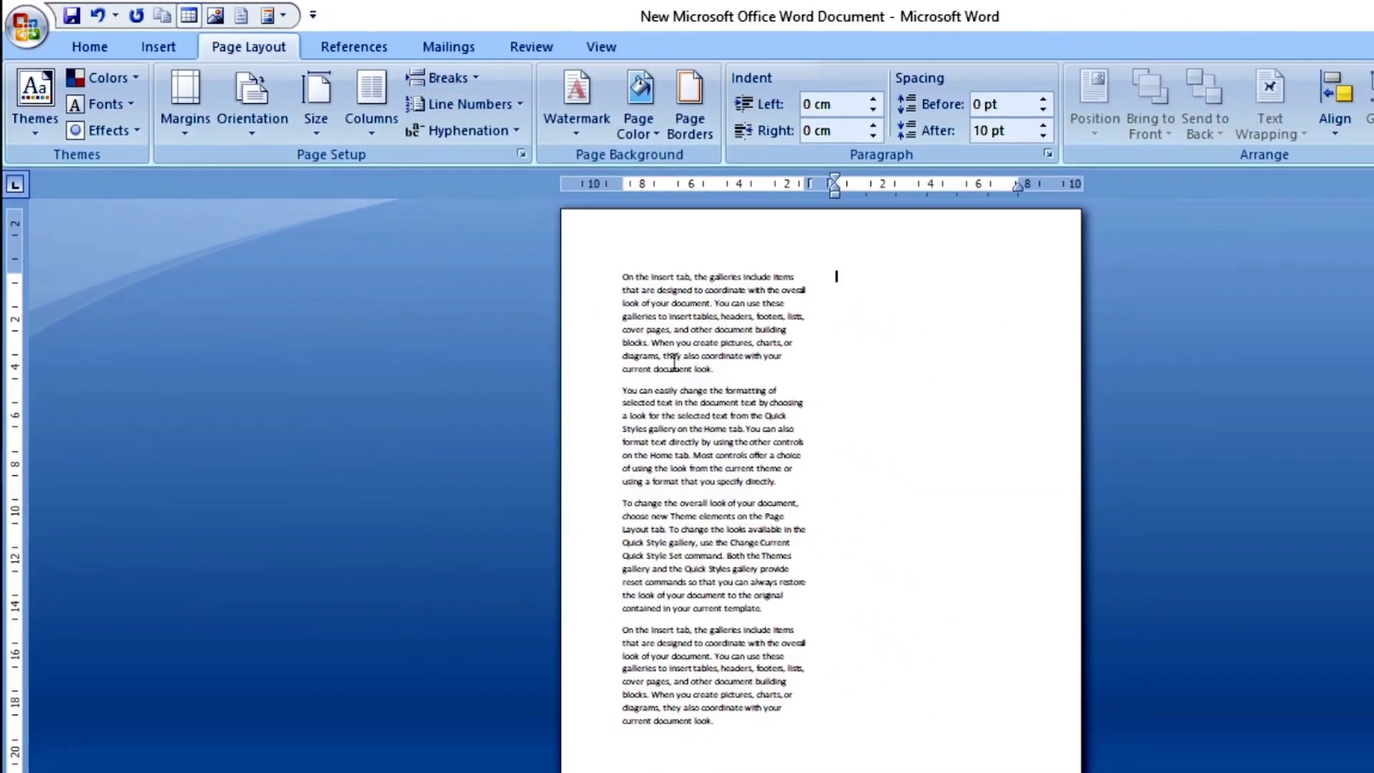
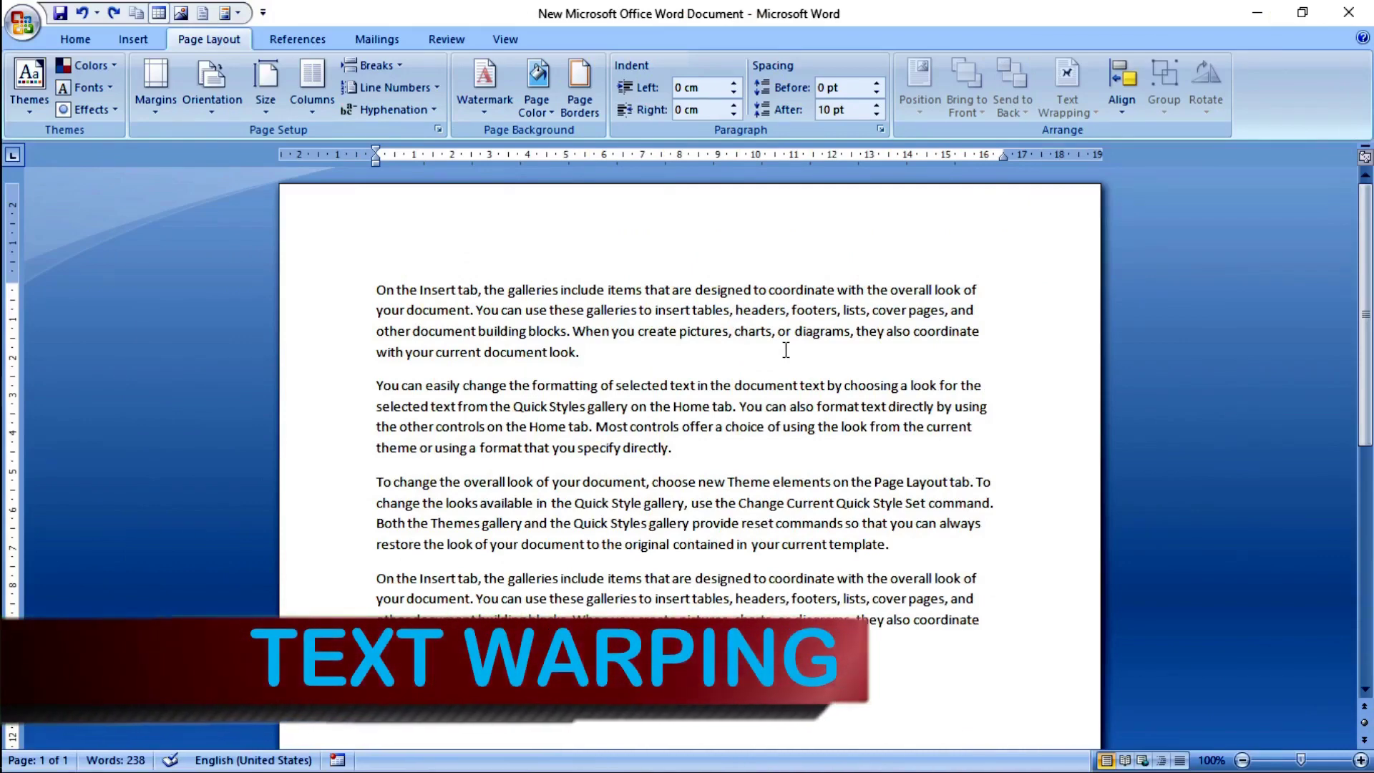
- Split the first paragraph before 'headers', then rejoin it into one paragraph
click(736, 312)
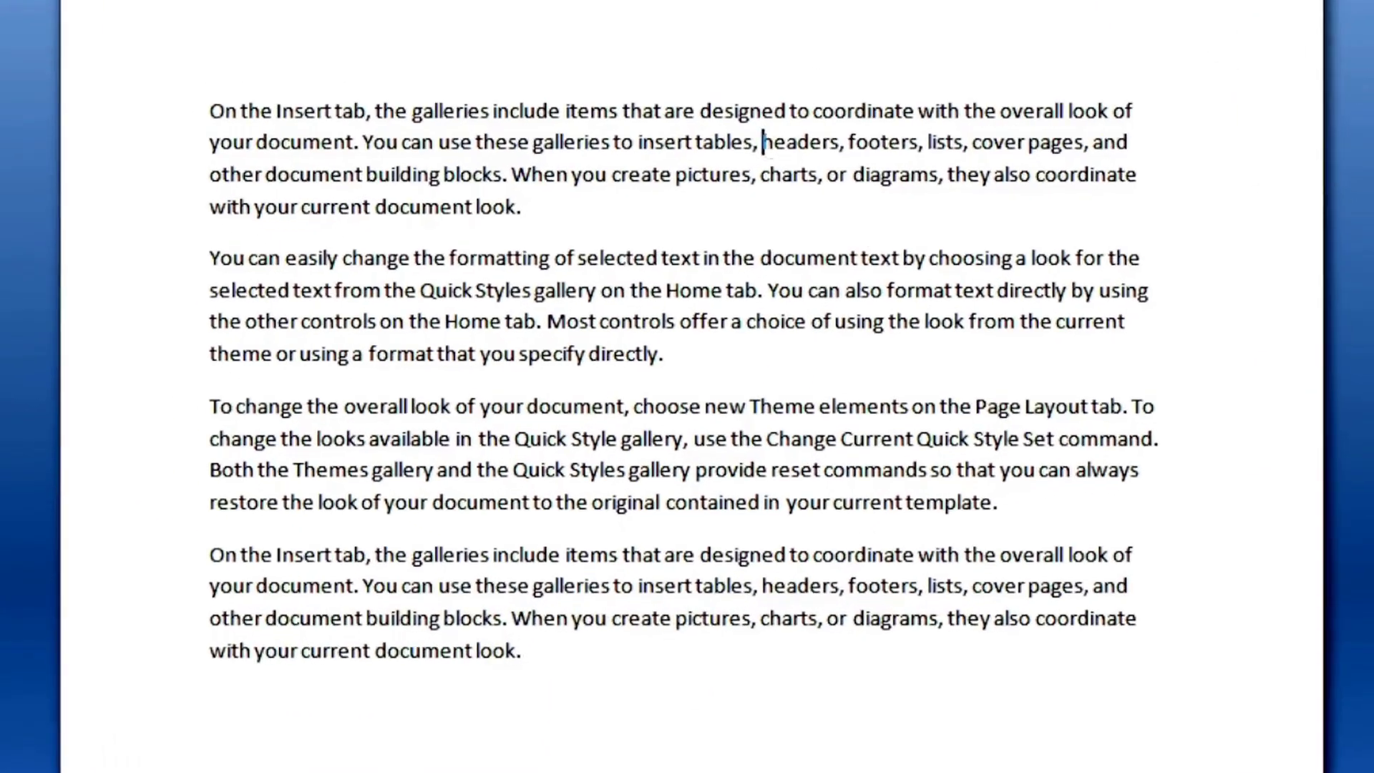
key(Return)
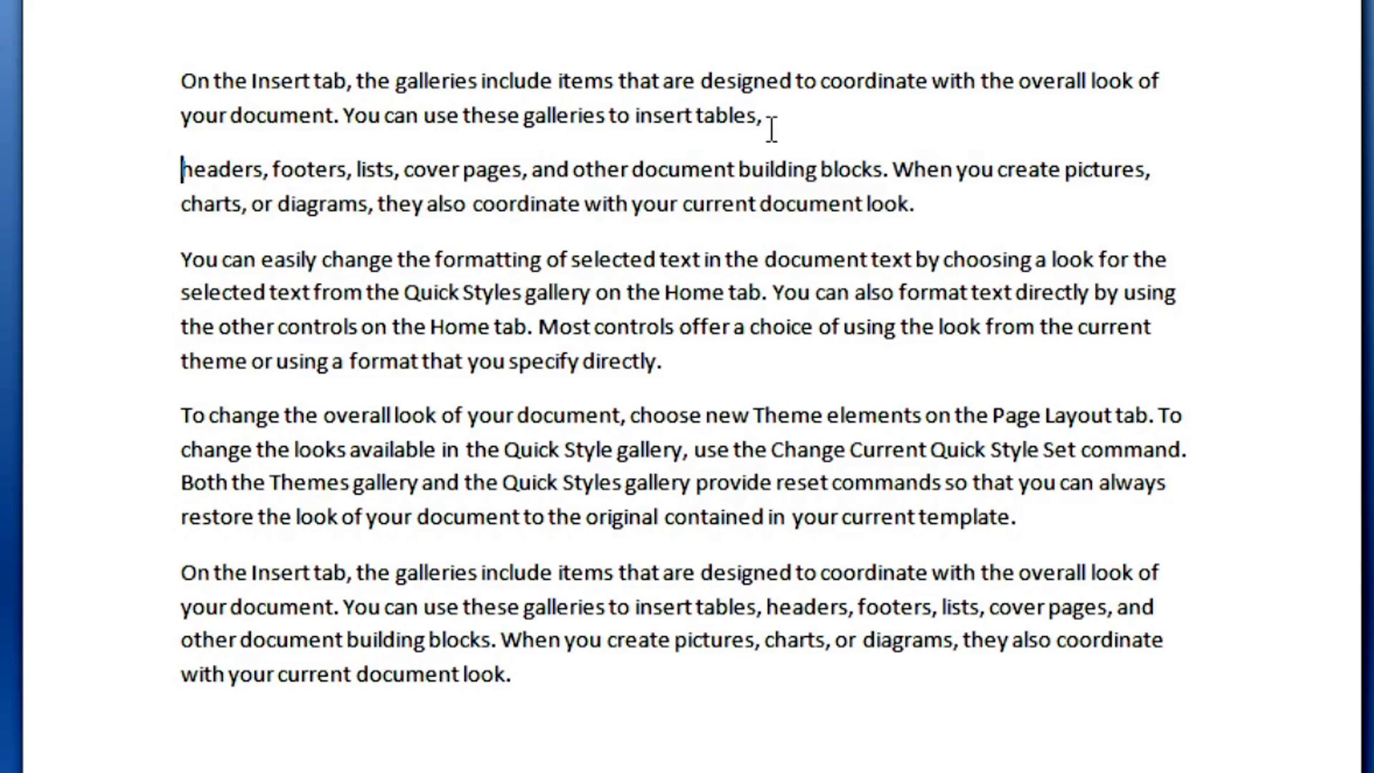
key(BackSpace)
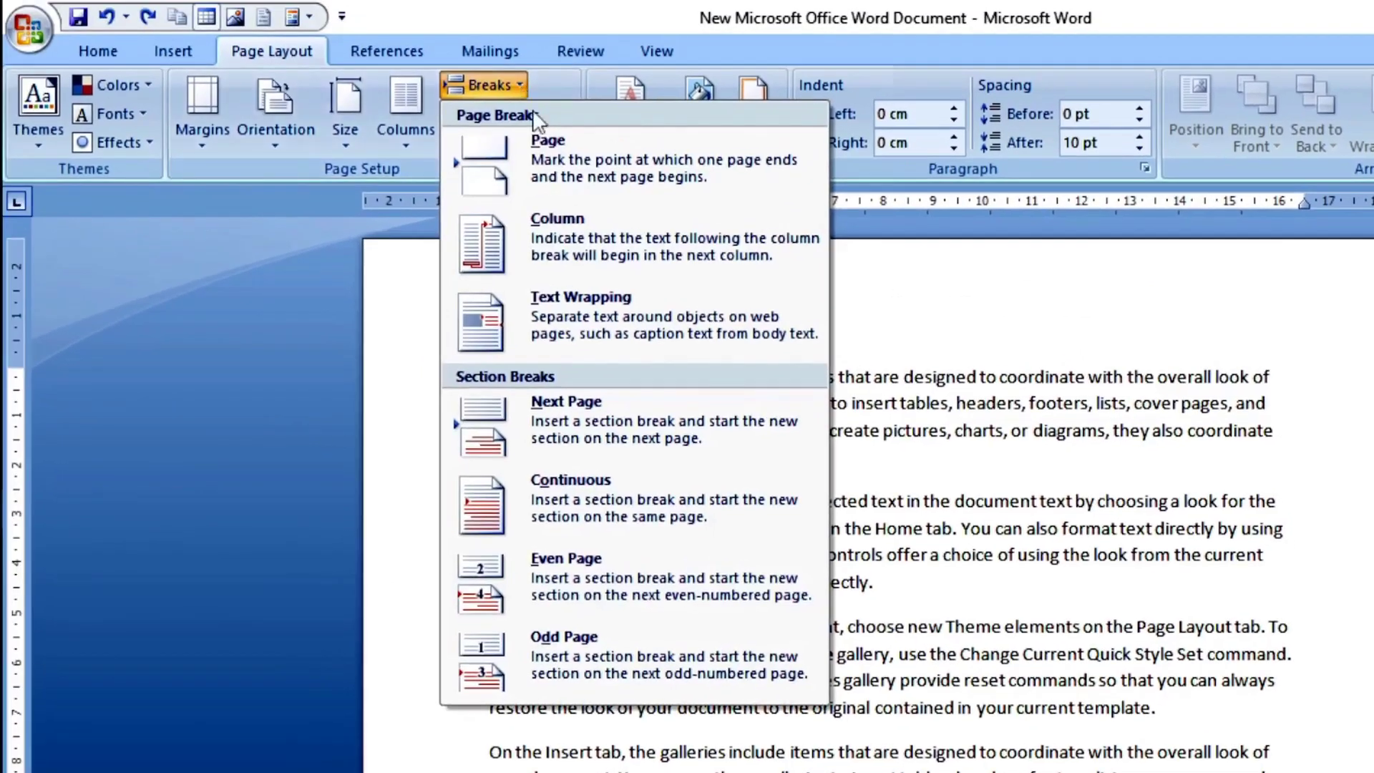
- Insert a text-wrapping break before 'headers' and turn on Show/Hide ¶ formatting marks
click(604, 322)
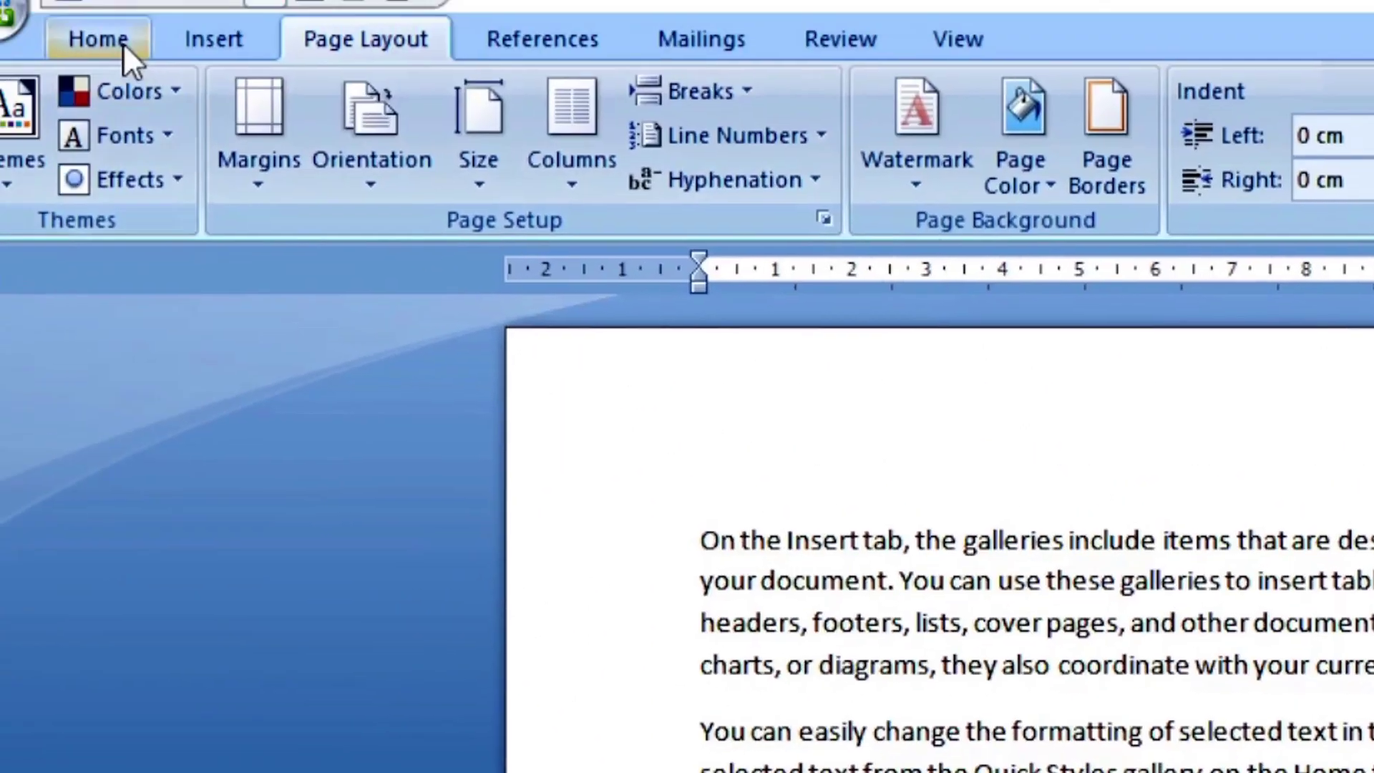
click(173, 85)
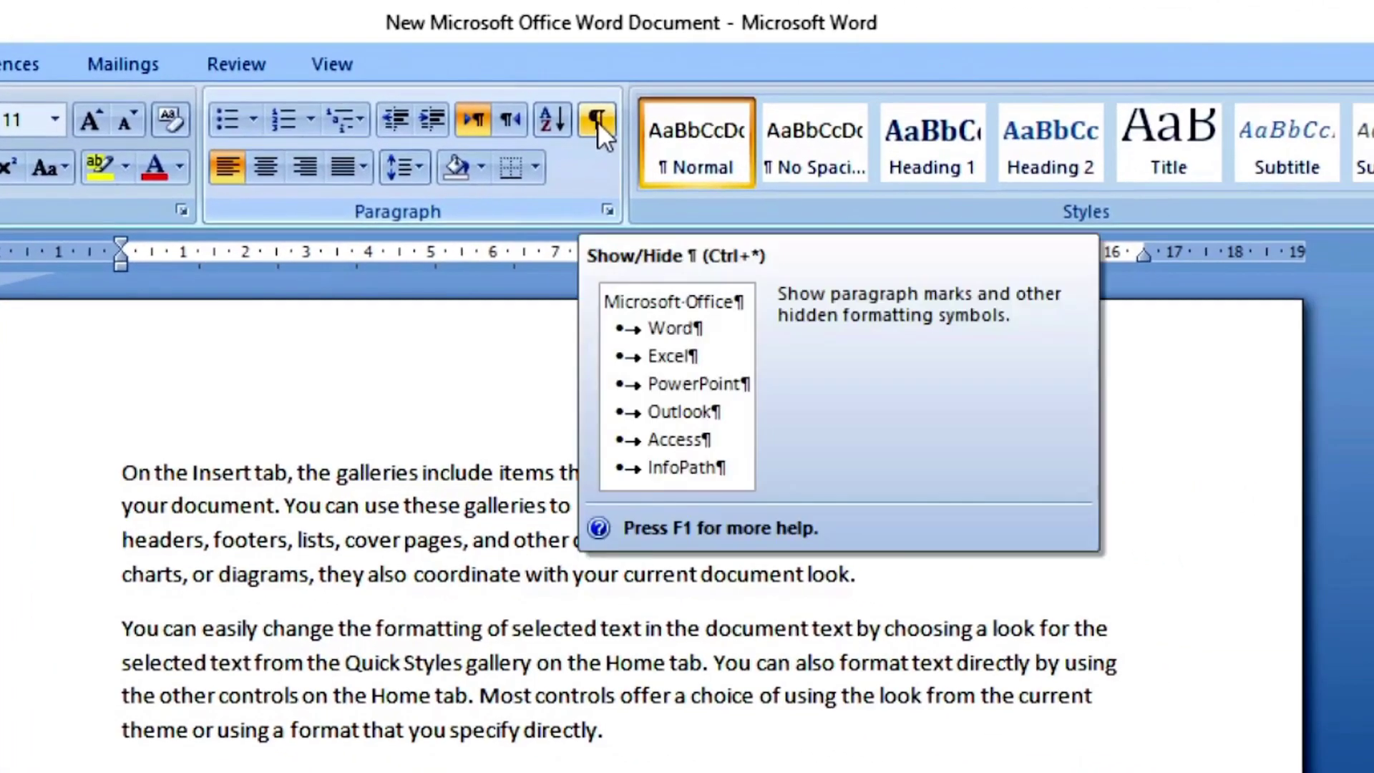
click(598, 122)
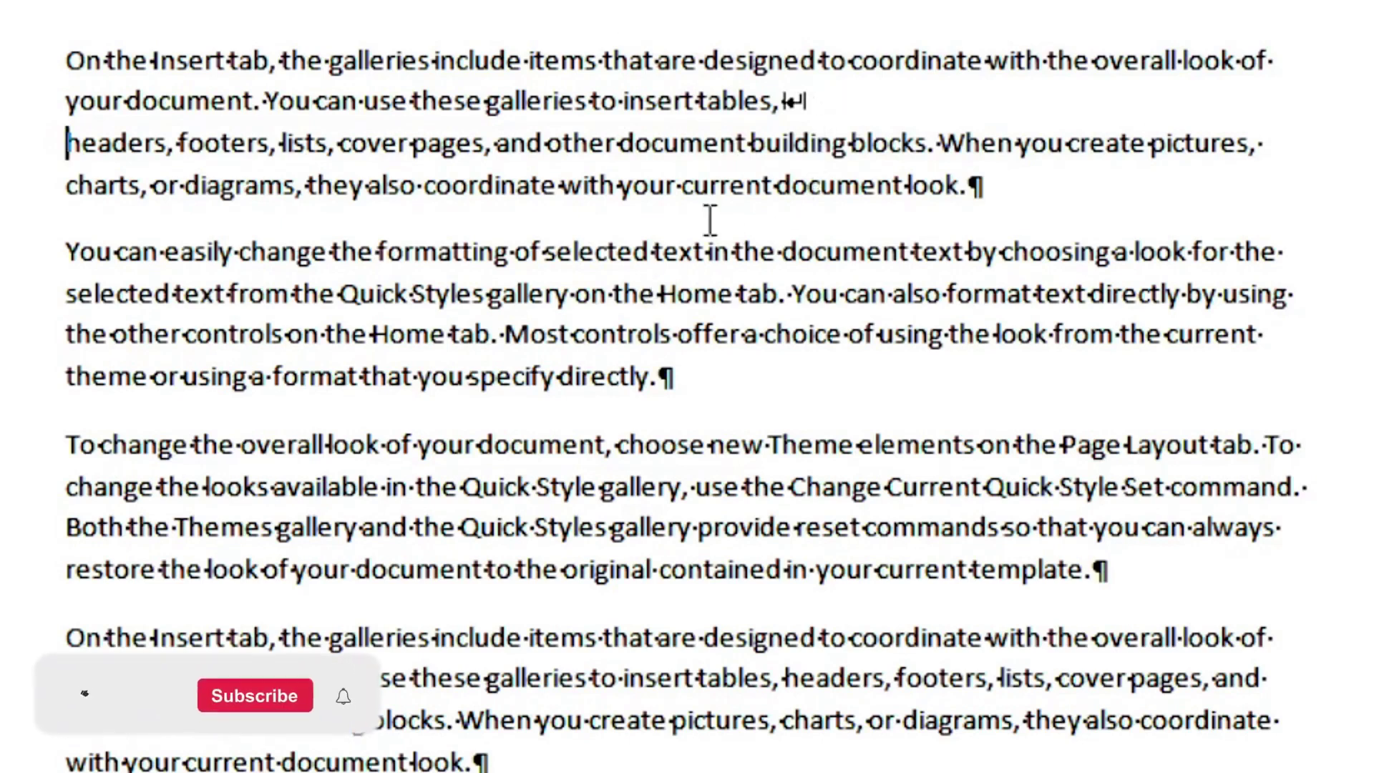
- Start a new paragraph at 'You can also format'
click(794, 293)
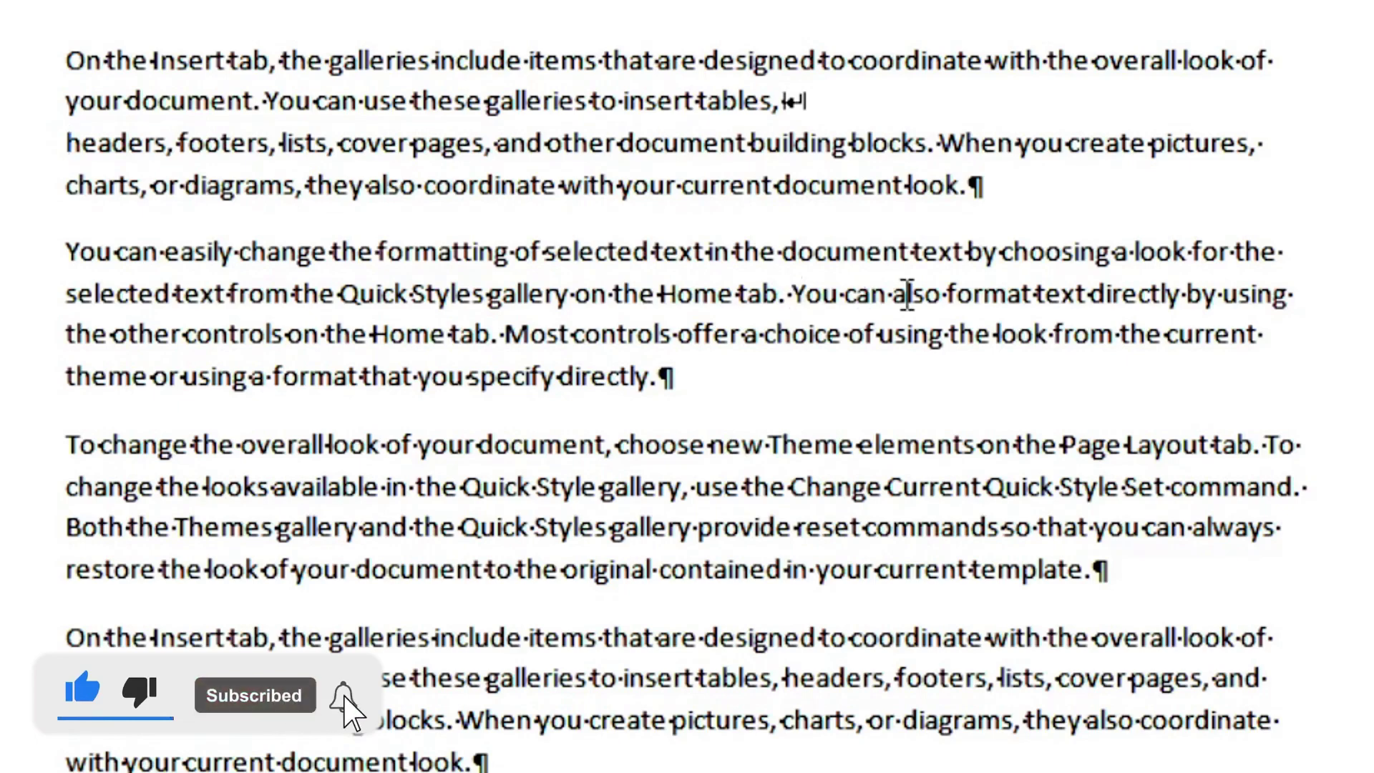
key(Return)
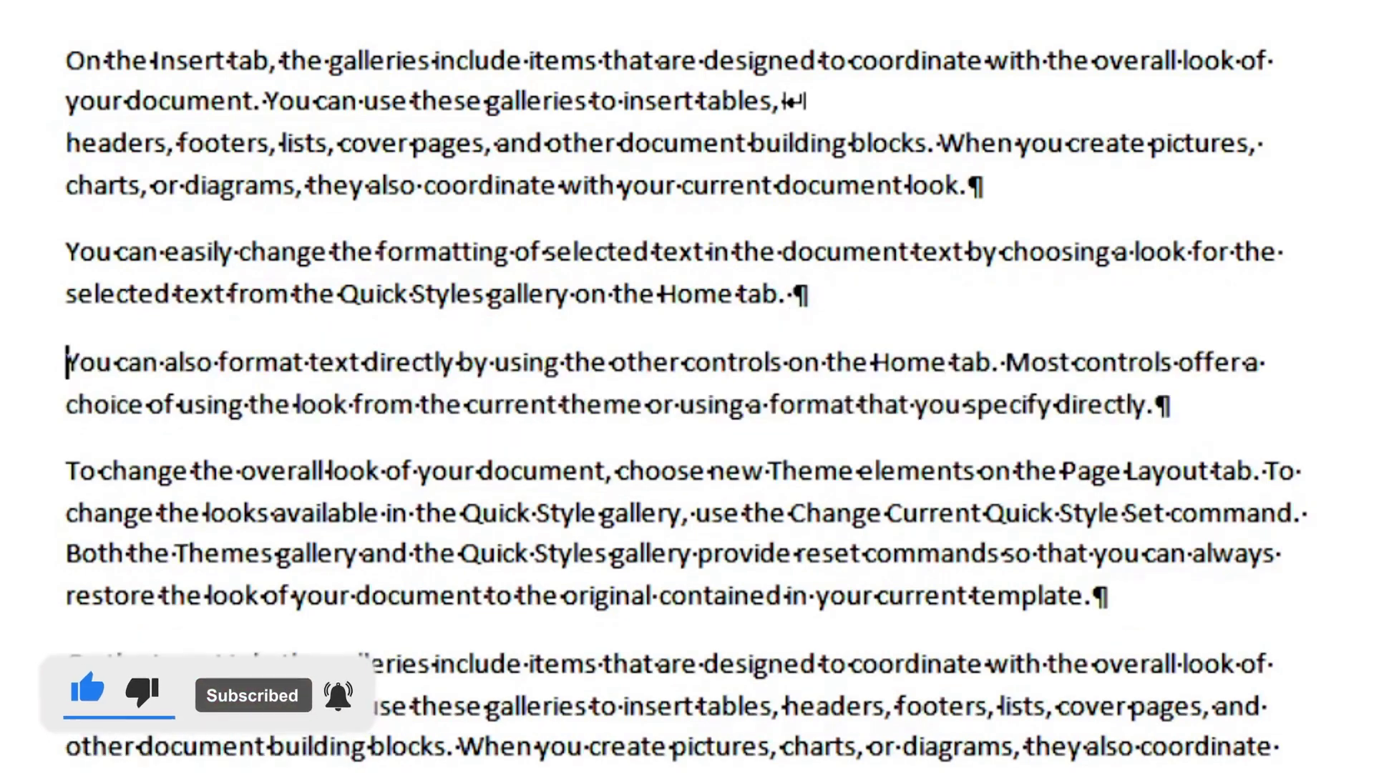
drag(793, 293, 809, 293)
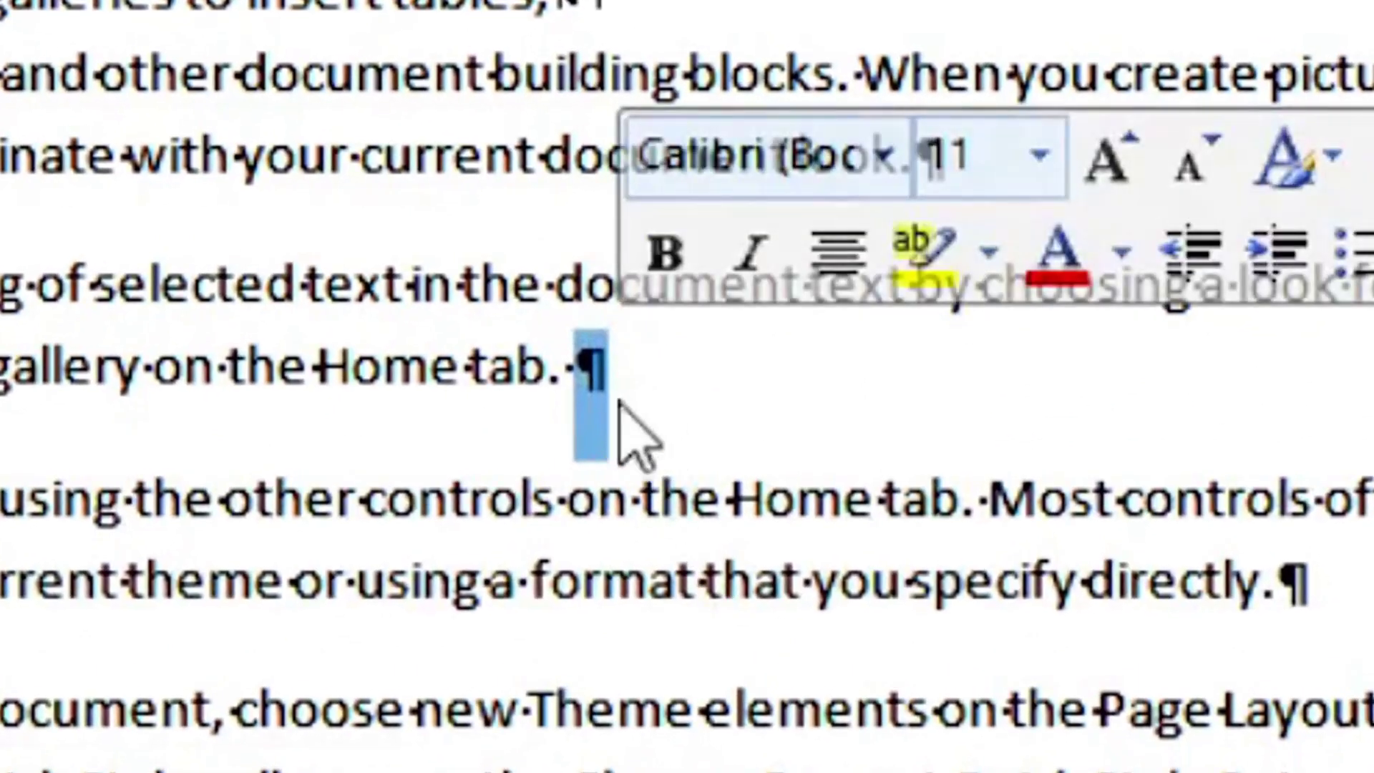
click(622, 390)
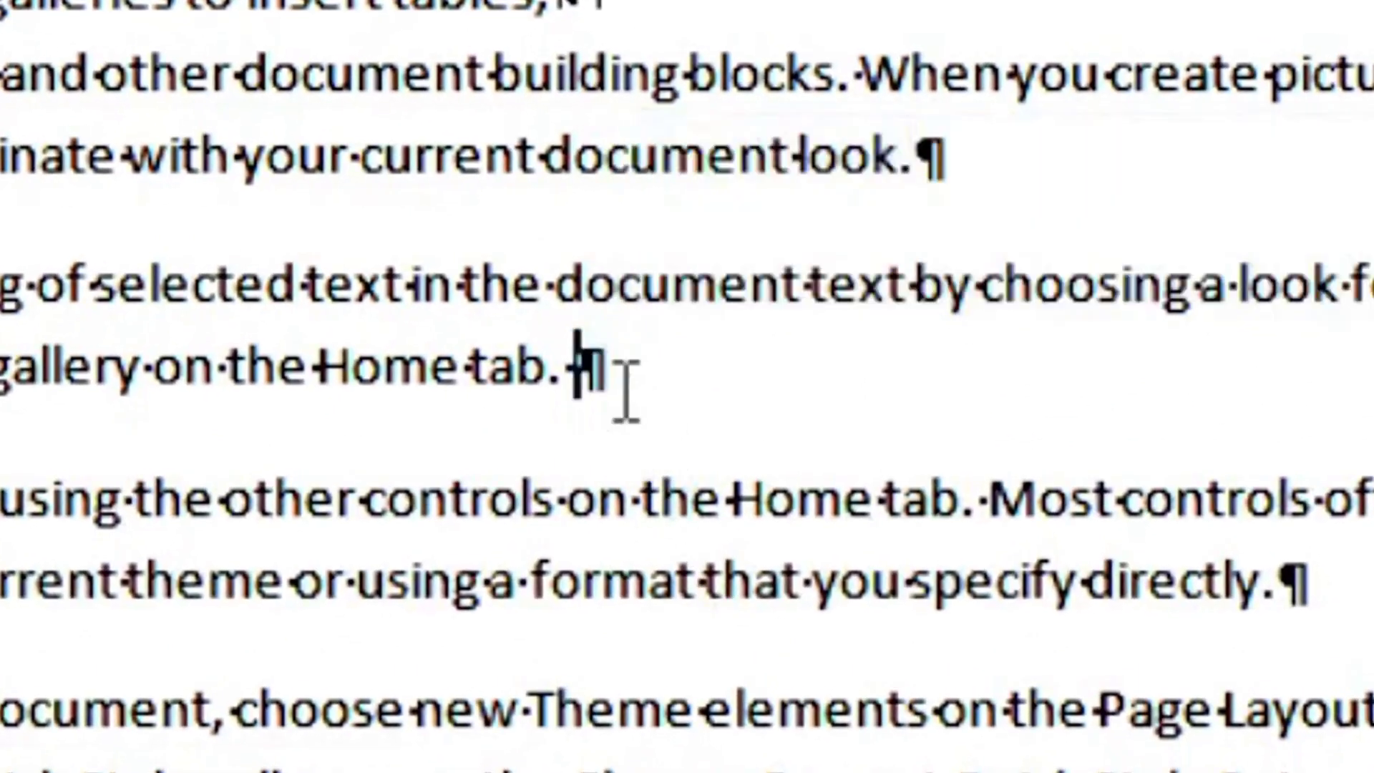
drag(578, 366, 609, 372)
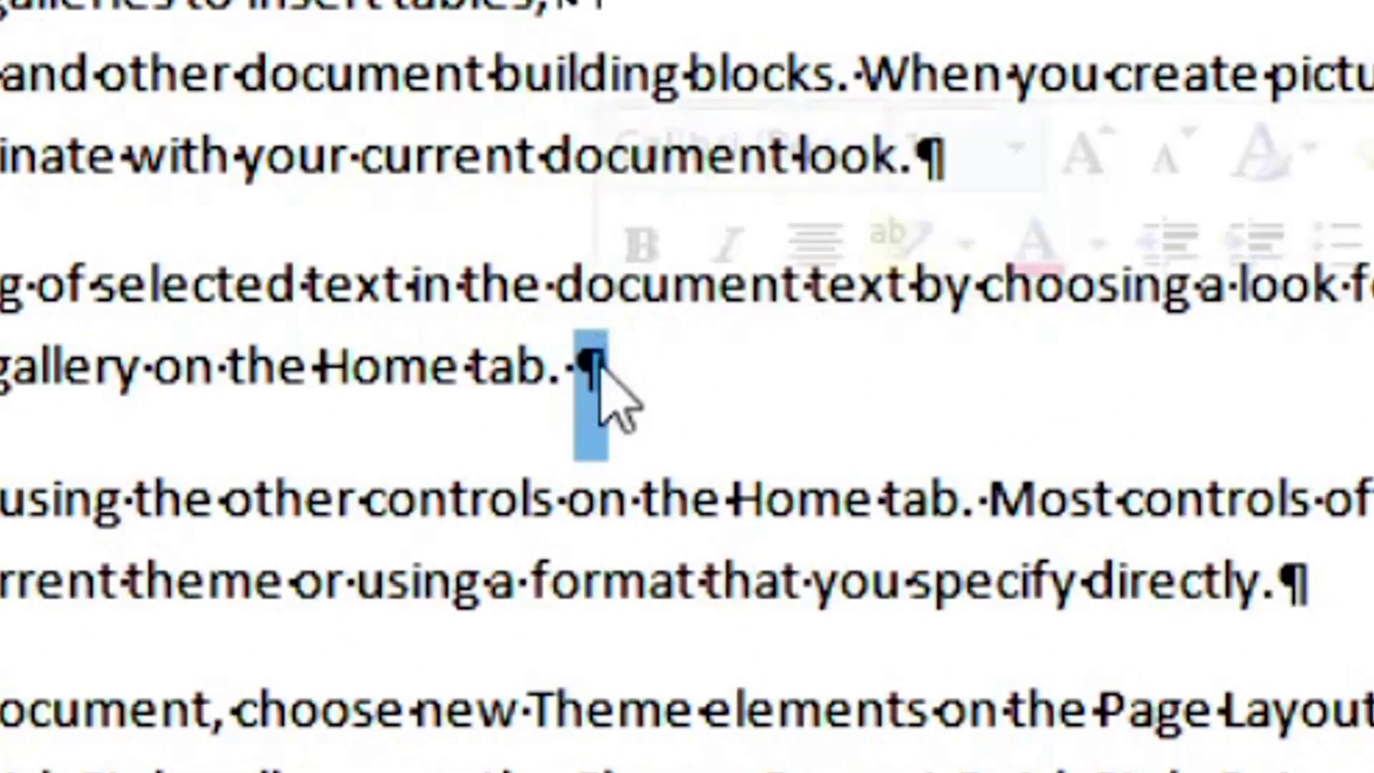
click(665, 411)
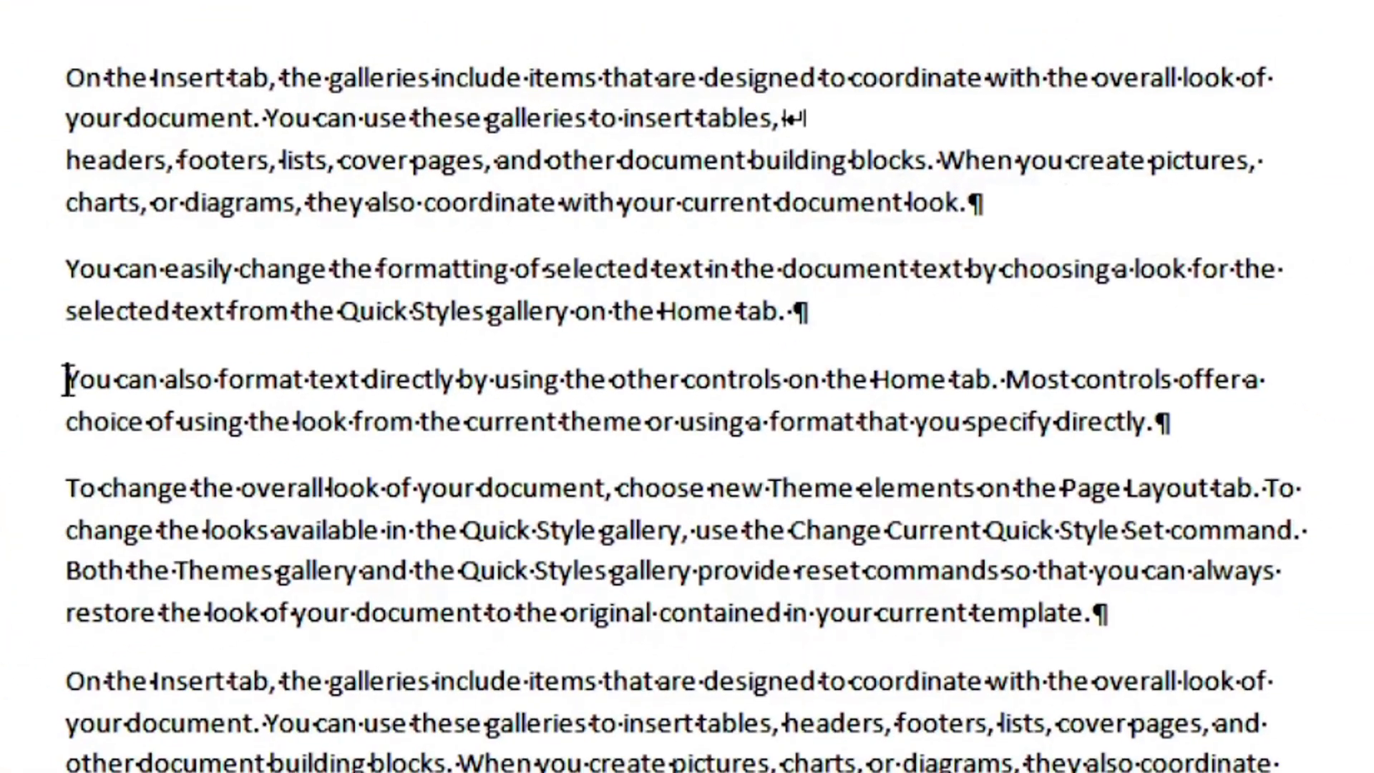
click(66, 379)
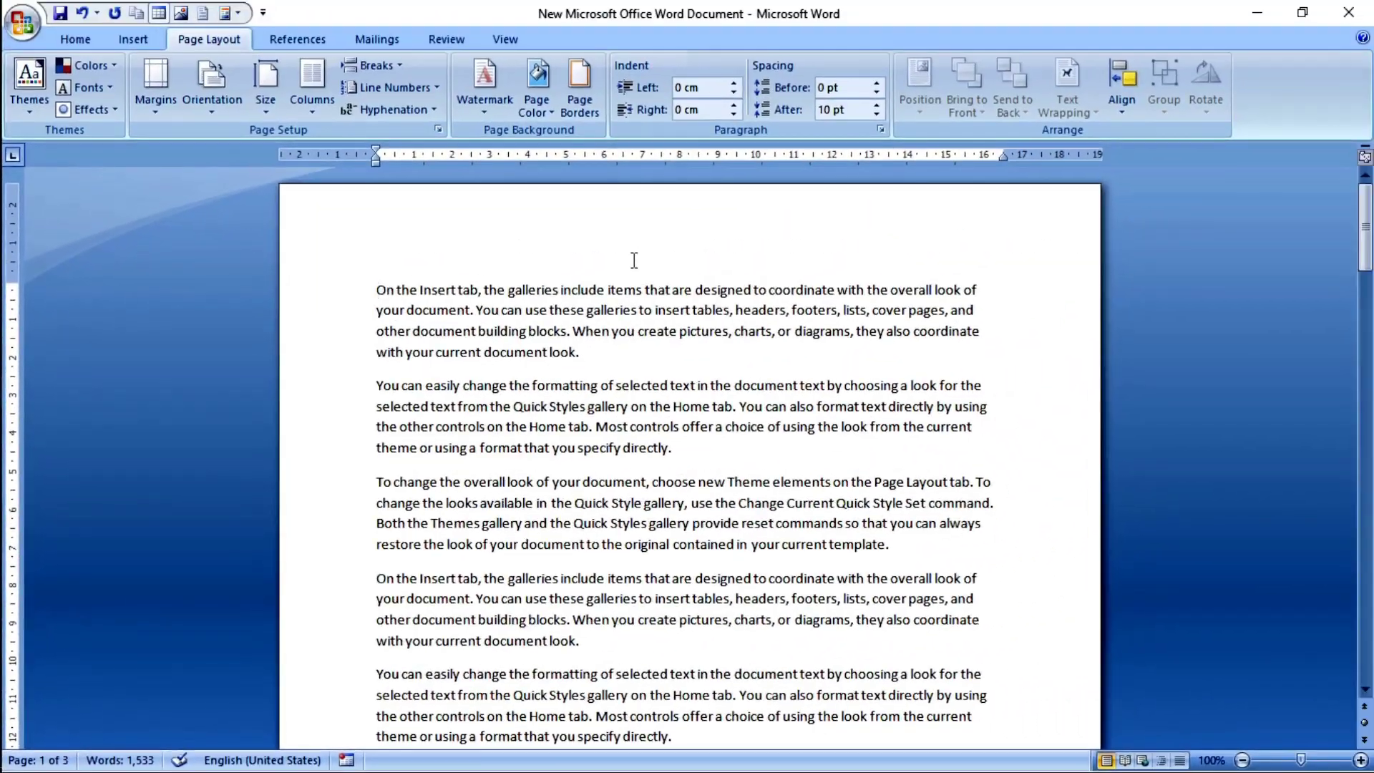
- Move the right margin outward on the ruler so lines run wider across all three pages
ctrl+scroll(634, 259, down, 3)
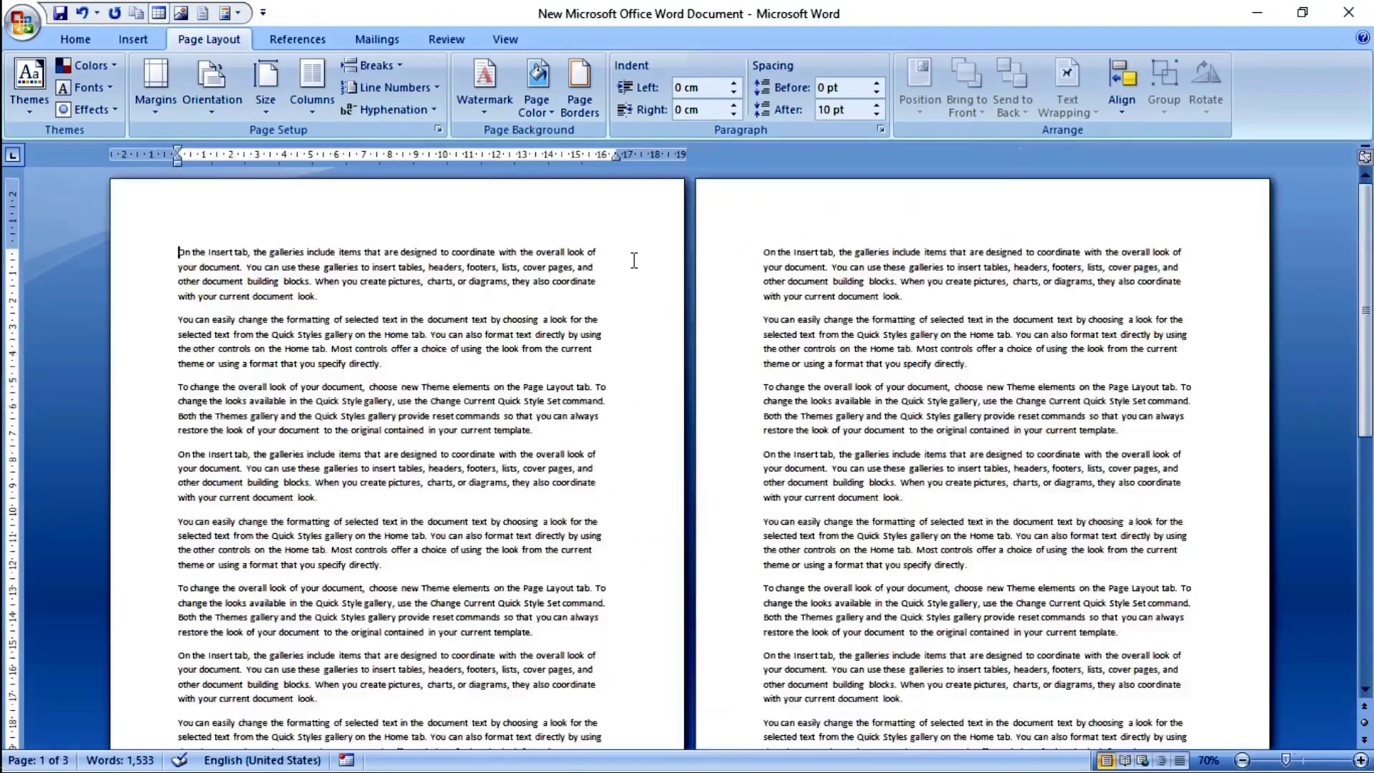
ctrl+scroll(634, 260, down, 2)
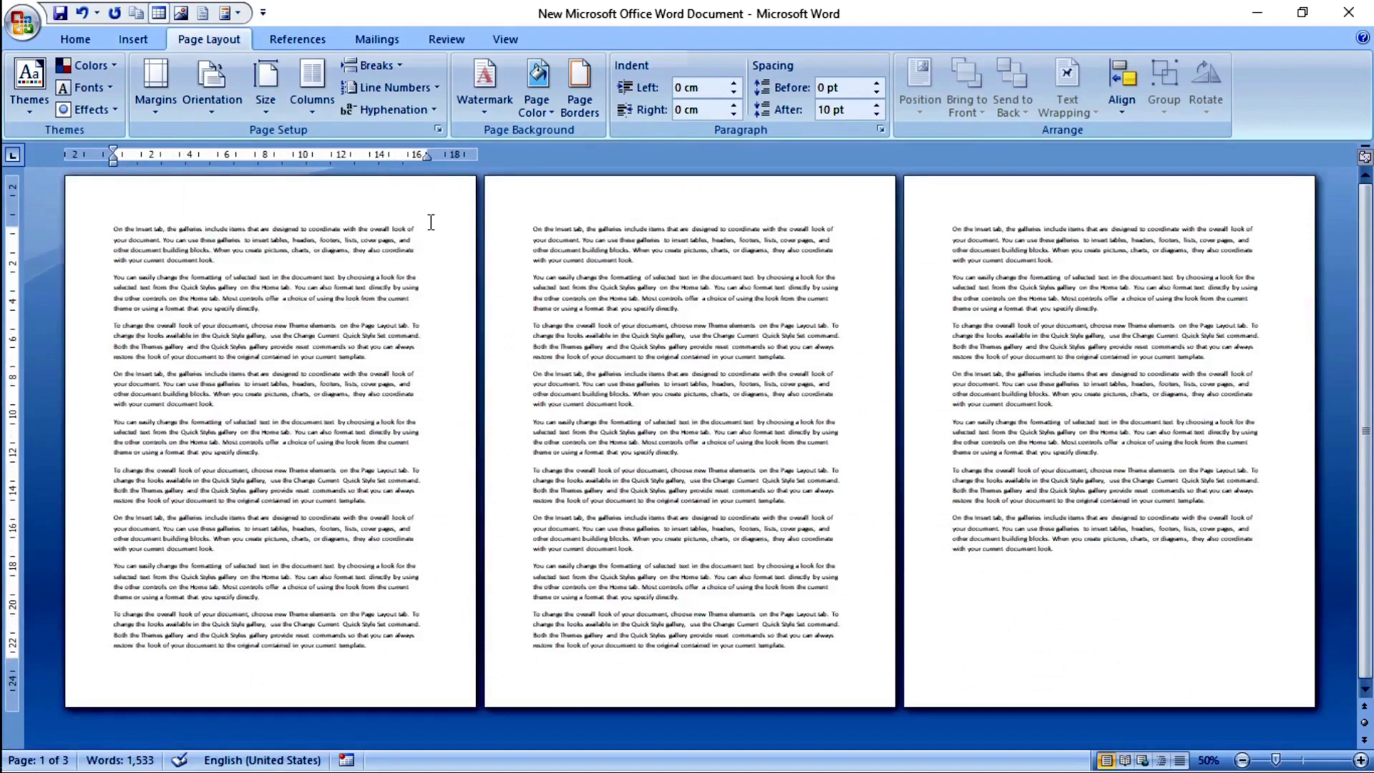
drag(428, 155, 450, 153)
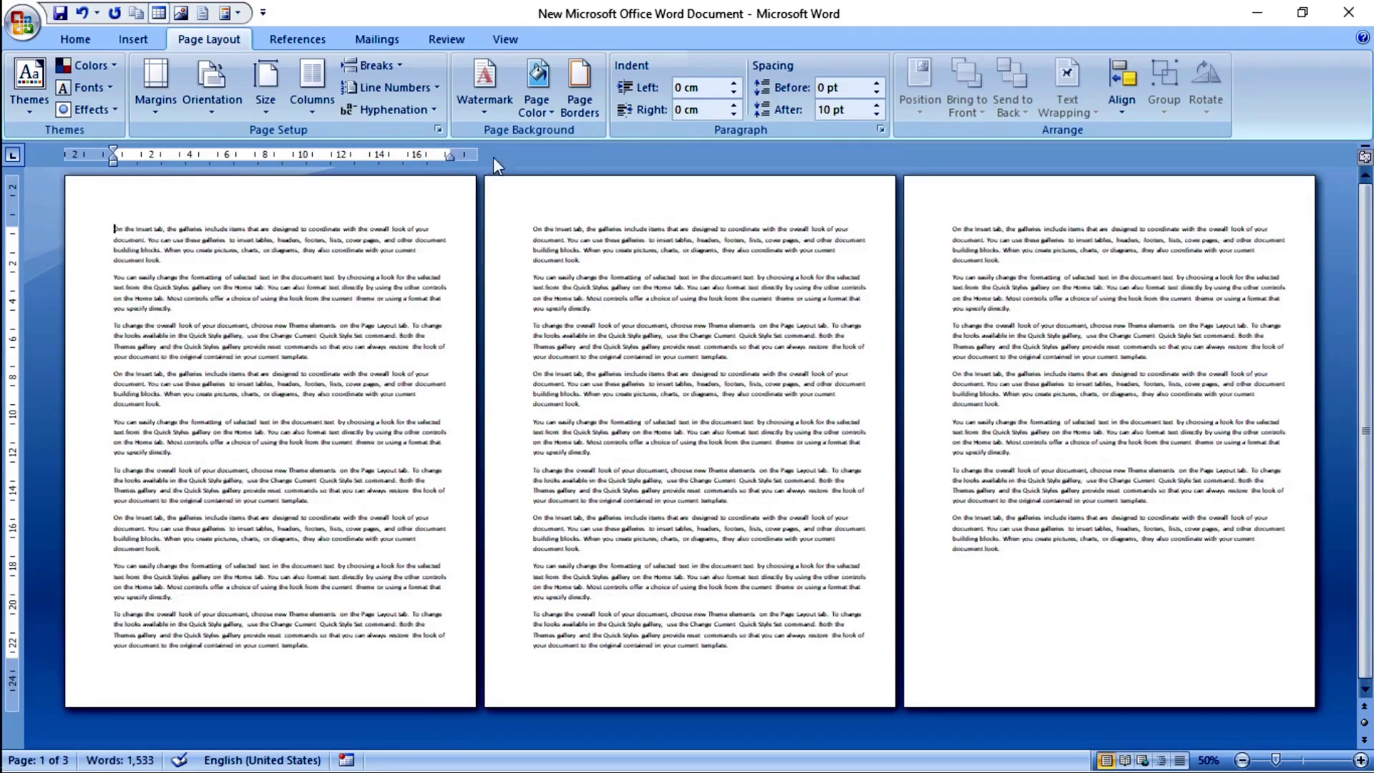
mouse_move(449, 154)
mouse_down()
mouse_move(351, 154)
mouse_move(454, 154)
mouse_up()
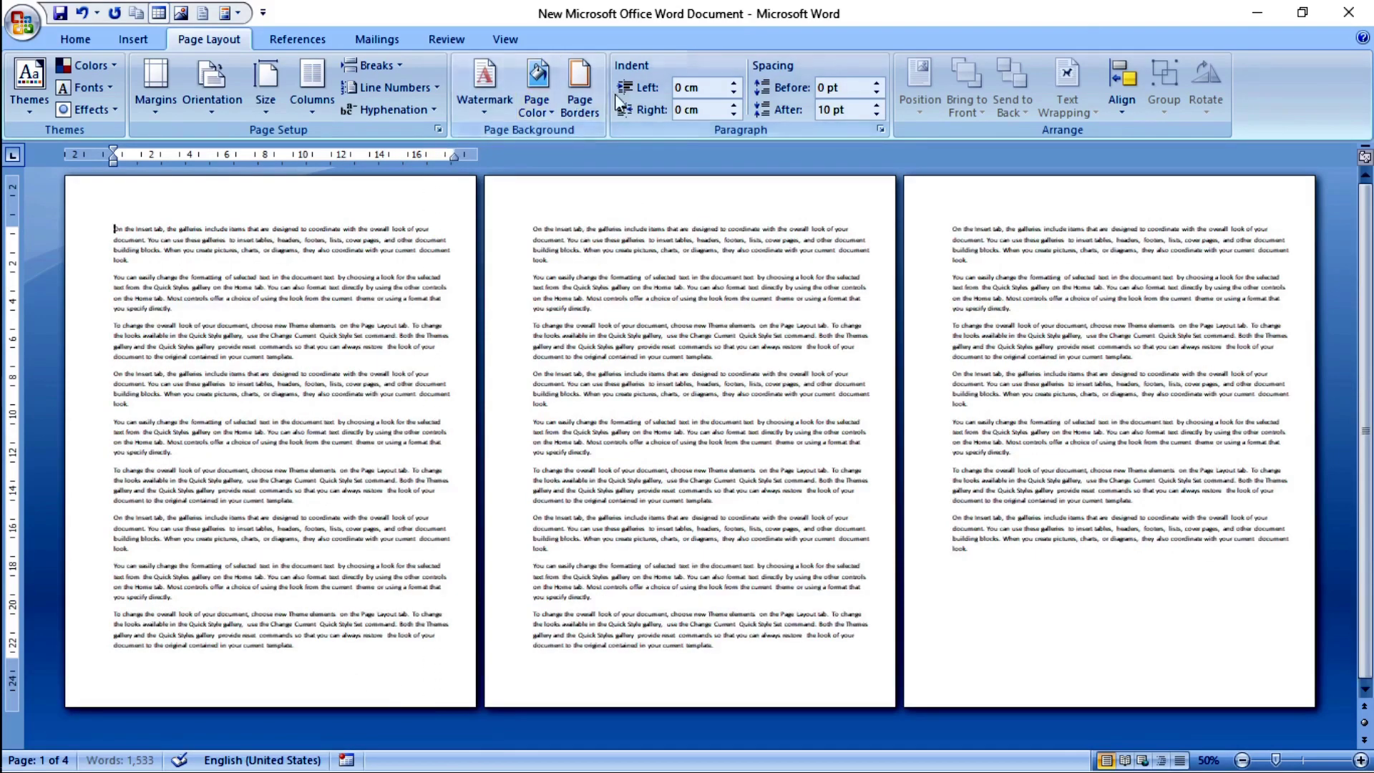
- Apply a red balloon art page border to the whole document, then undo it
click(591, 93)
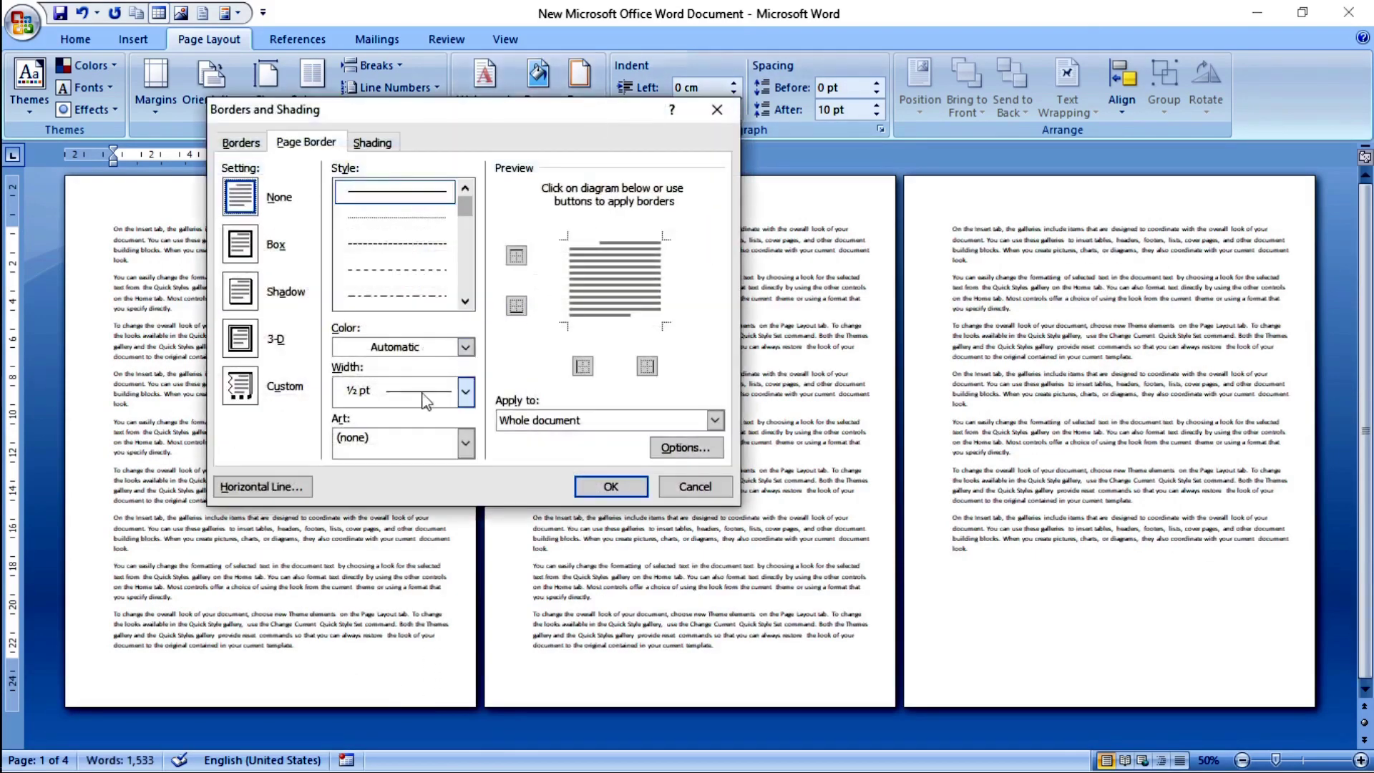
click(465, 444)
click(397, 505)
click(597, 487)
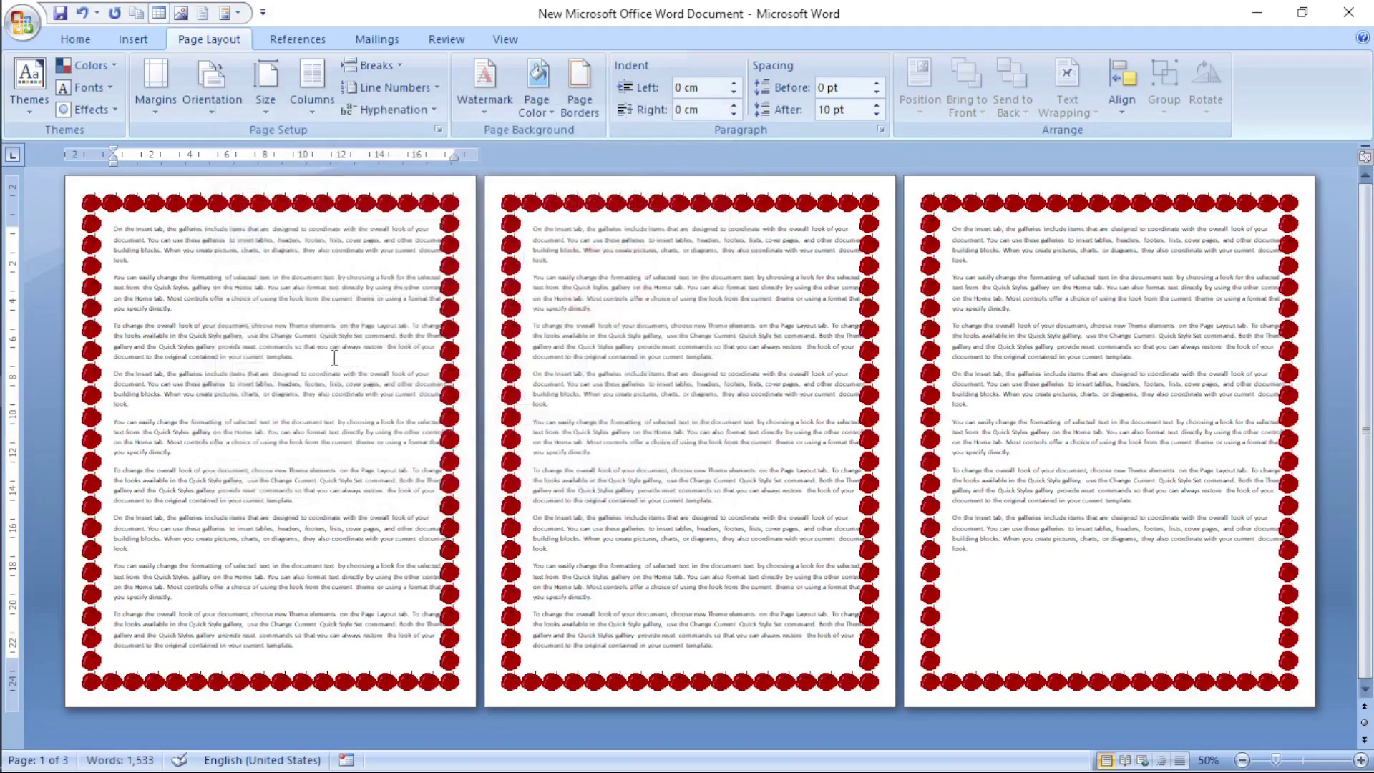
key(ctrl+z)
click(318, 104)
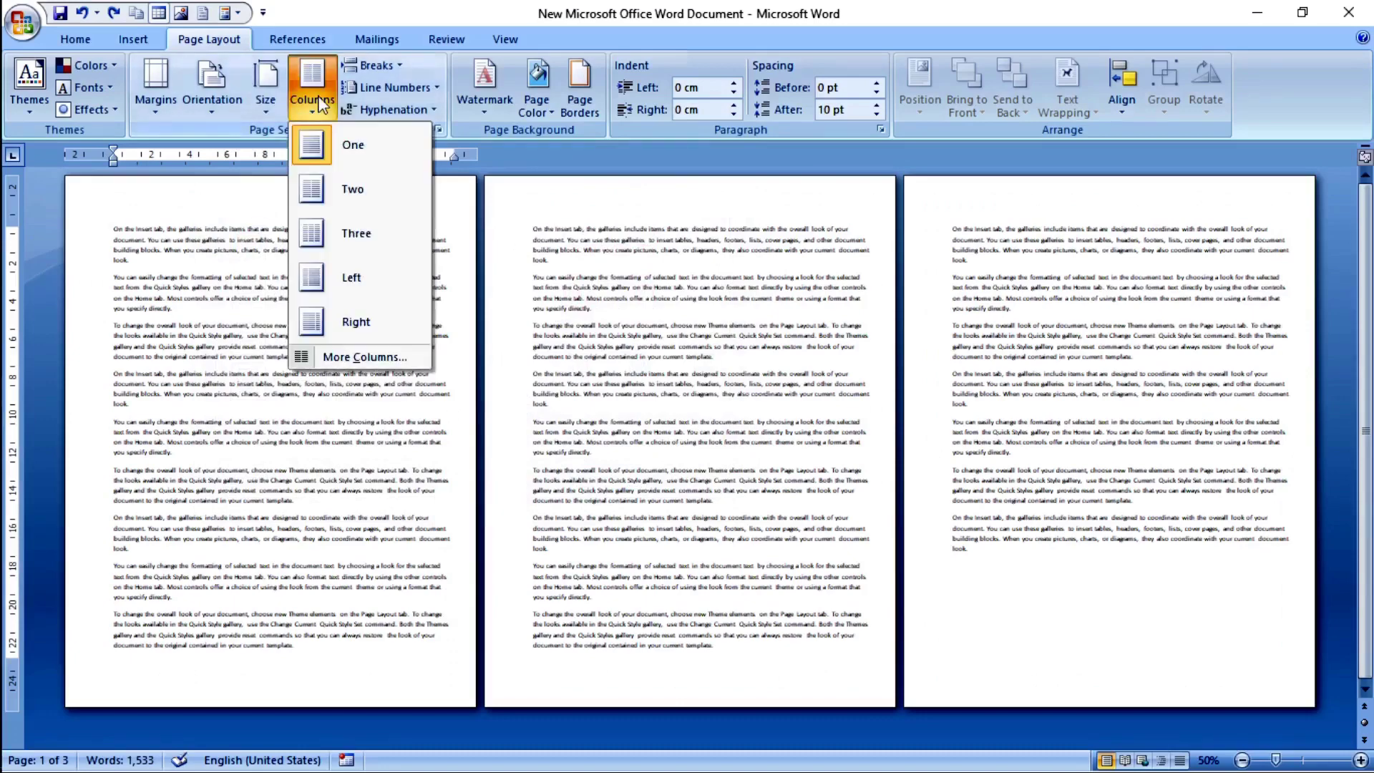
click(362, 198)
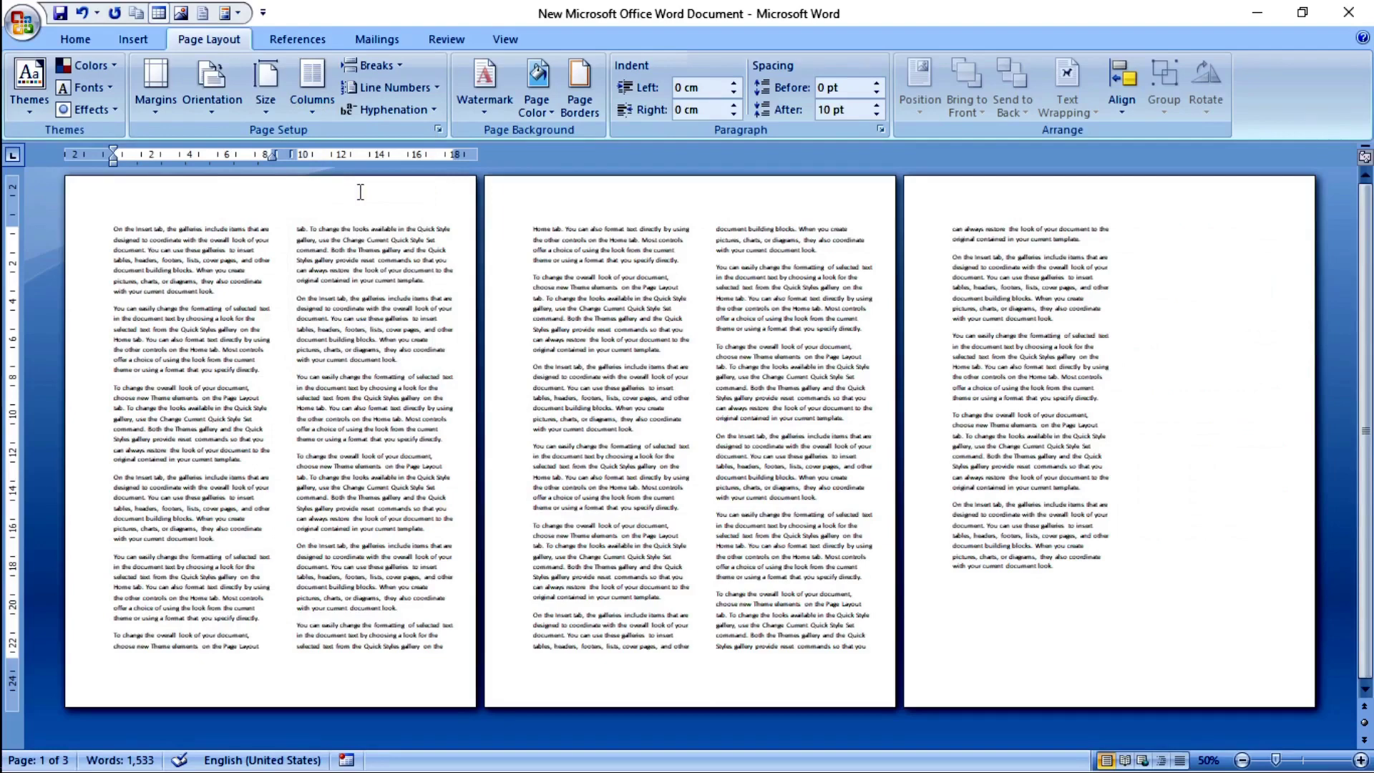
key(ctrl+z)
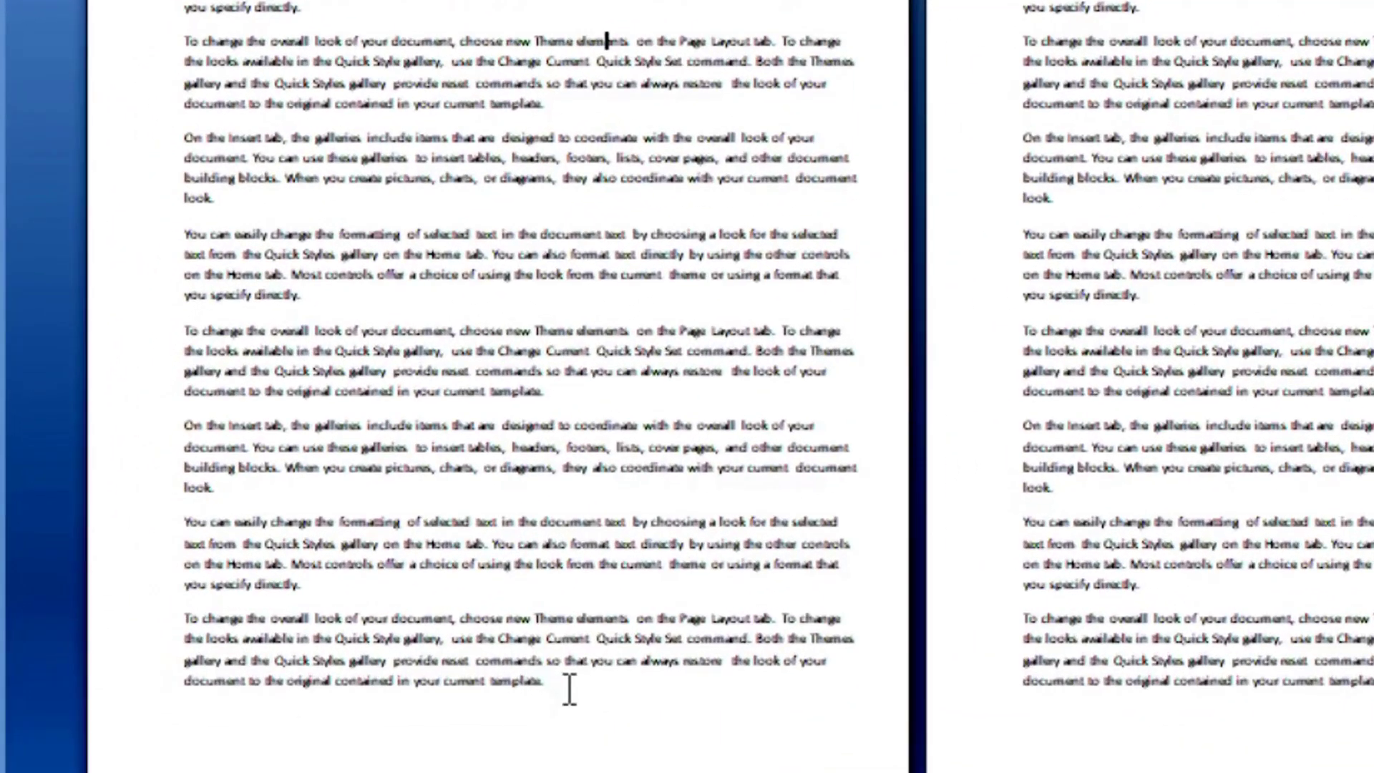
- Insert a Next Page section break after 'current template' so 'On the Insert tab' starts page two
click(568, 688)
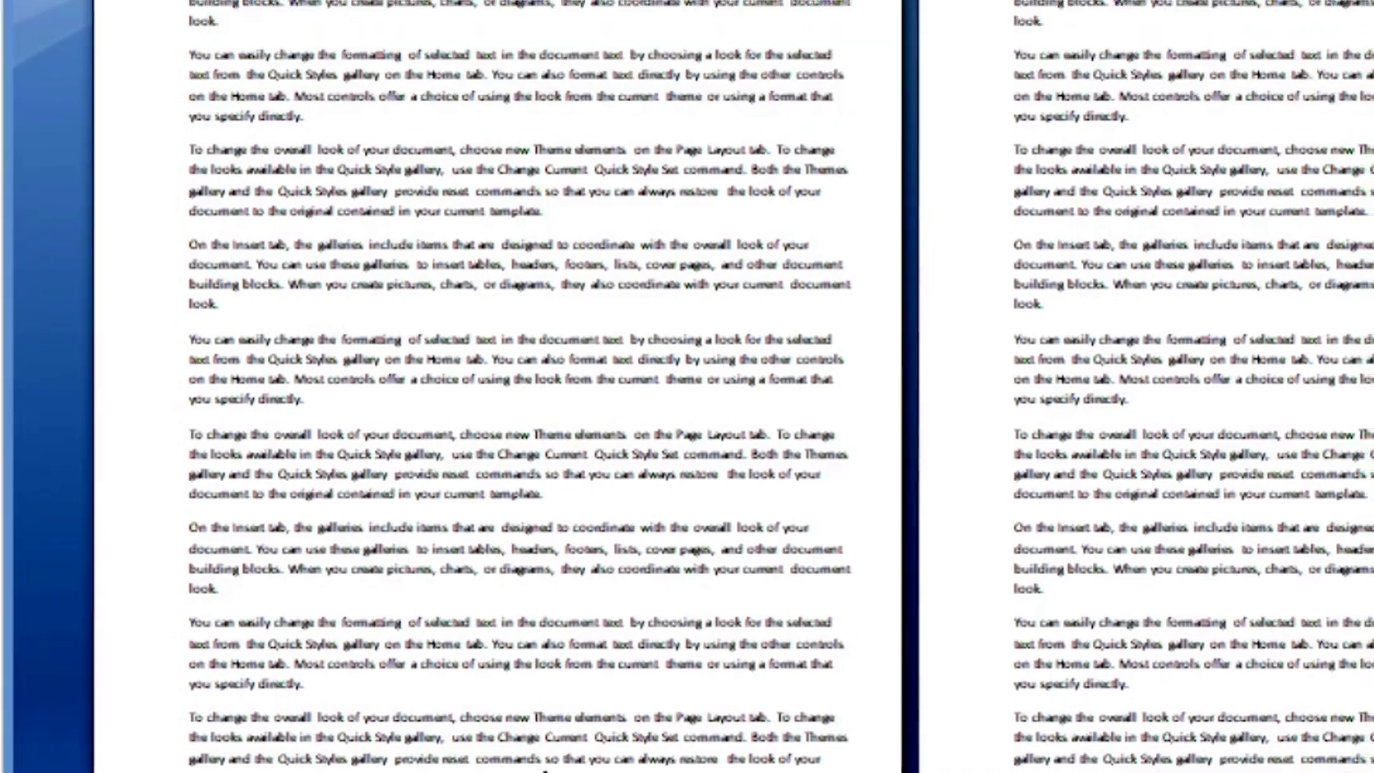
click(735, 77)
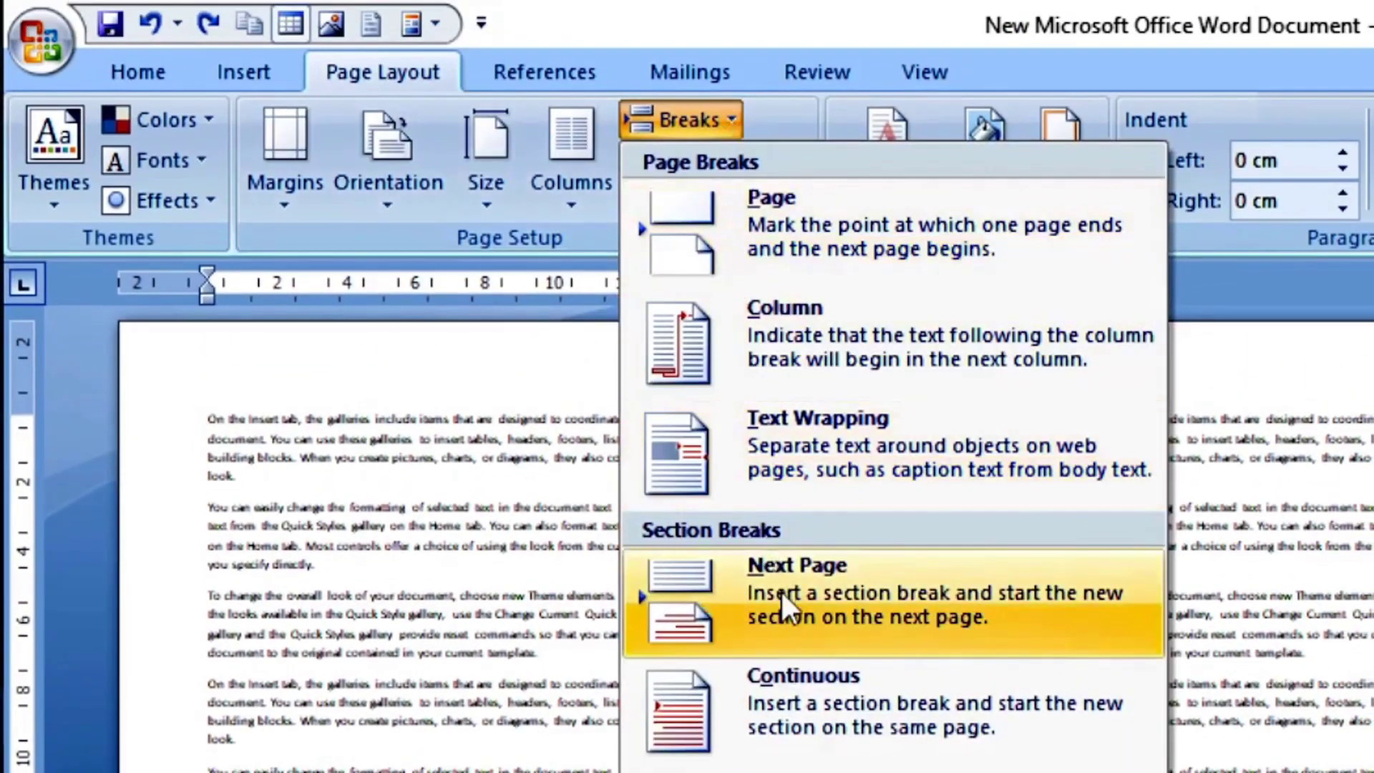
click(782, 608)
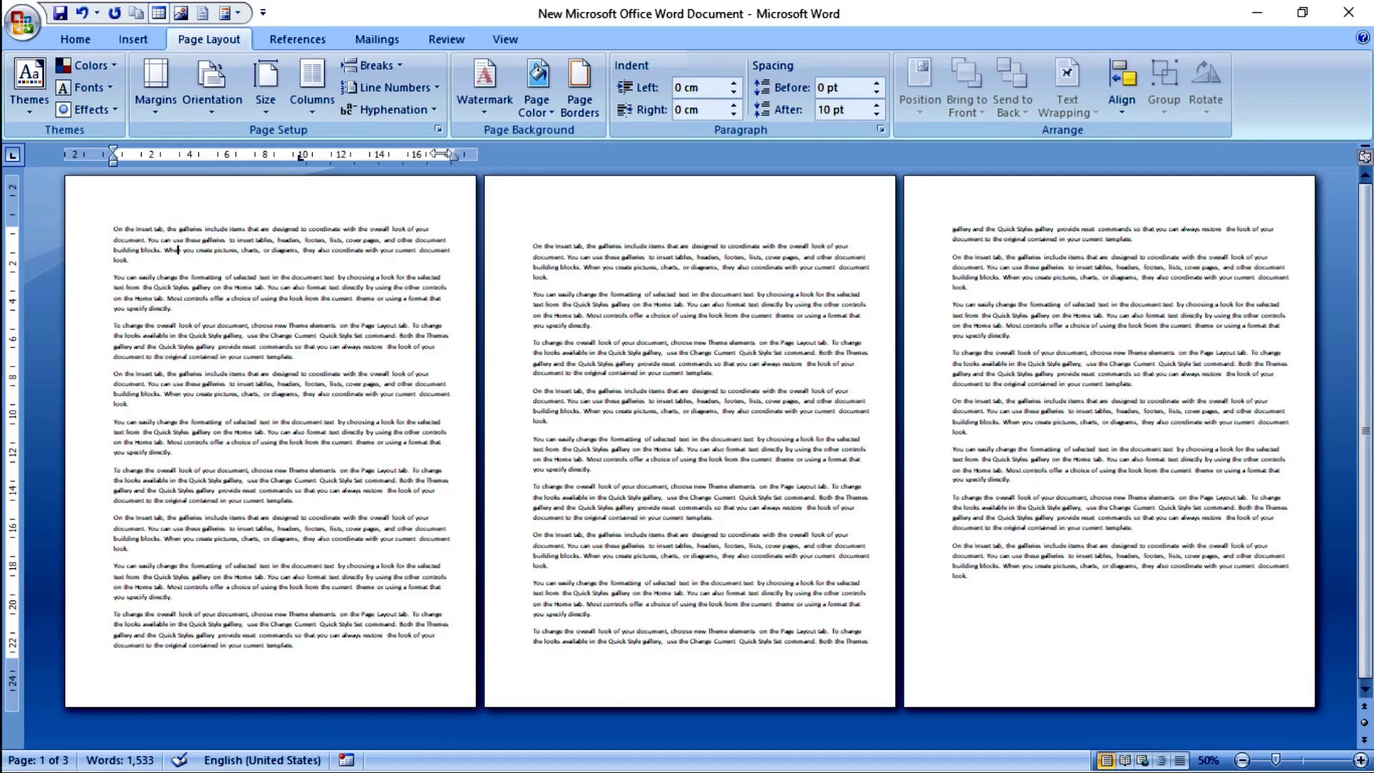
drag(445, 154, 327, 154)
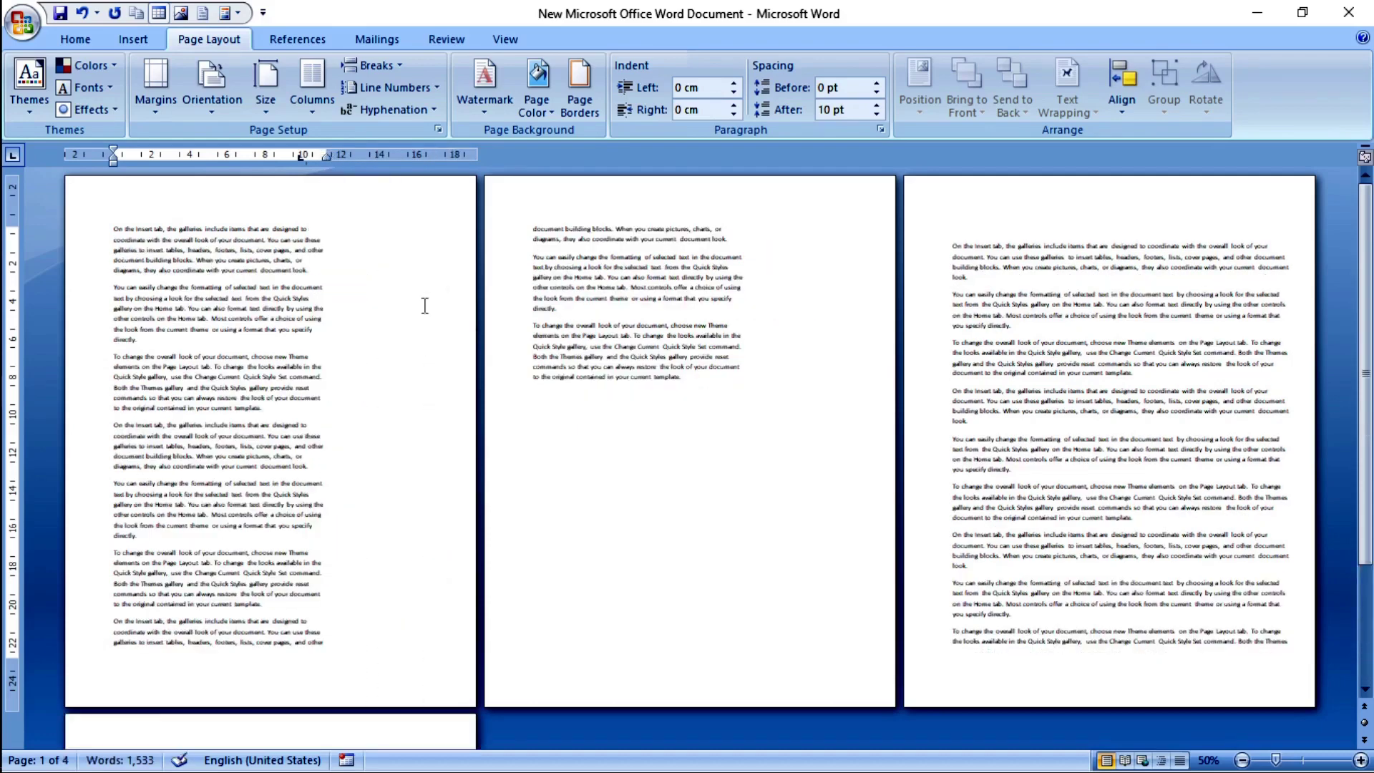
ctrl+scroll(709, 324, down, 1)
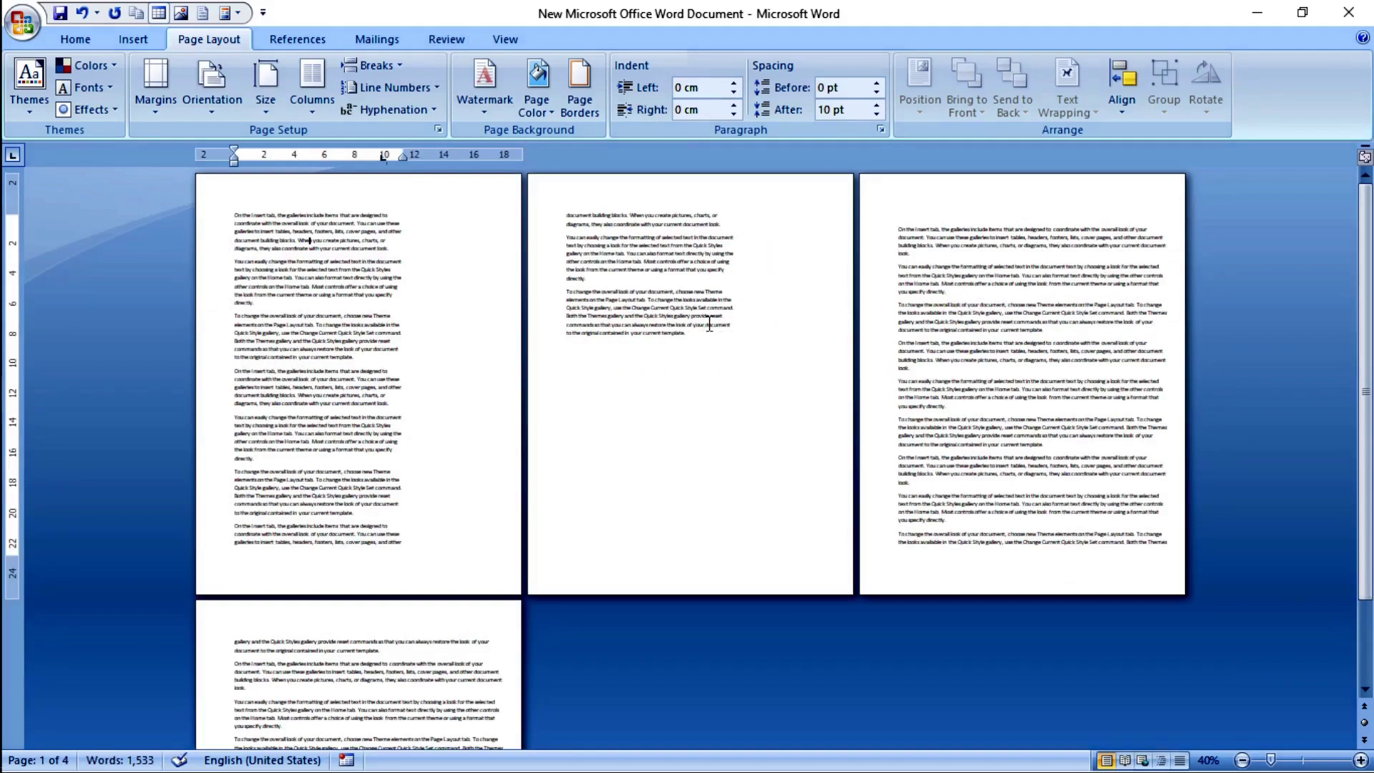
ctrl+scroll(709, 324, down, 1)
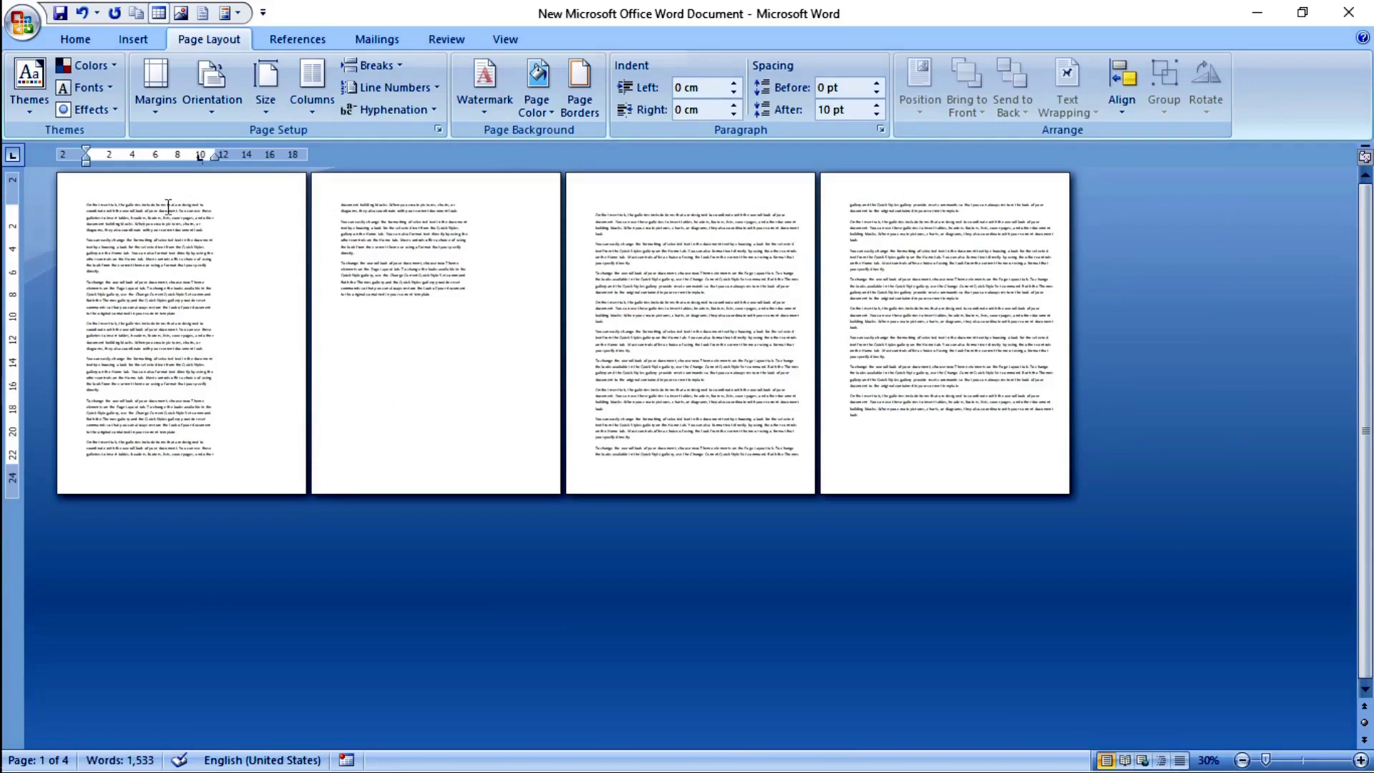
key(ctrl+z)
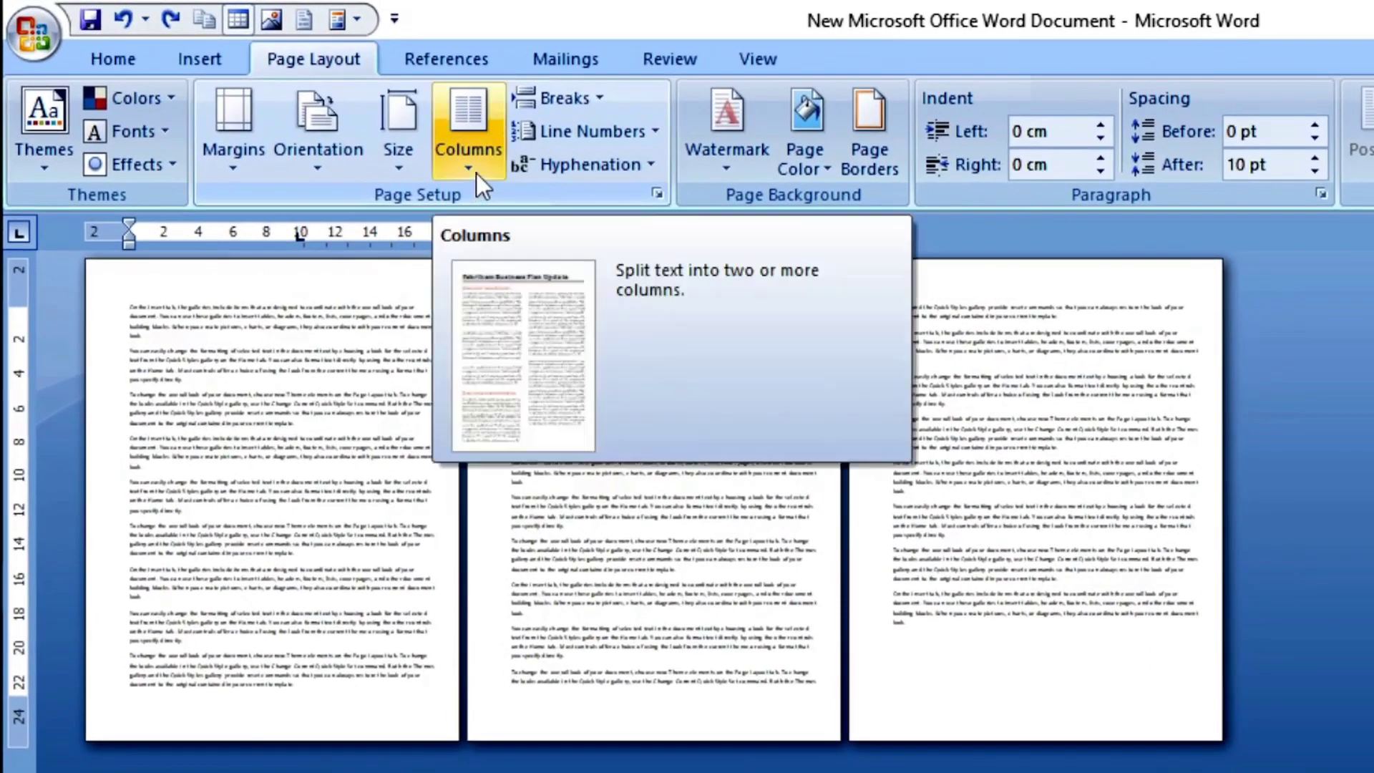
click(475, 173)
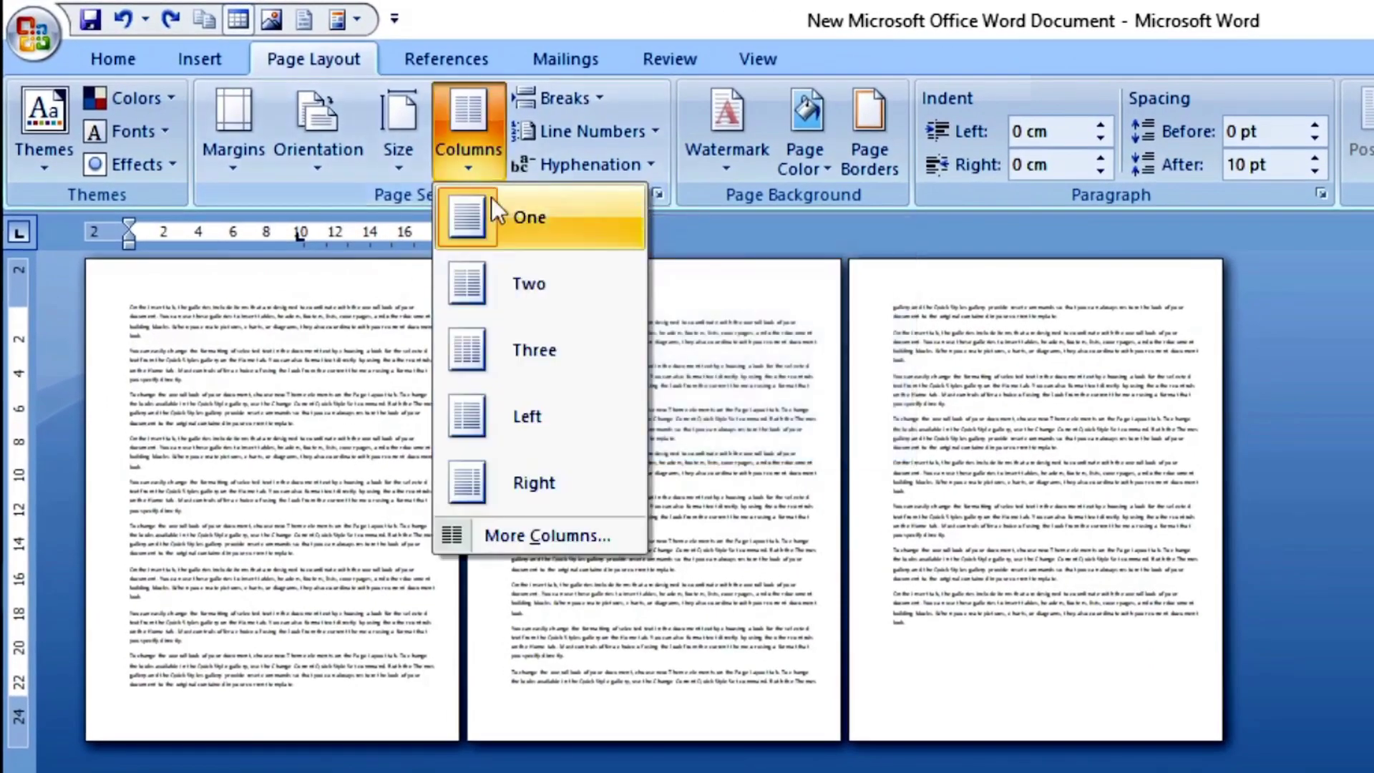
click(507, 287)
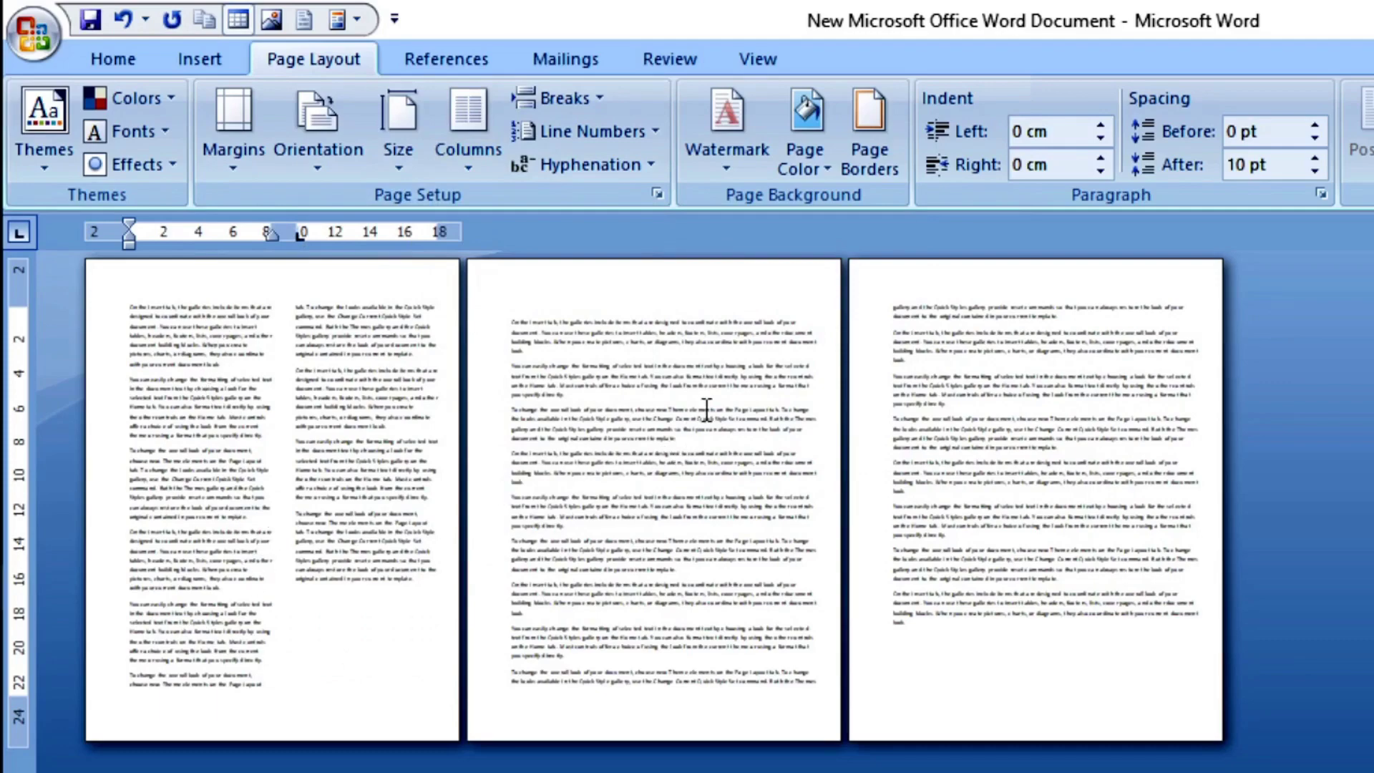
click(707, 409)
click(467, 146)
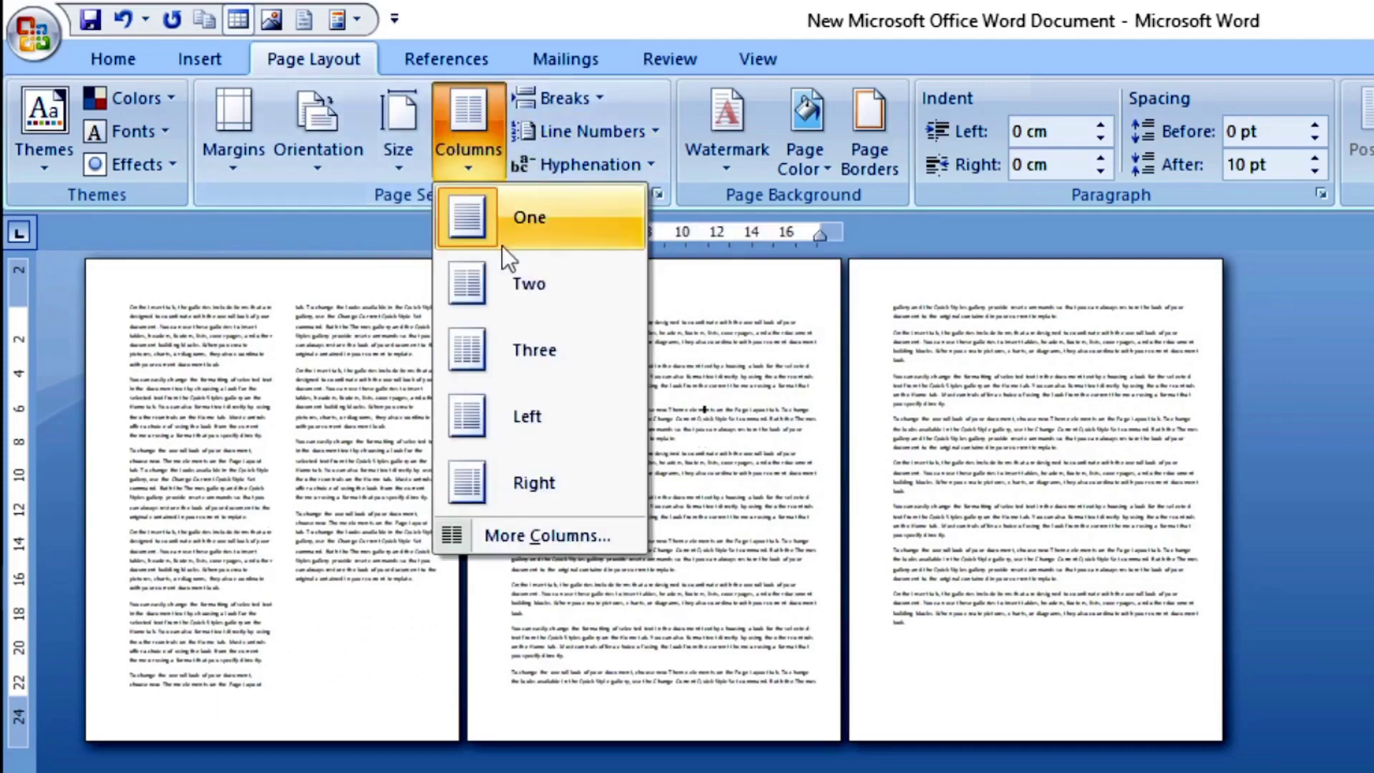
click(503, 289)
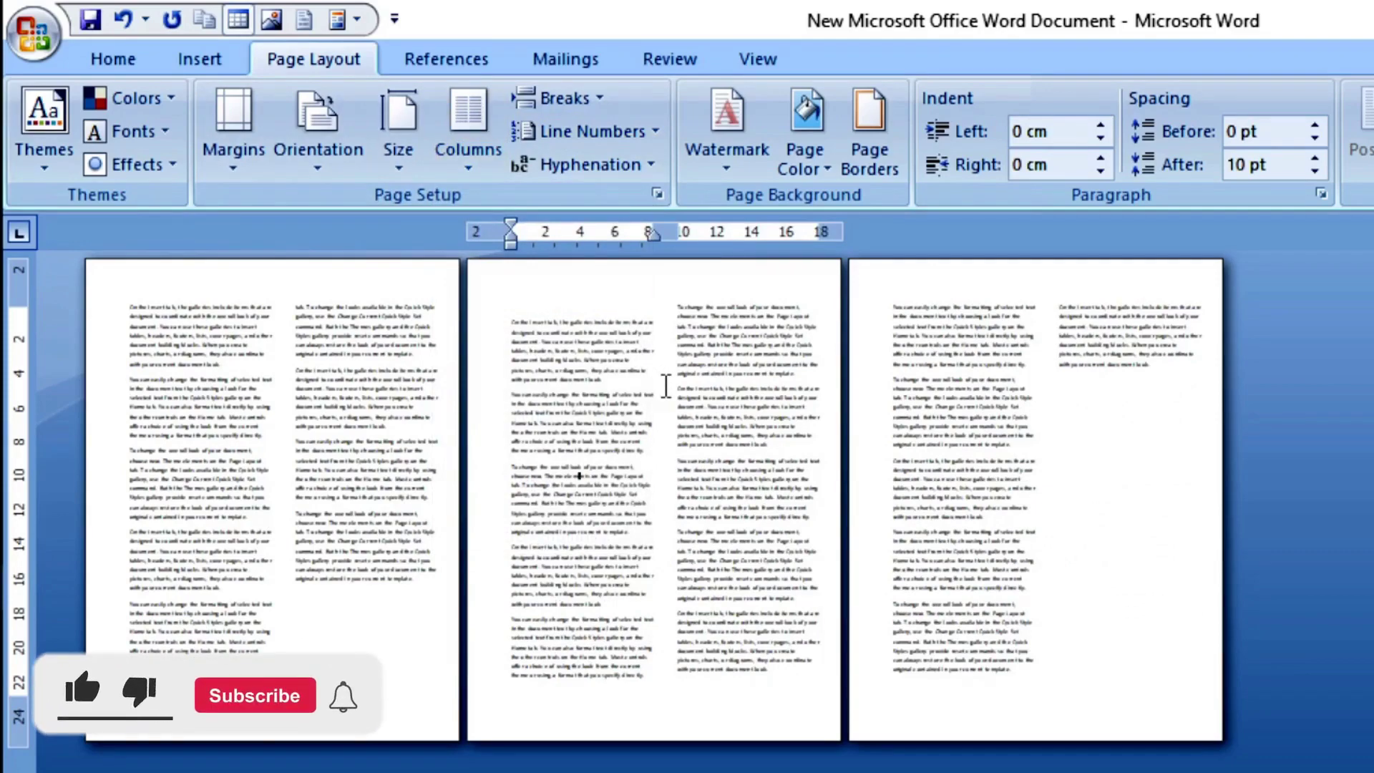
key(ctrl+z)
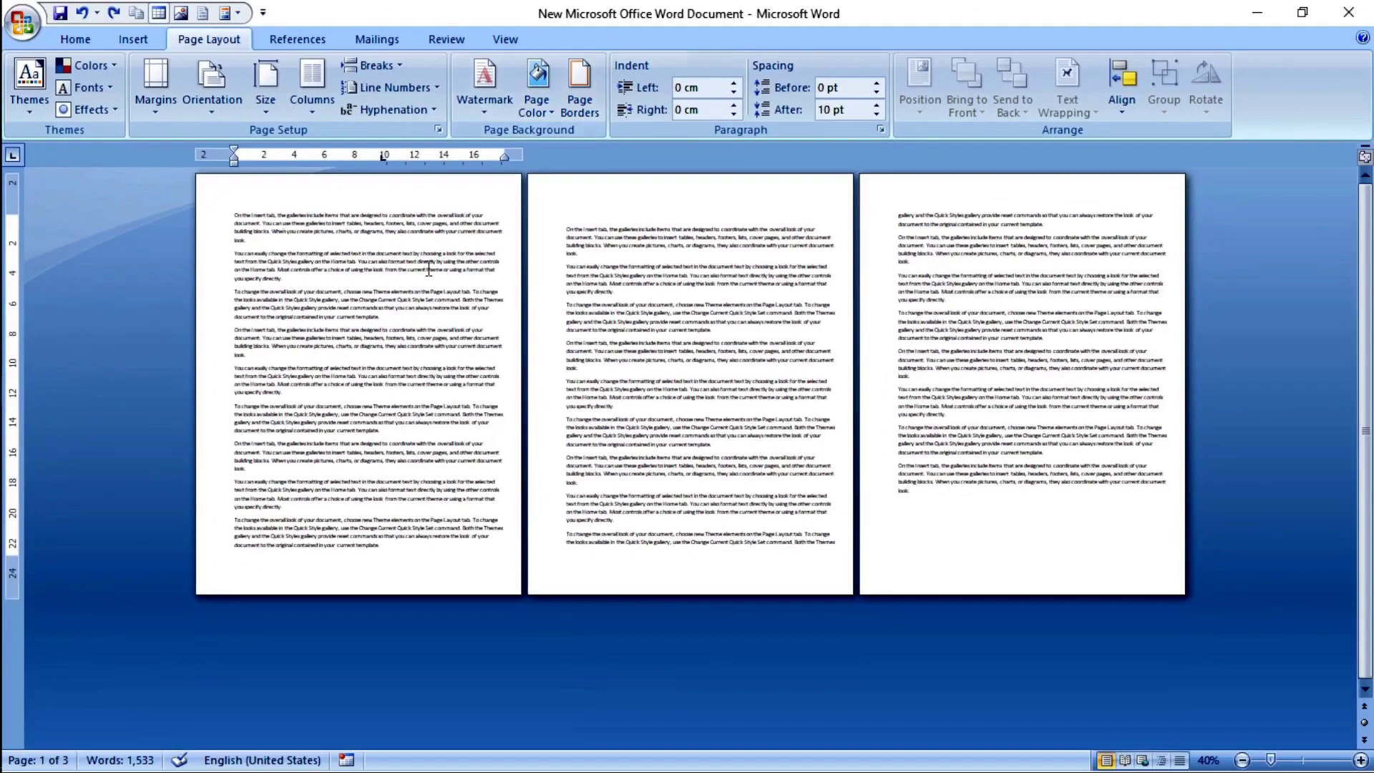
- Add a red apple art page border applied to this section only
click(580, 93)
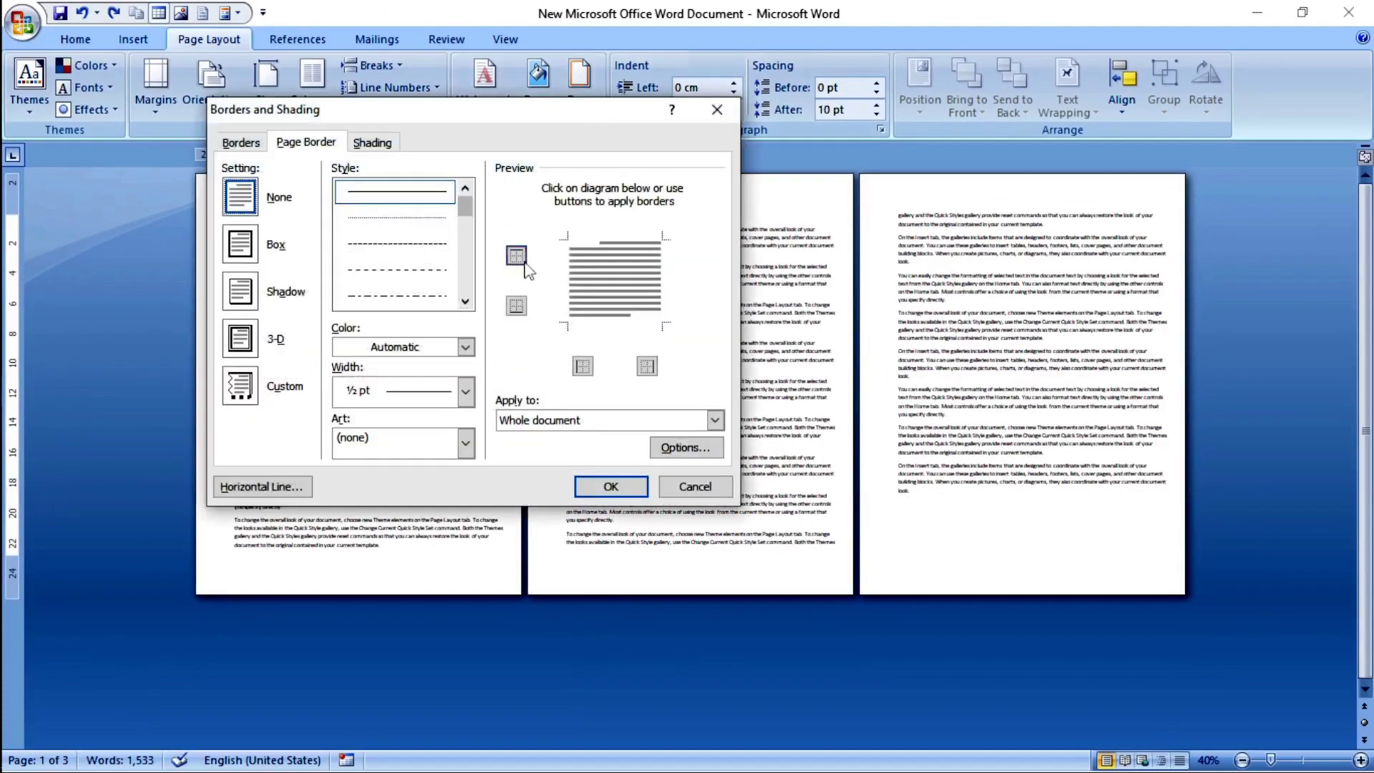
click(432, 449)
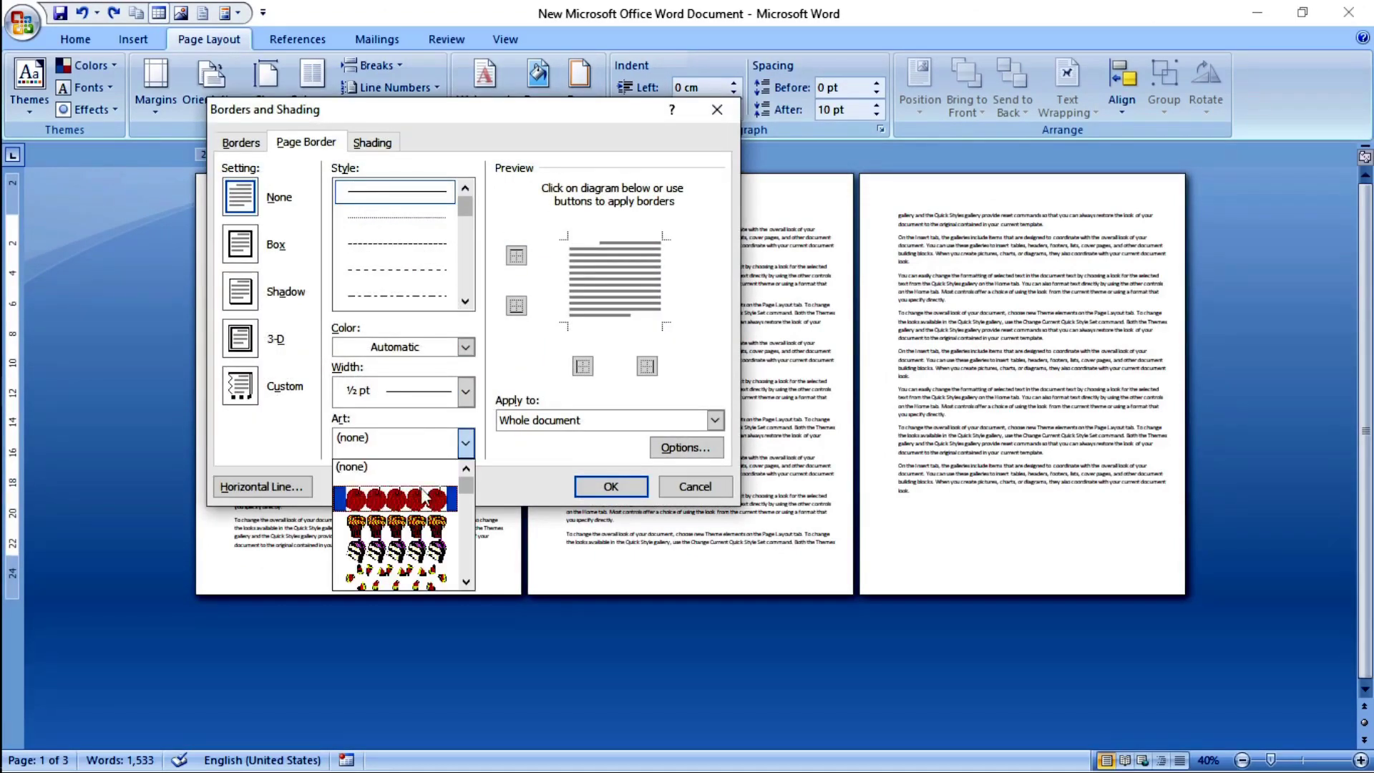
click(400, 500)
click(715, 420)
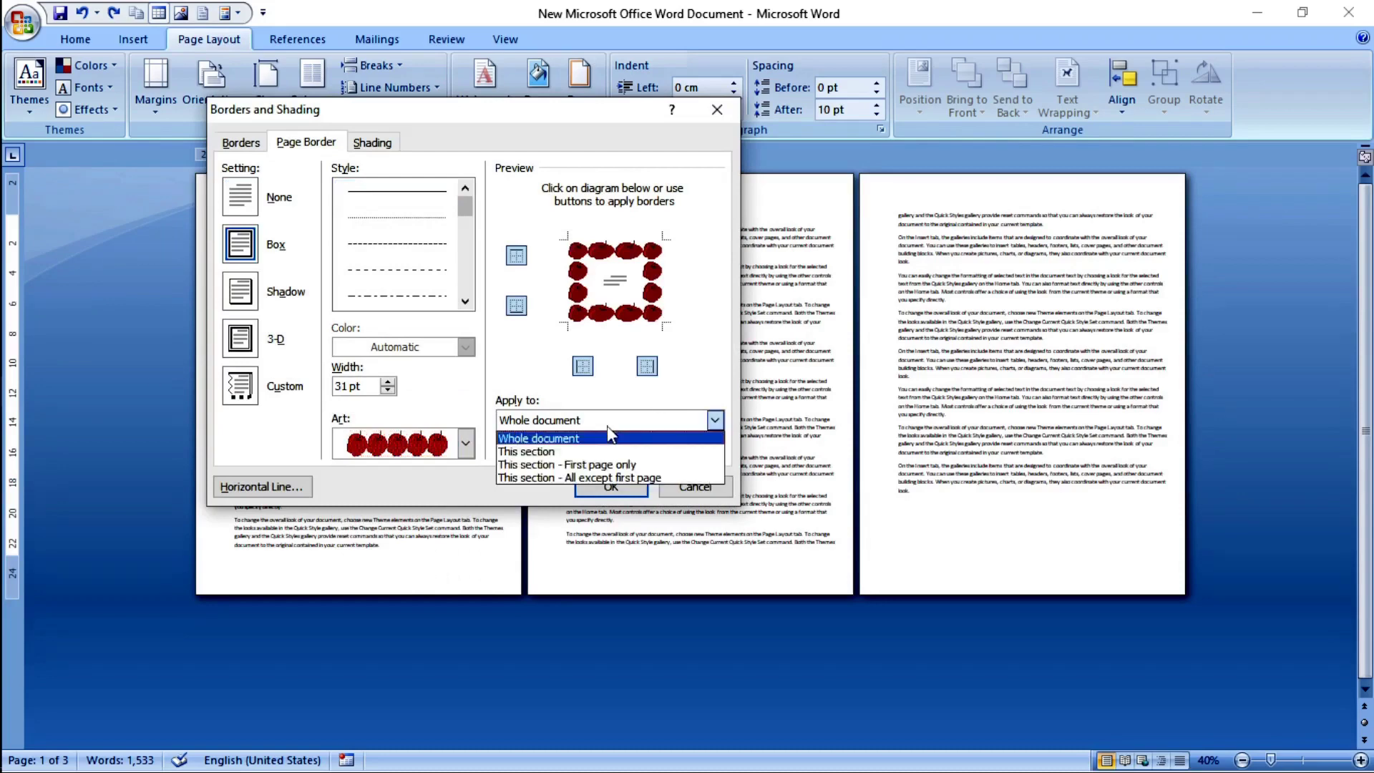
click(551, 452)
click(610, 486)
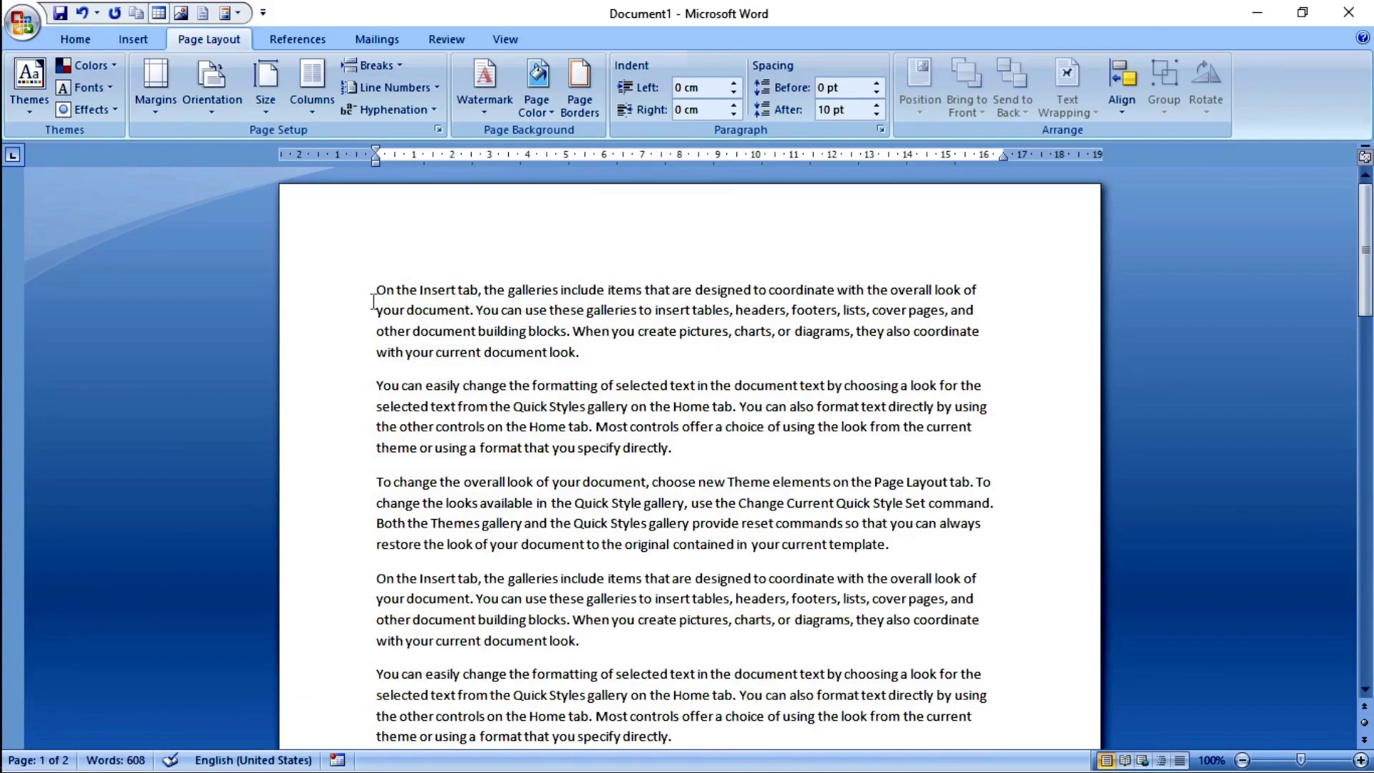
- Select the first paragraph and paragraphs two through four to review them, then place the cursor at the first paragraph's end
drag(372, 300, 591, 383)
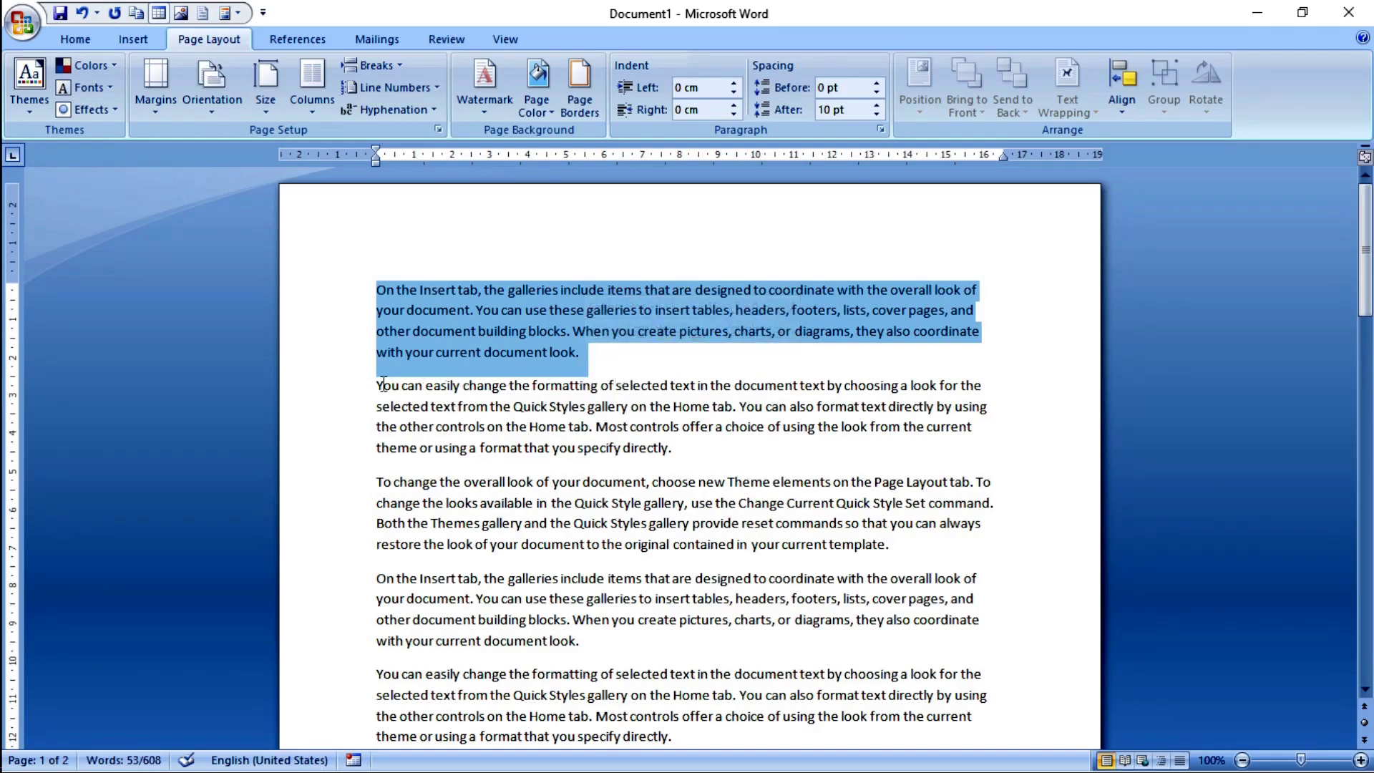
mouse_move(383, 385)
mouse_down()
mouse_move(521, 574)
mouse_move(594, 601)
mouse_up()
click(591, 583)
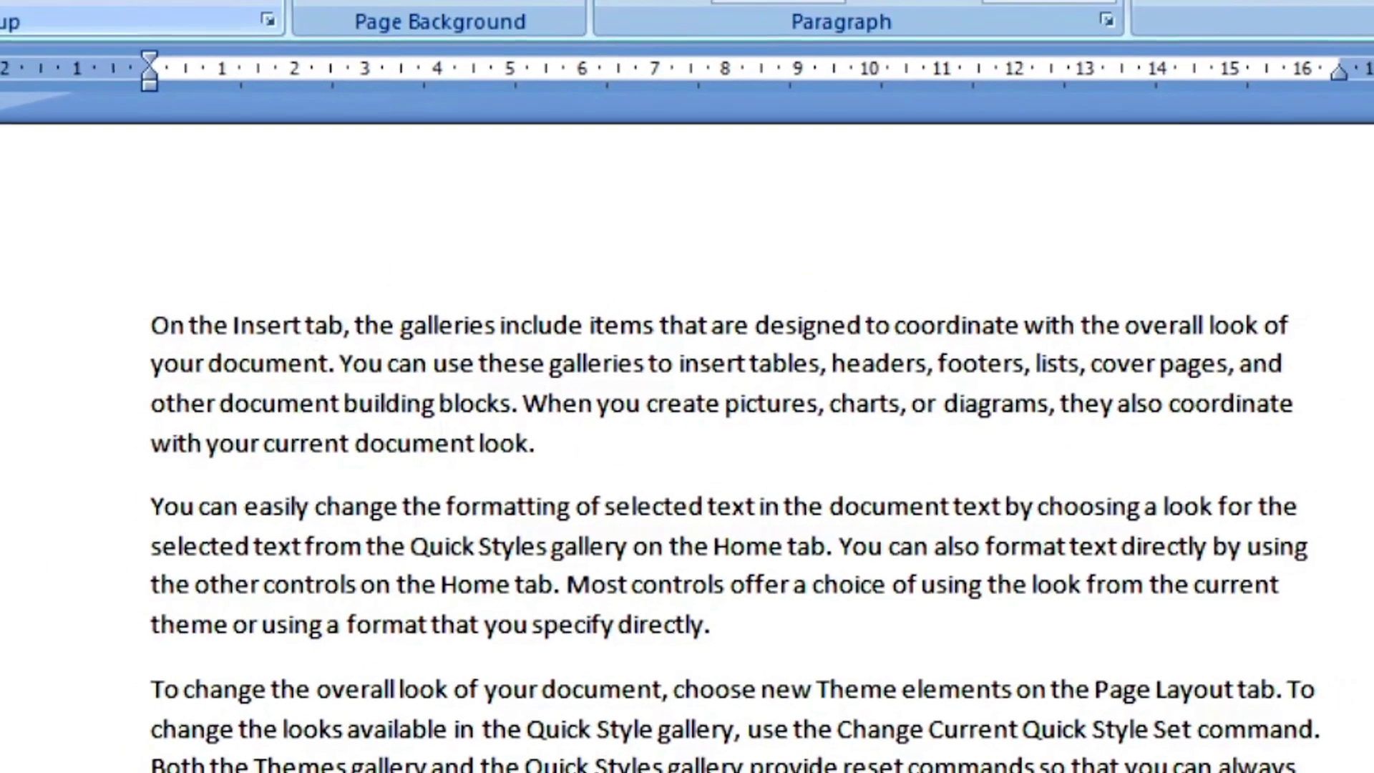
- Insert a continuous section break after the first paragraph and lay the following text in two columns
click(214, 53)
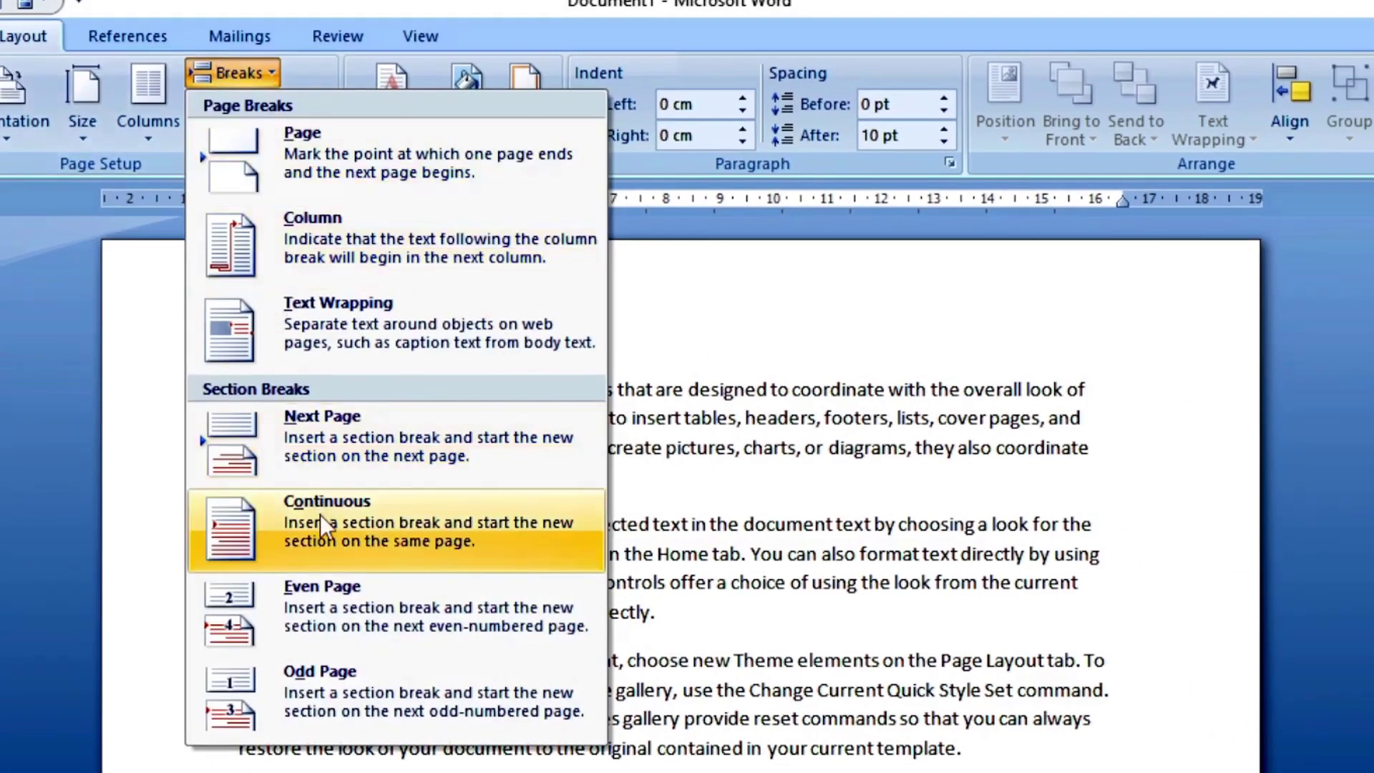
click(320, 514)
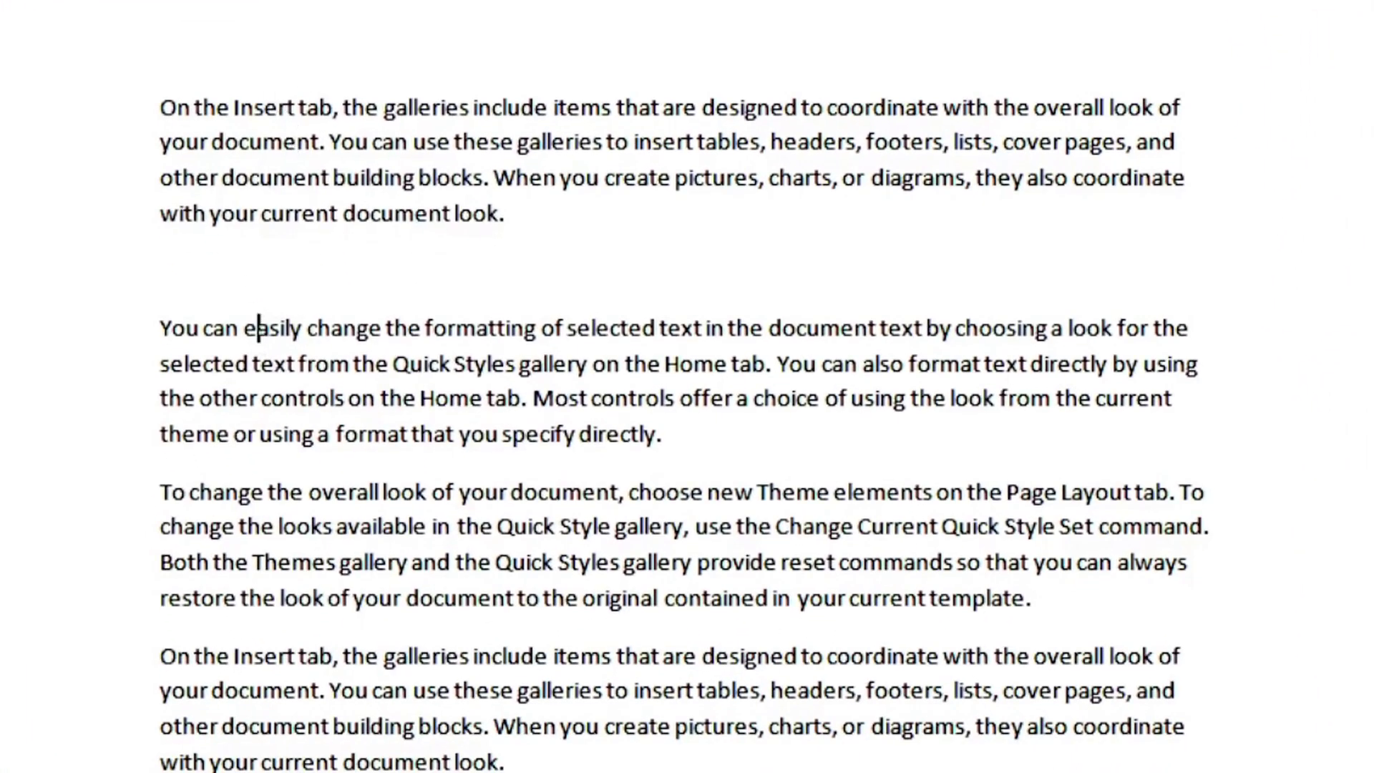
click(623, 184)
click(679, 383)
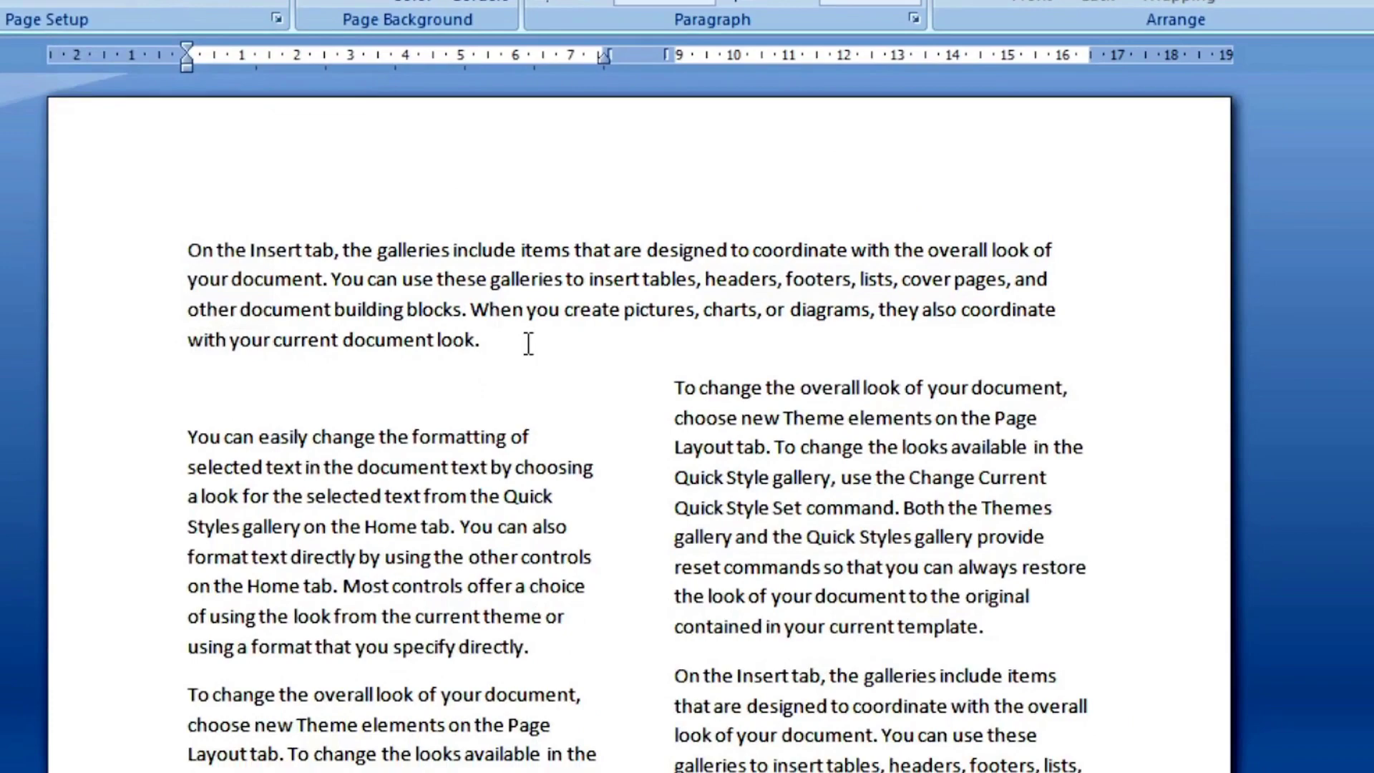
- Scroll down through the two-column text to the last page and back up to the first page
drag(528, 343, 189, 249)
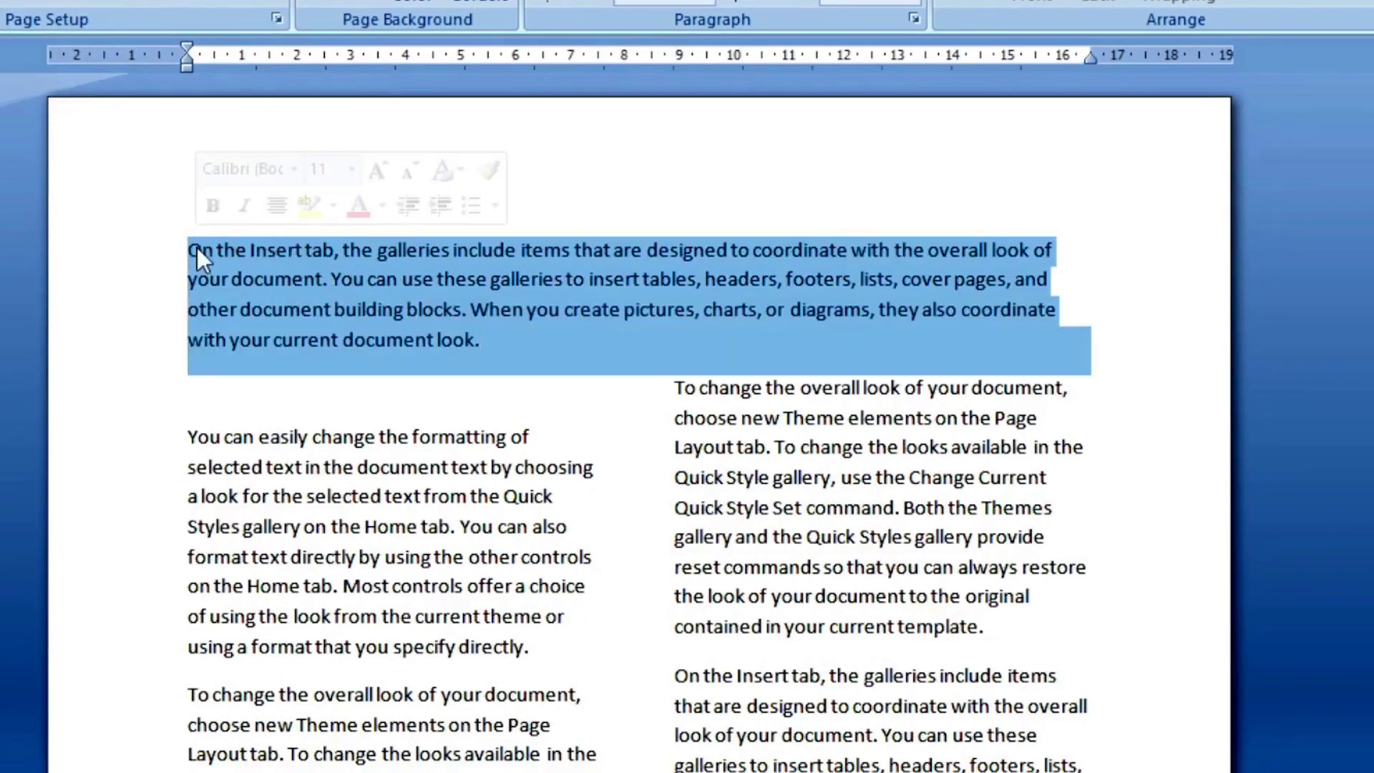
click(376, 423)
scroll(377, 425, down, 2)
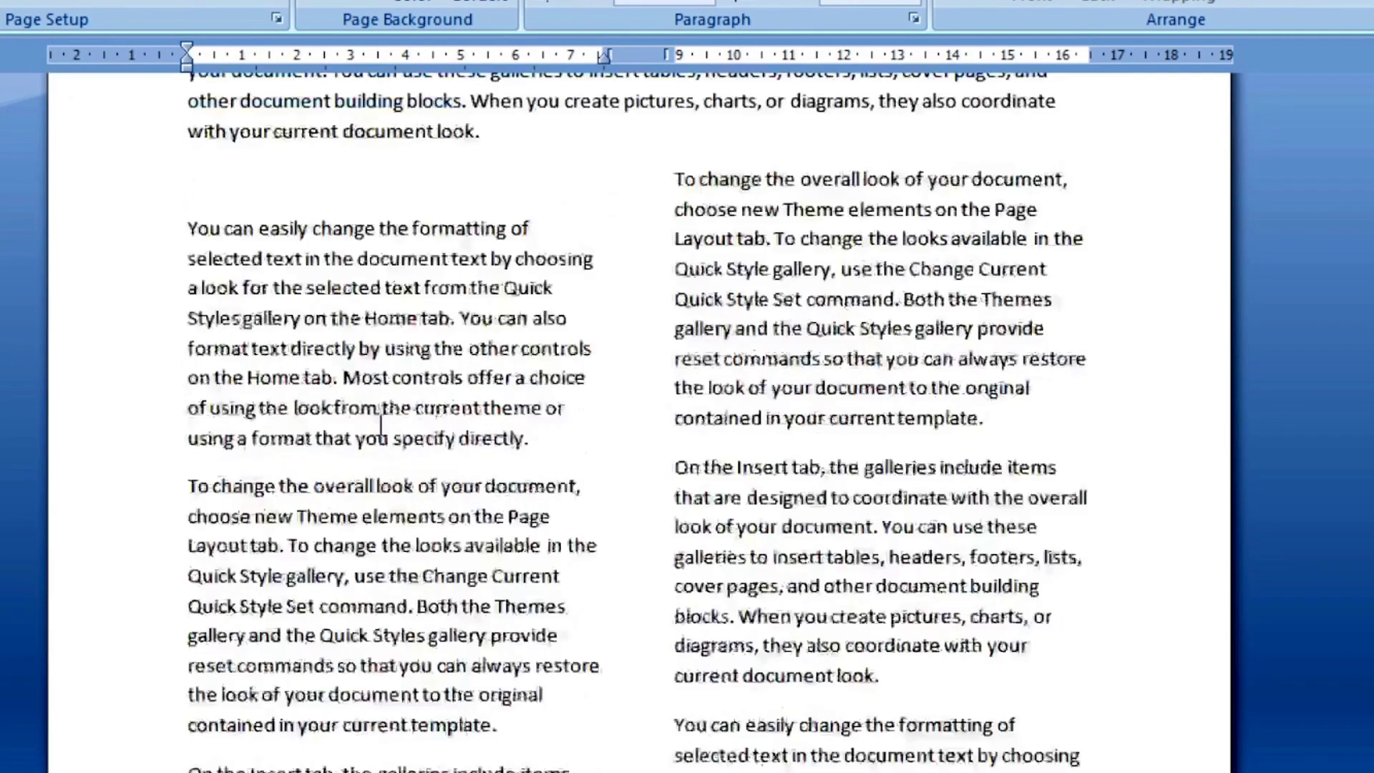
scroll(379, 423, down, 2)
scroll(380, 422, down, 3)
scroll(380, 422, down, 4)
scroll(381, 422, down, 4)
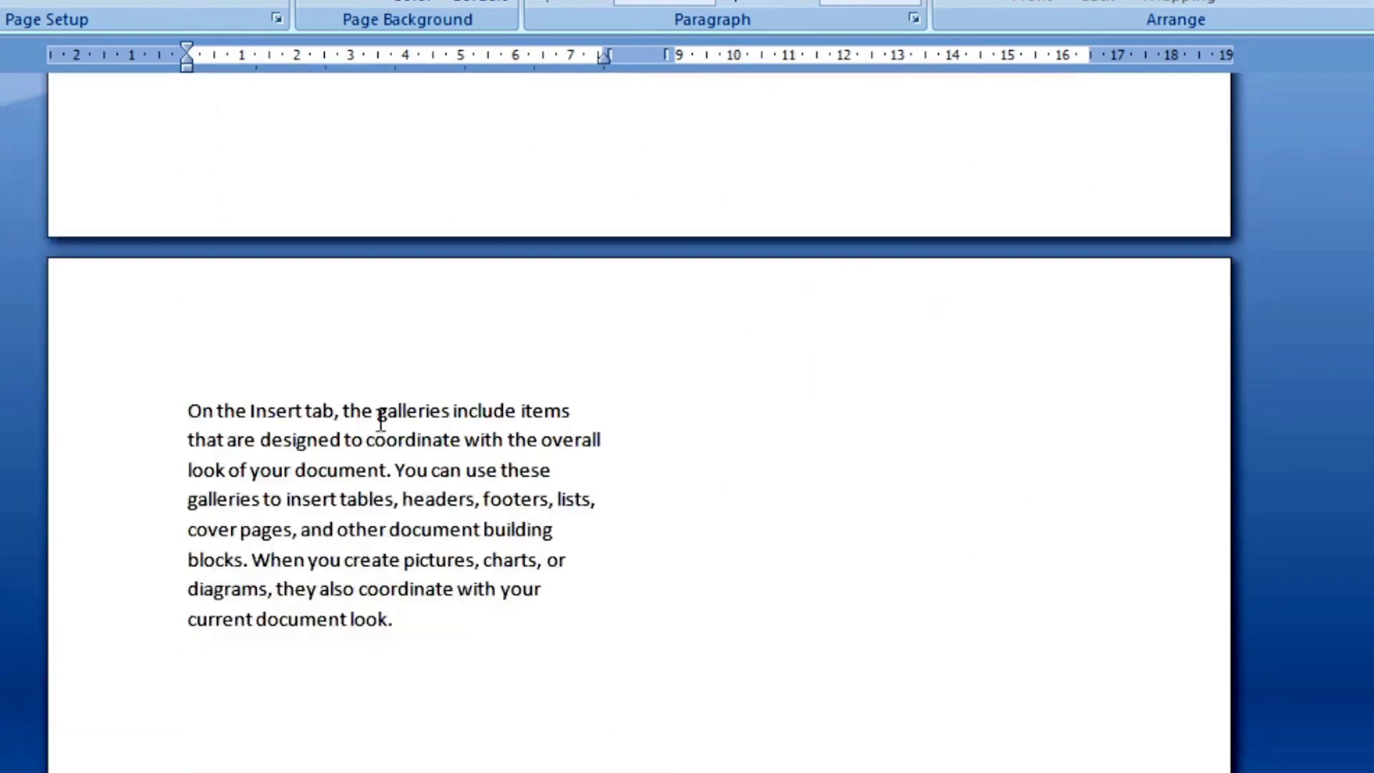
scroll(380, 417, down, 2)
scroll(381, 417, up, 4)
scroll(381, 417, up, 4)
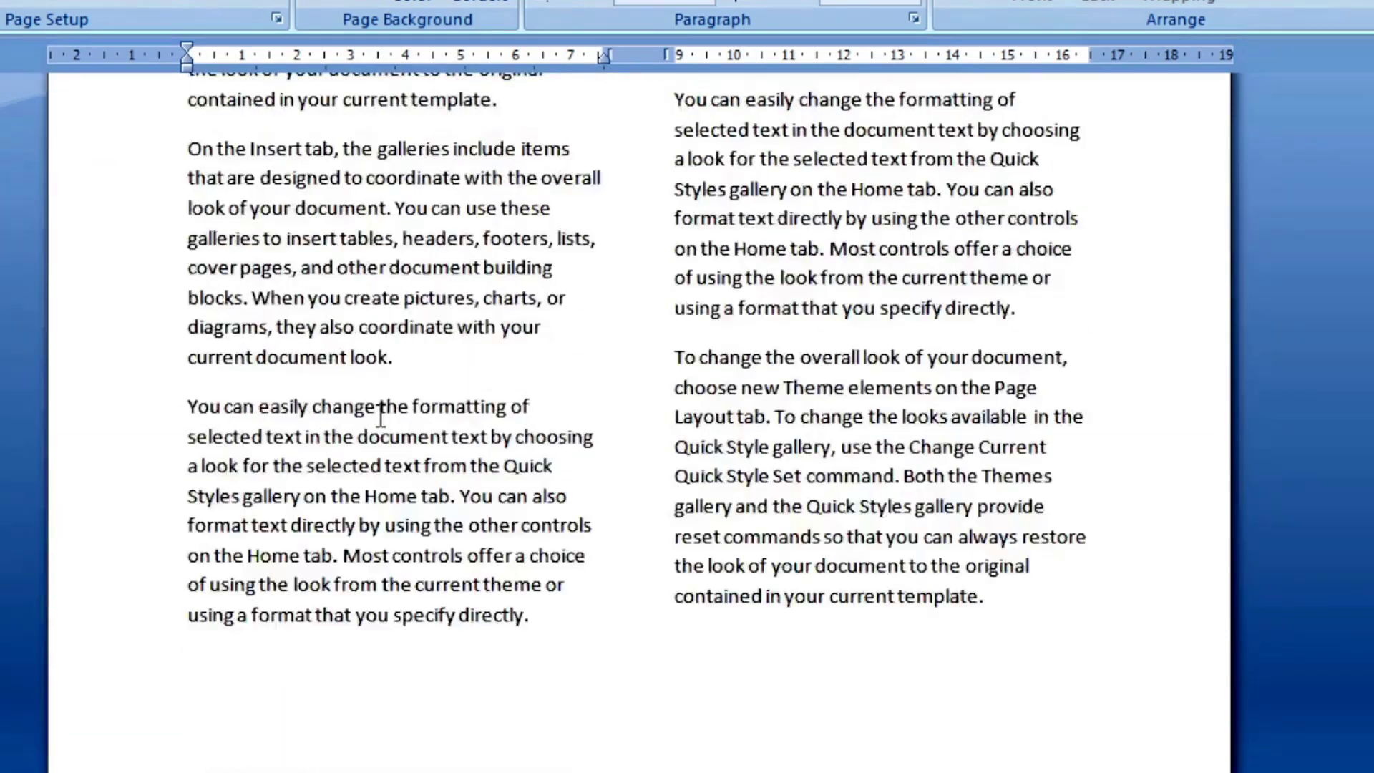
scroll(381, 417, up, 4)
scroll(381, 415, up, 3)
scroll(380, 415, up, 3)
click(380, 412)
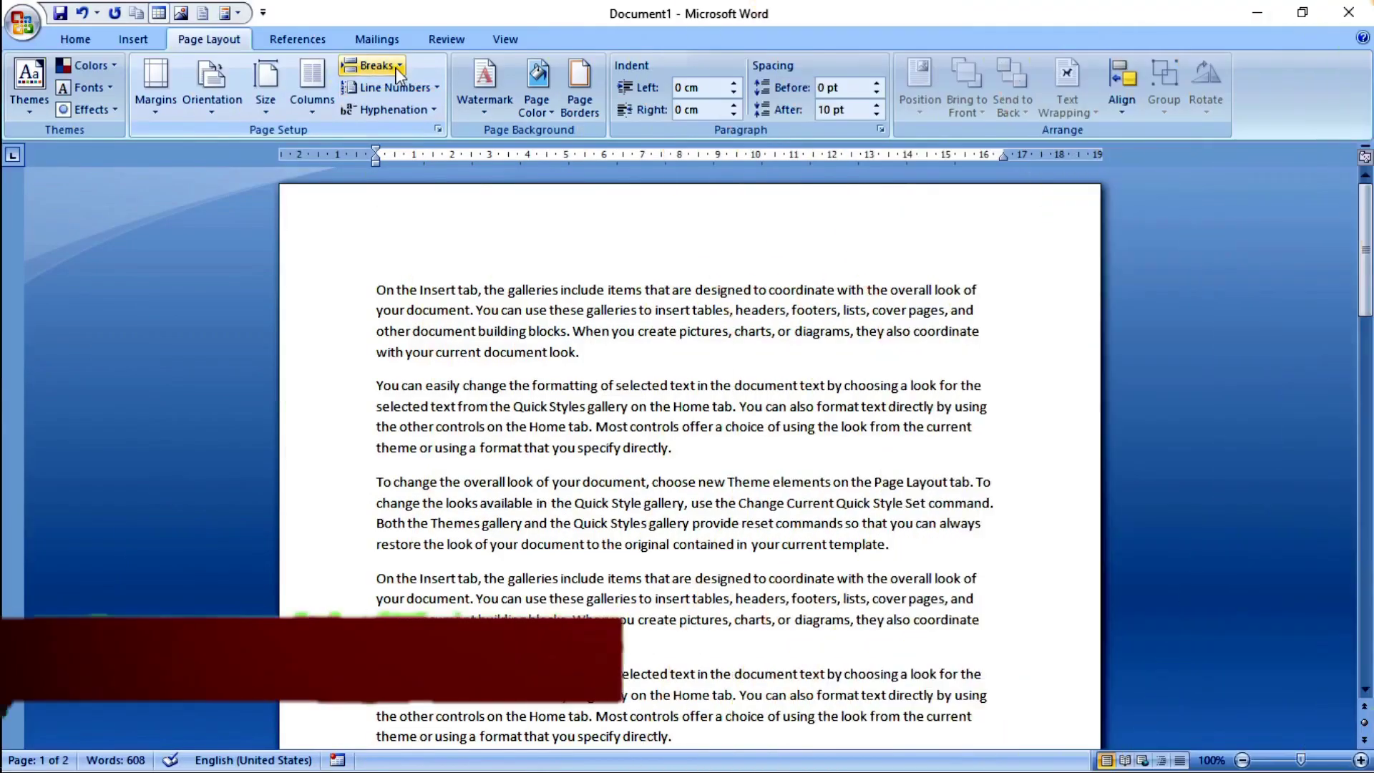
click(397, 72)
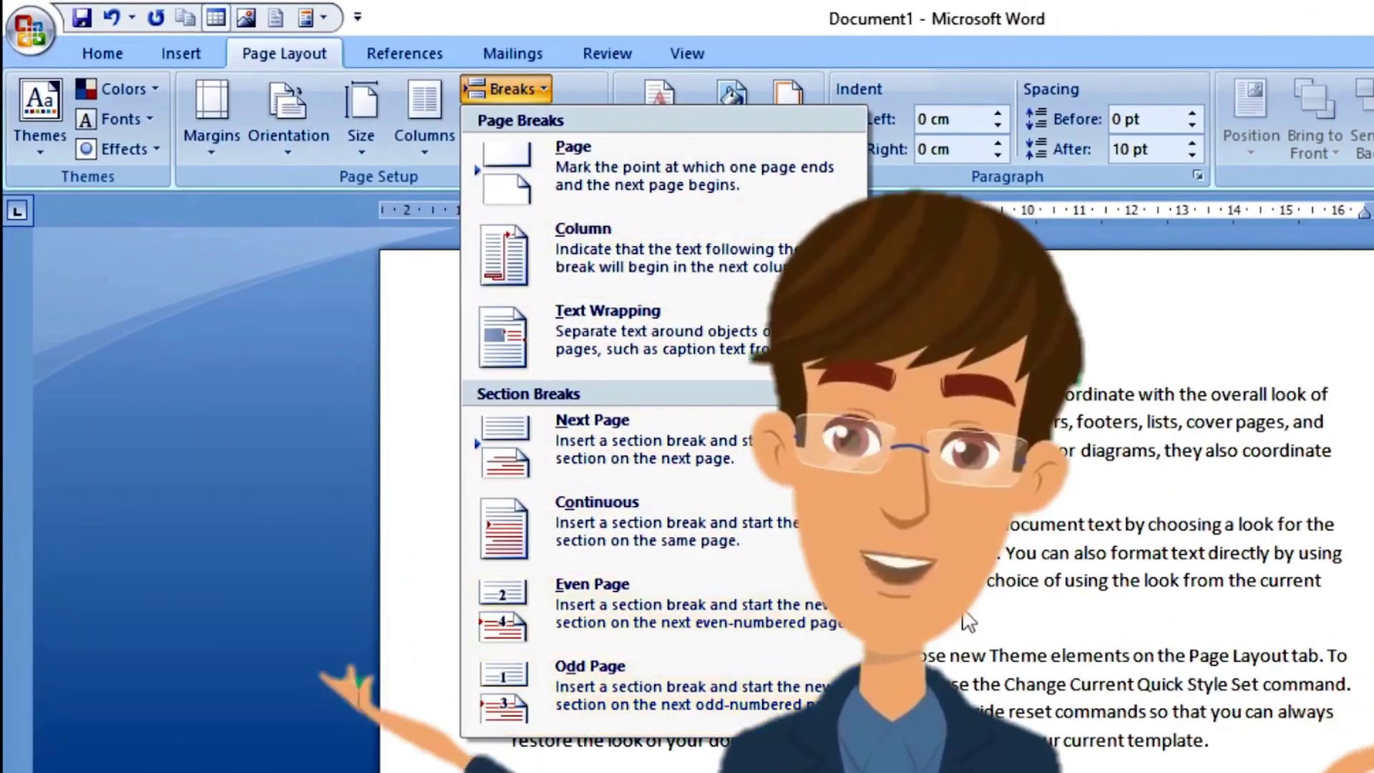
click(967, 621)
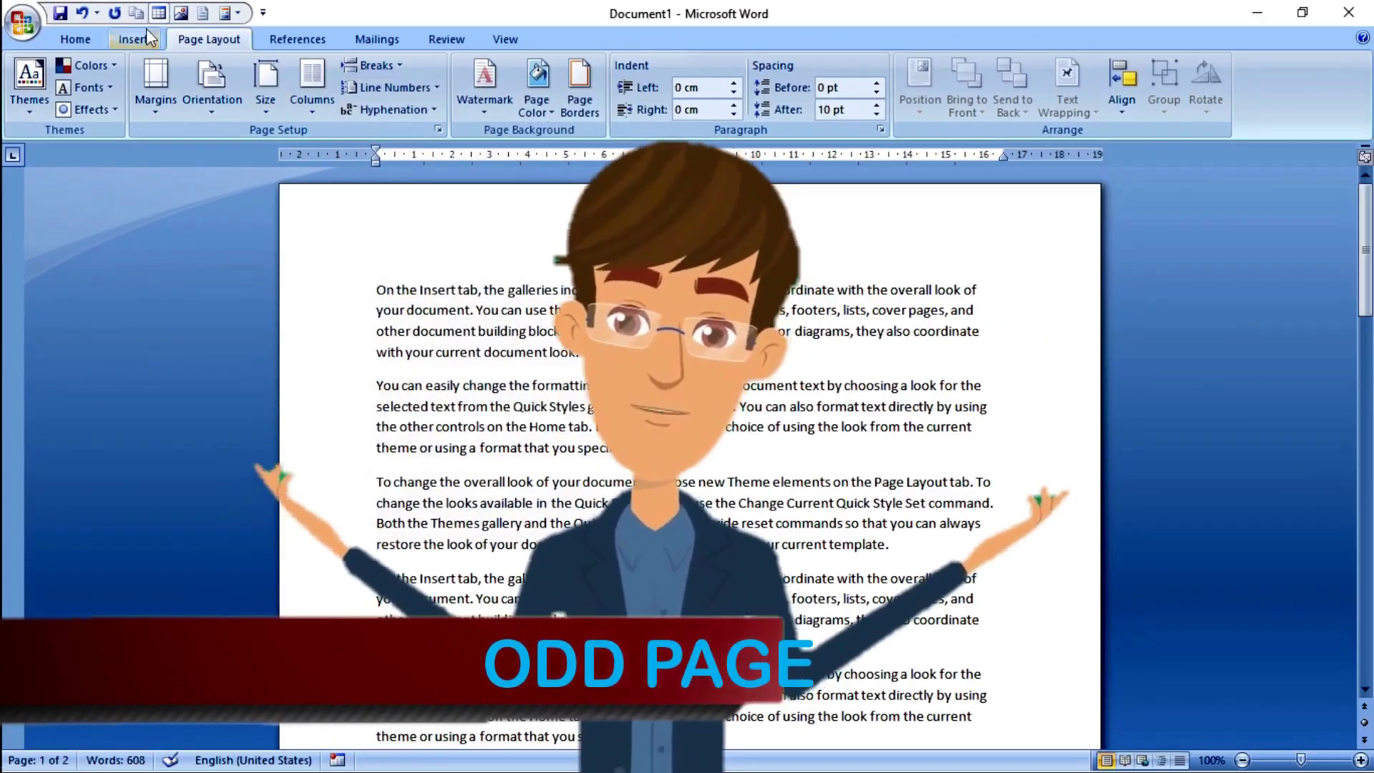
click(133, 38)
click(656, 107)
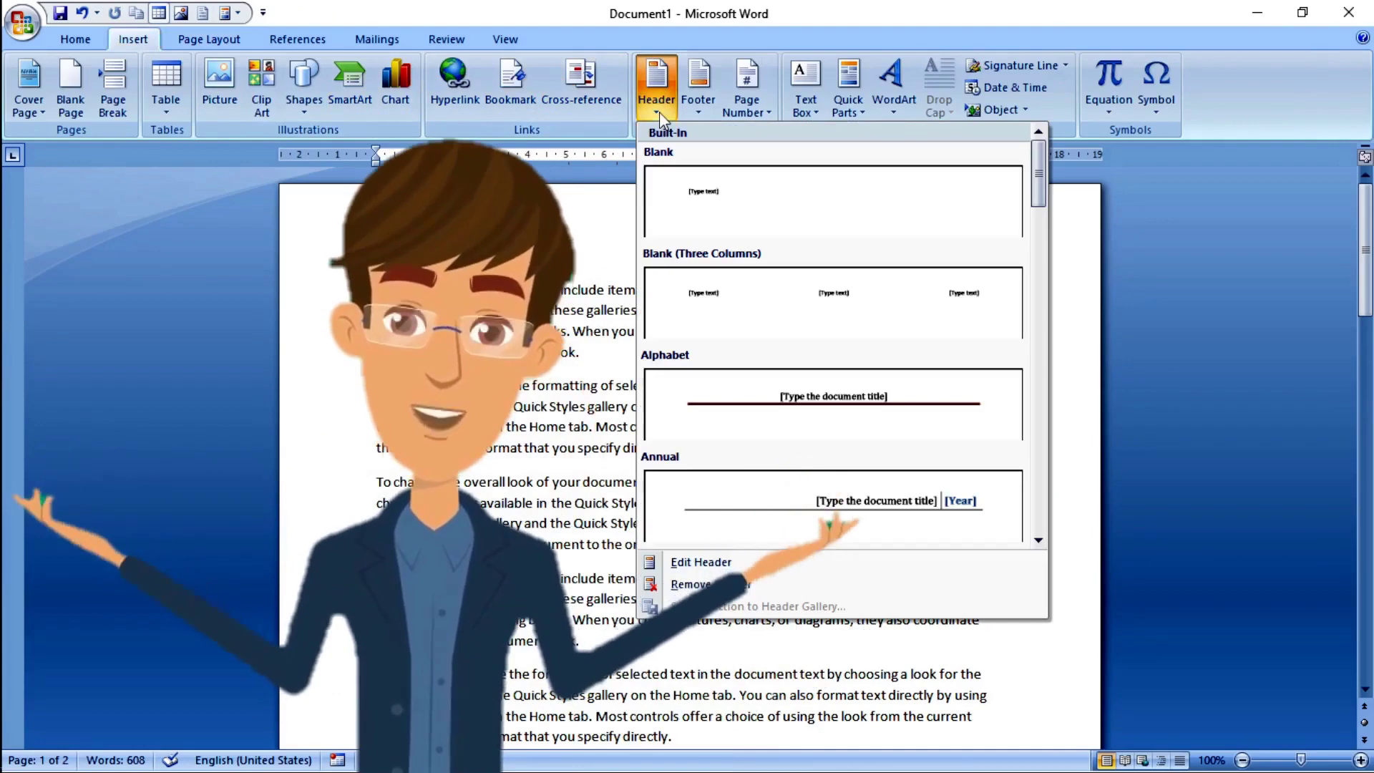
click(764, 111)
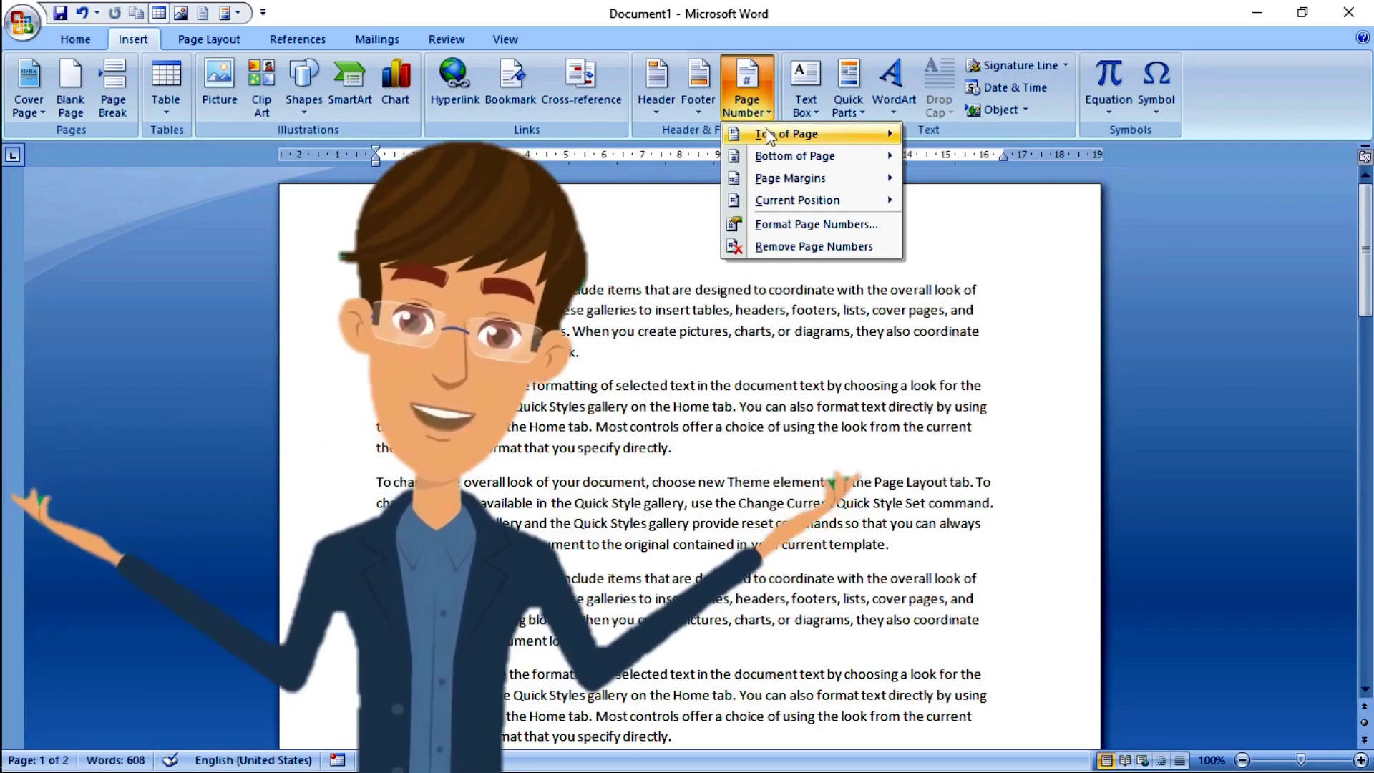
click(587, 323)
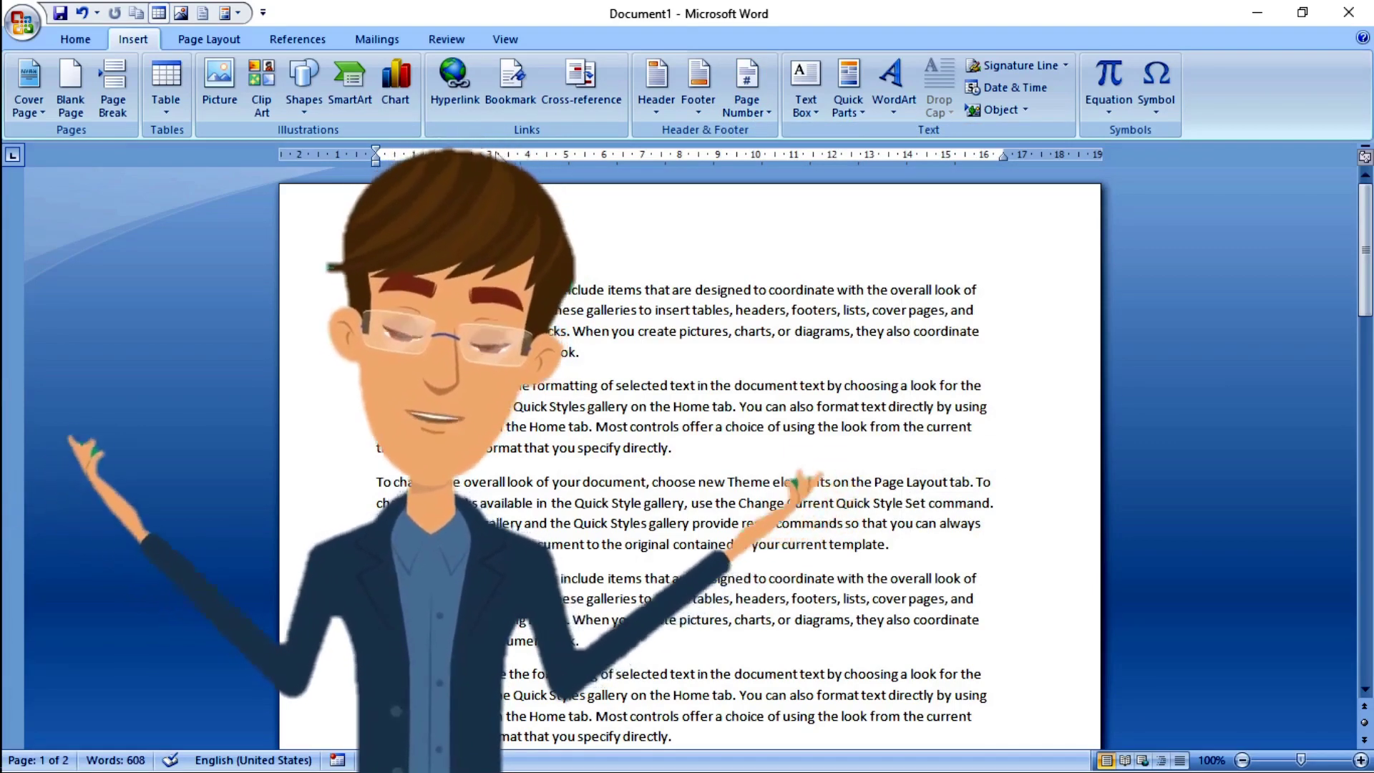
click(225, 42)
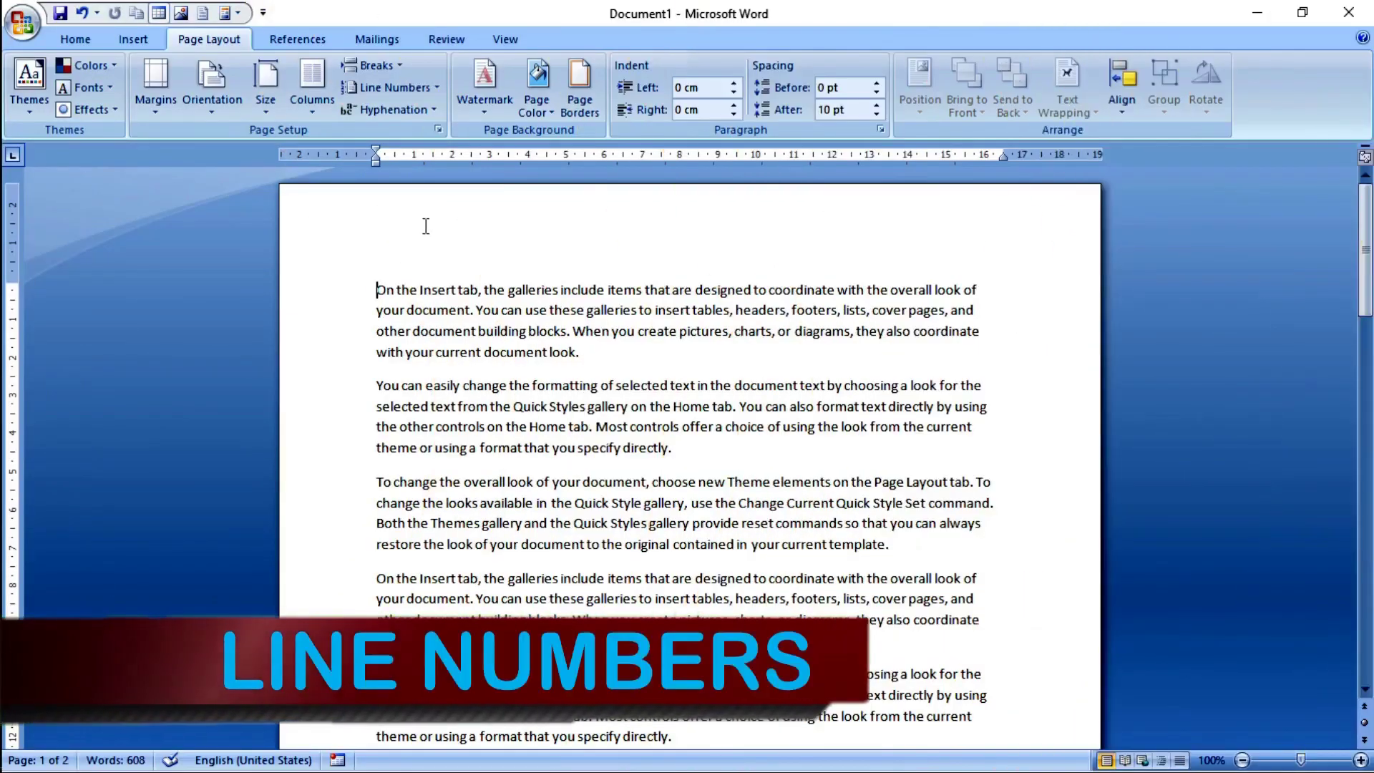
- Check the Line Numbers dropdown, which shows None, Continuous and Restart options with None set
click(437, 87)
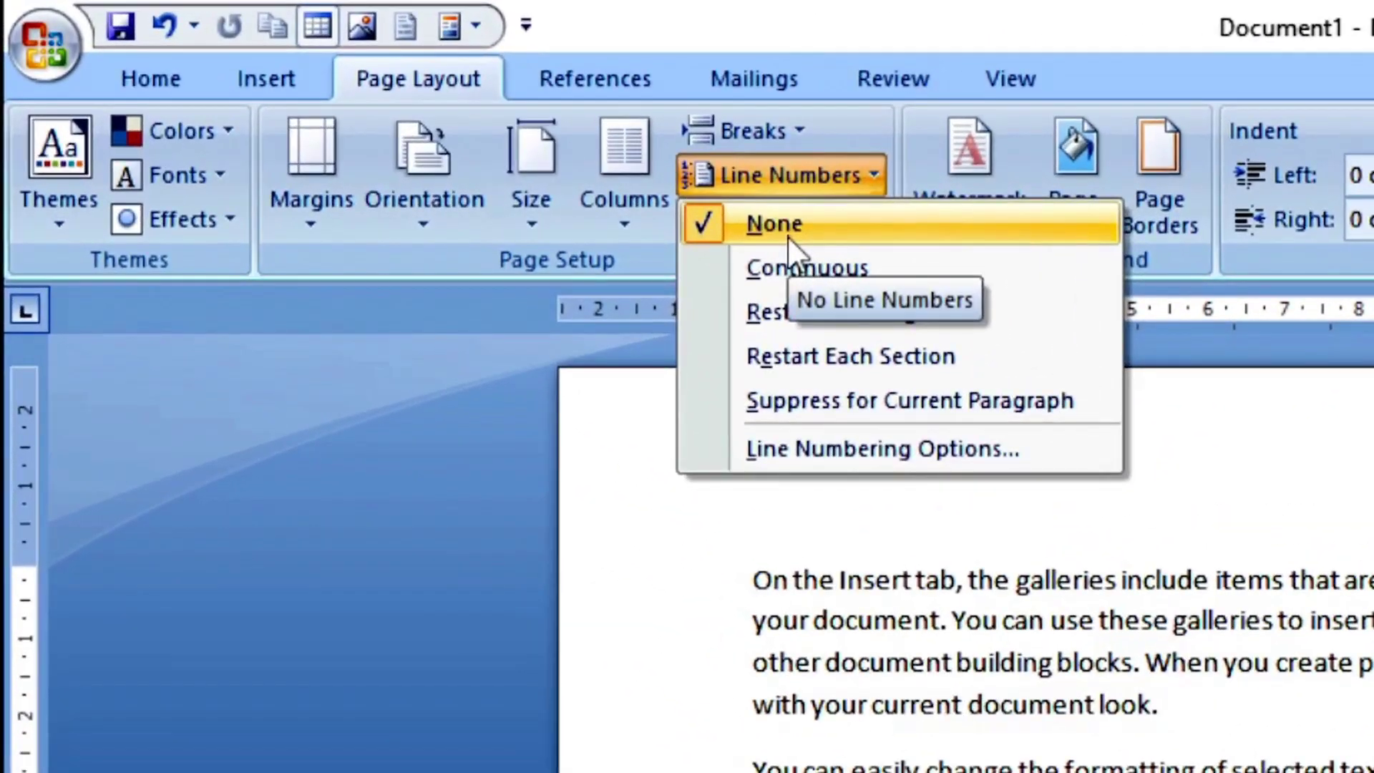
click(804, 658)
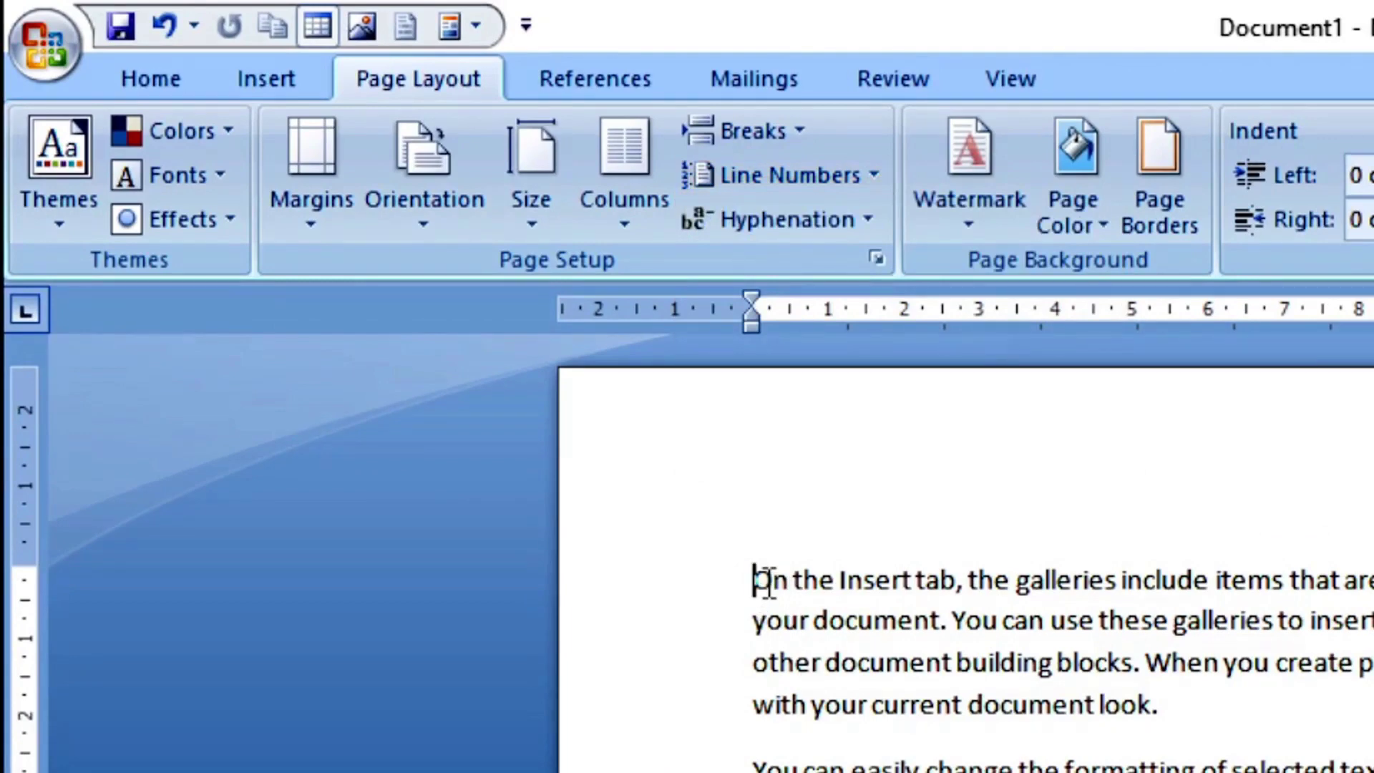
click(871, 172)
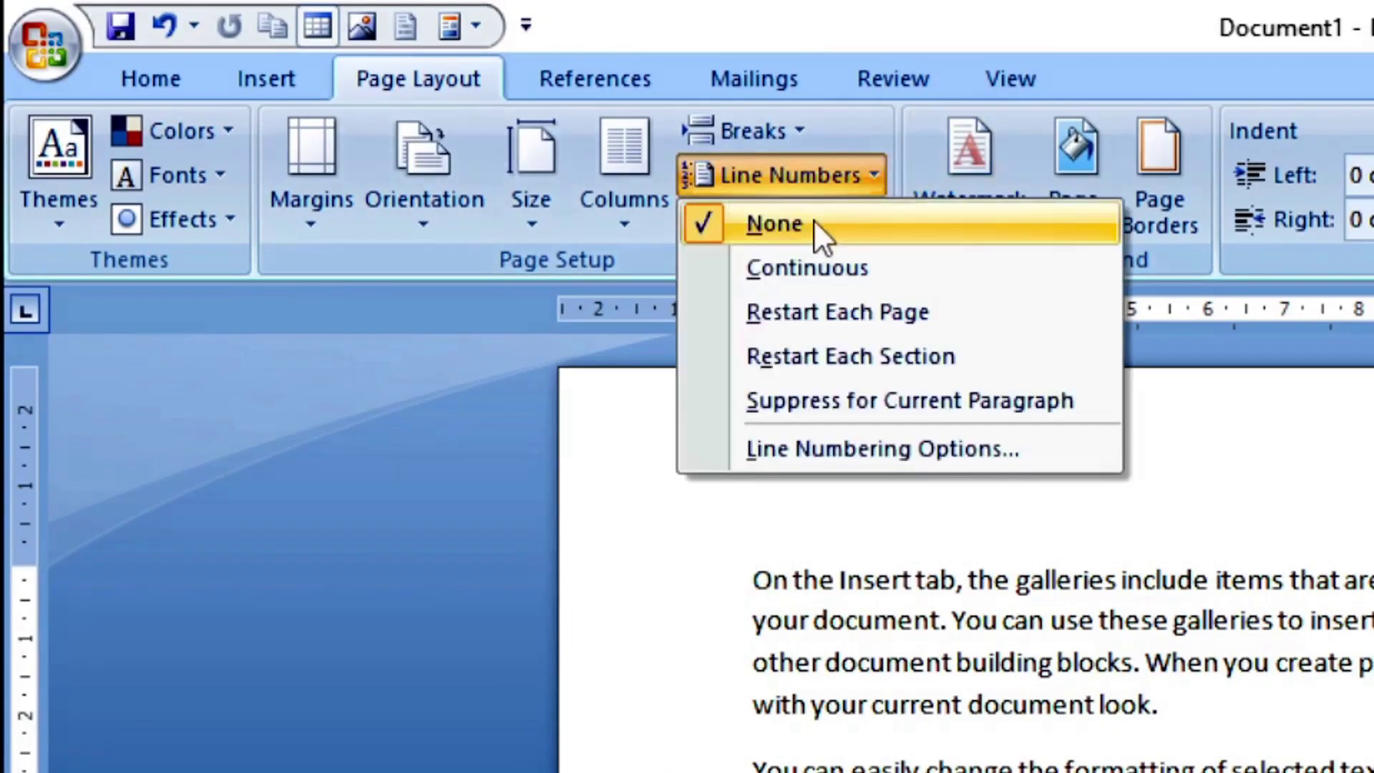
click(787, 576)
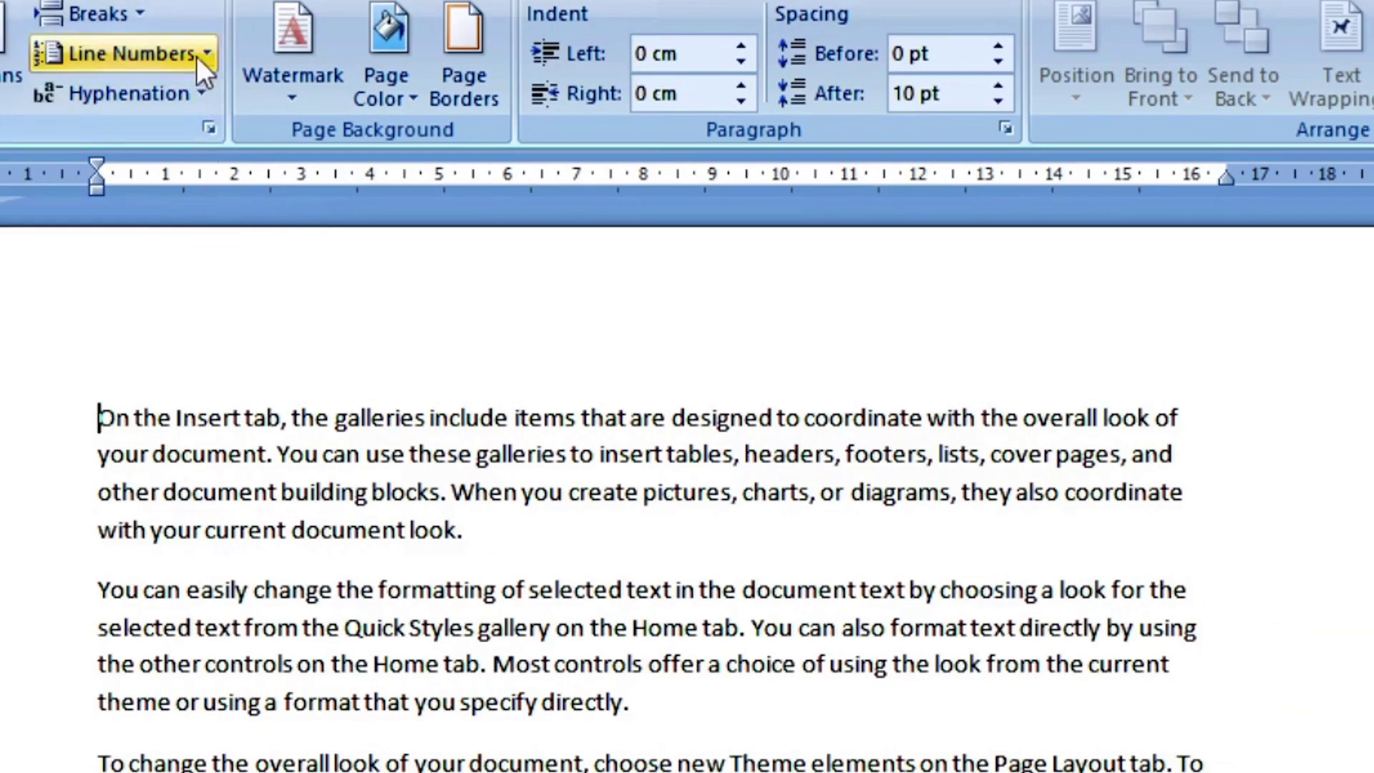
click(199, 53)
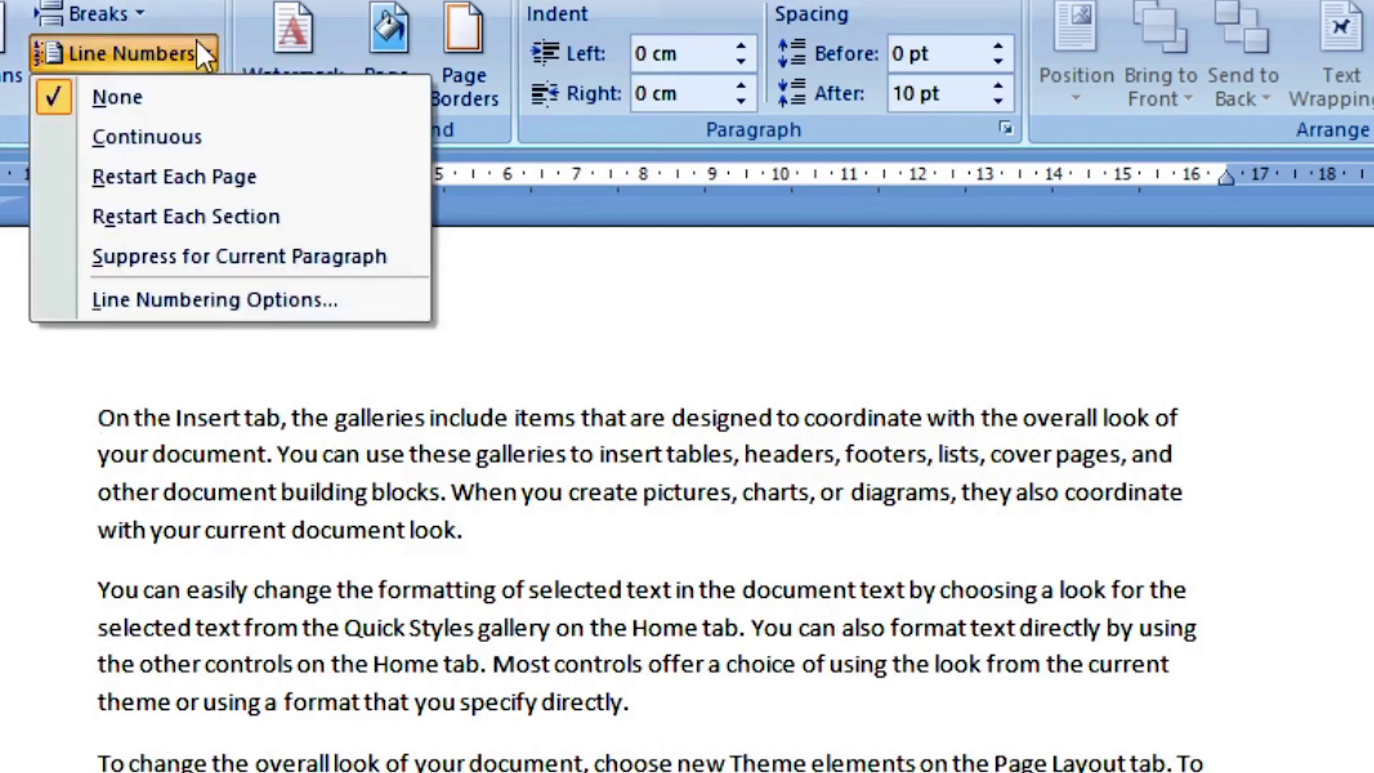
- Number lines continuously and confirm page two carries on from line 37
click(158, 147)
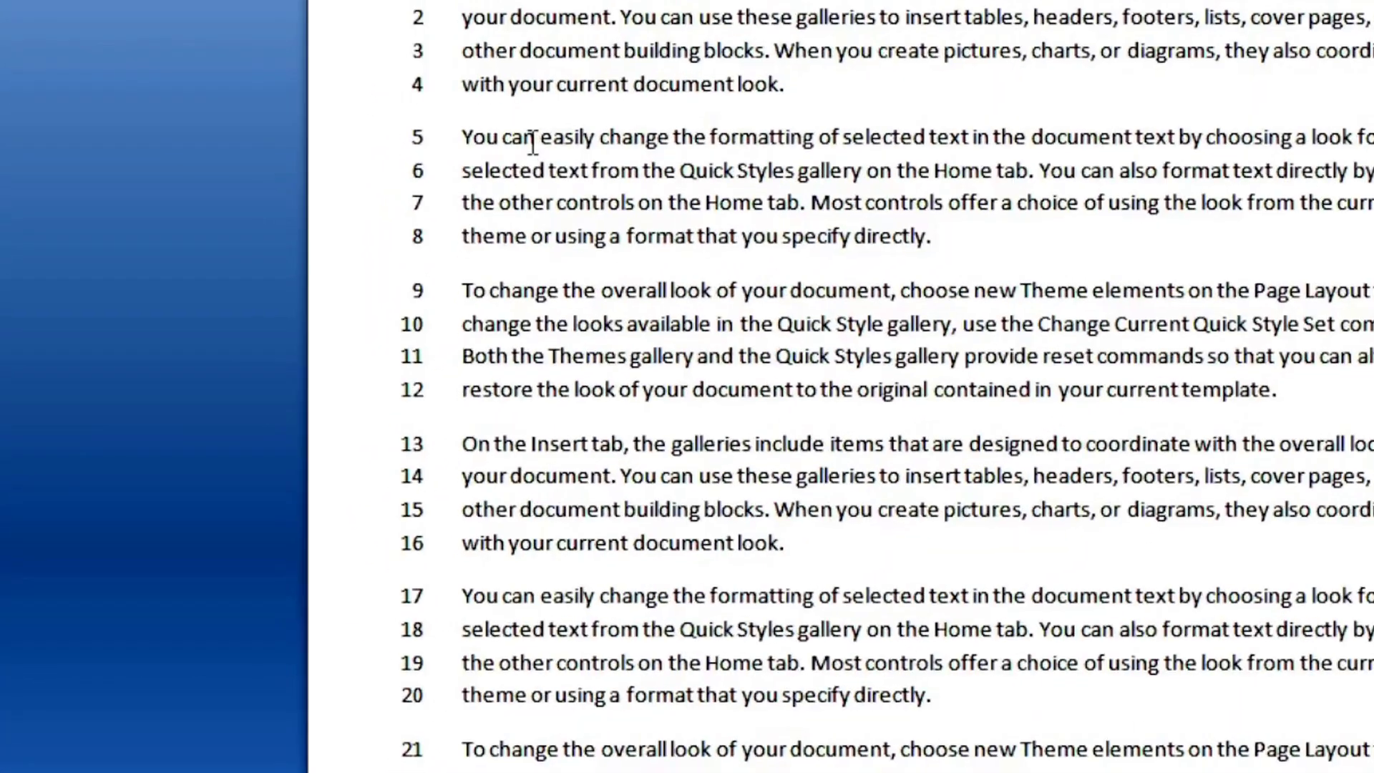
scroll(531, 140, down, 3)
scroll(530, 139, down, 3)
scroll(531, 140, down, 3)
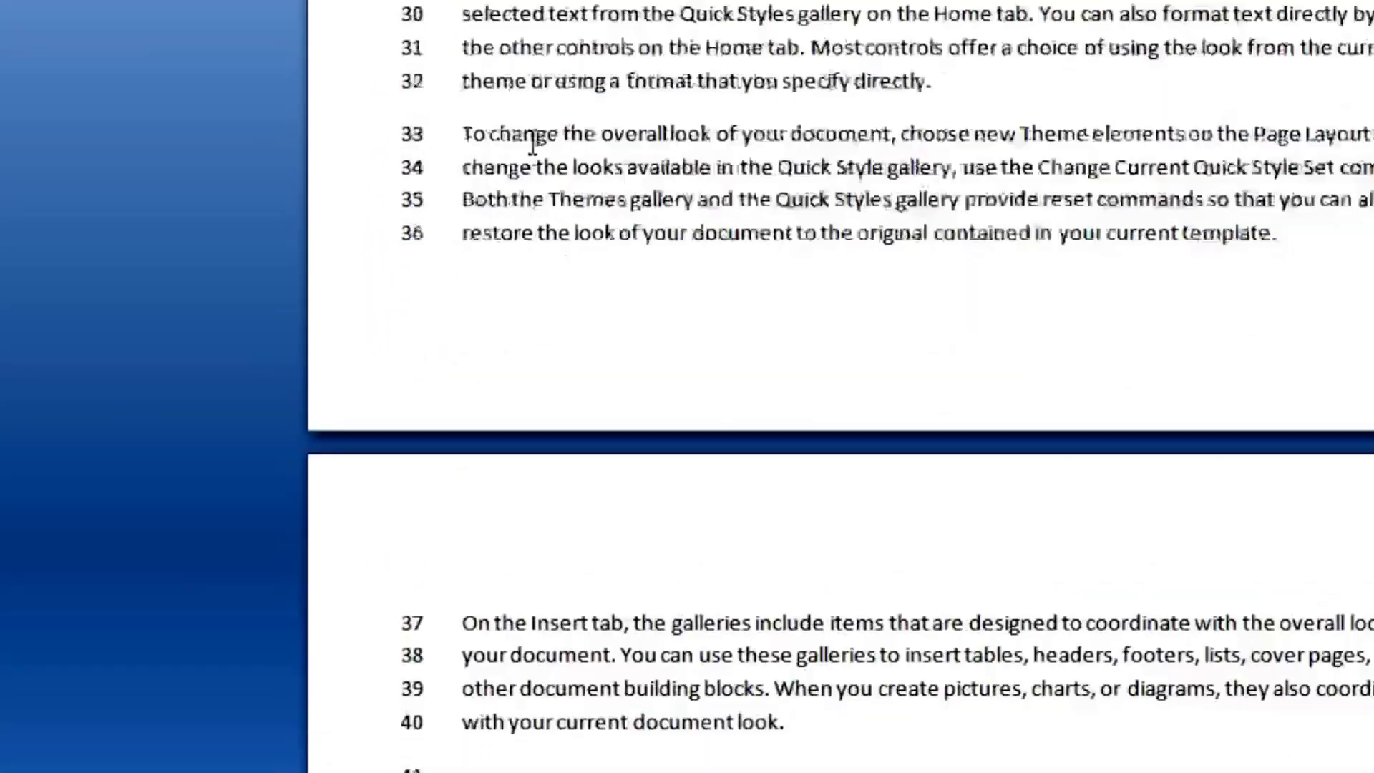
scroll(530, 140, down, 2)
scroll(532, 142, down, 2)
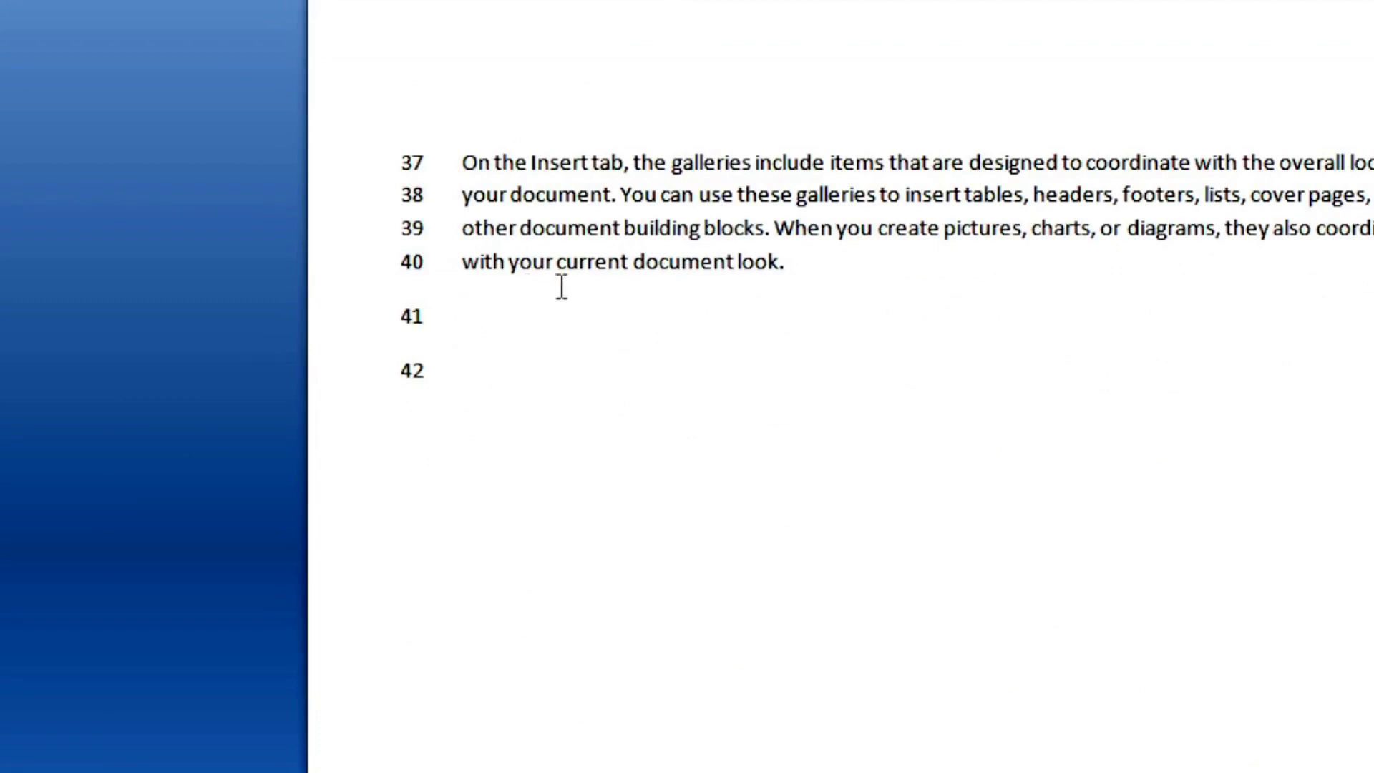
- Return to the top of the document and reopen the Line Numbers choices
scroll(1015, 279, up, 2)
scroll(1088, 291, up, 2)
scroll(1088, 291, up, 5)
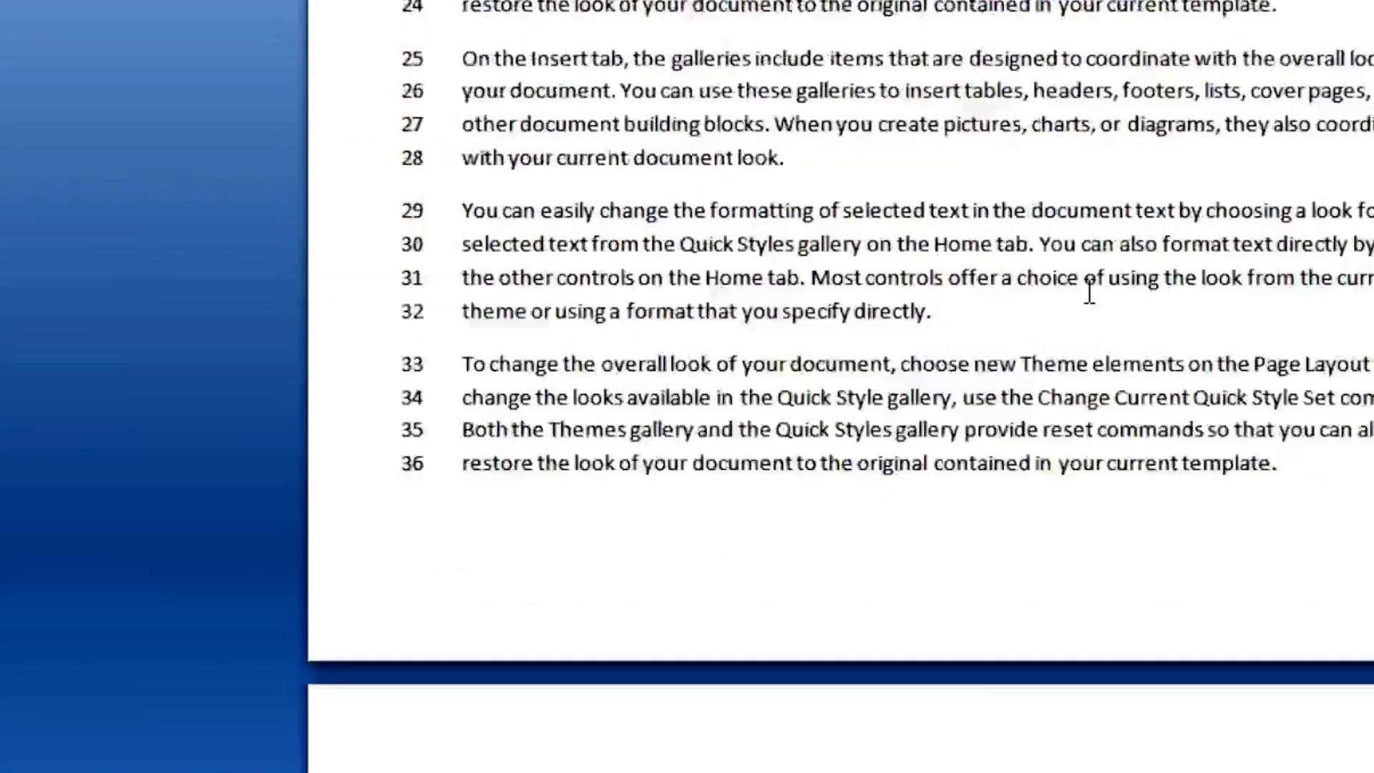
scroll(1089, 289, up, 1)
scroll(1089, 290, up, 4)
scroll(1045, 307, up, 1)
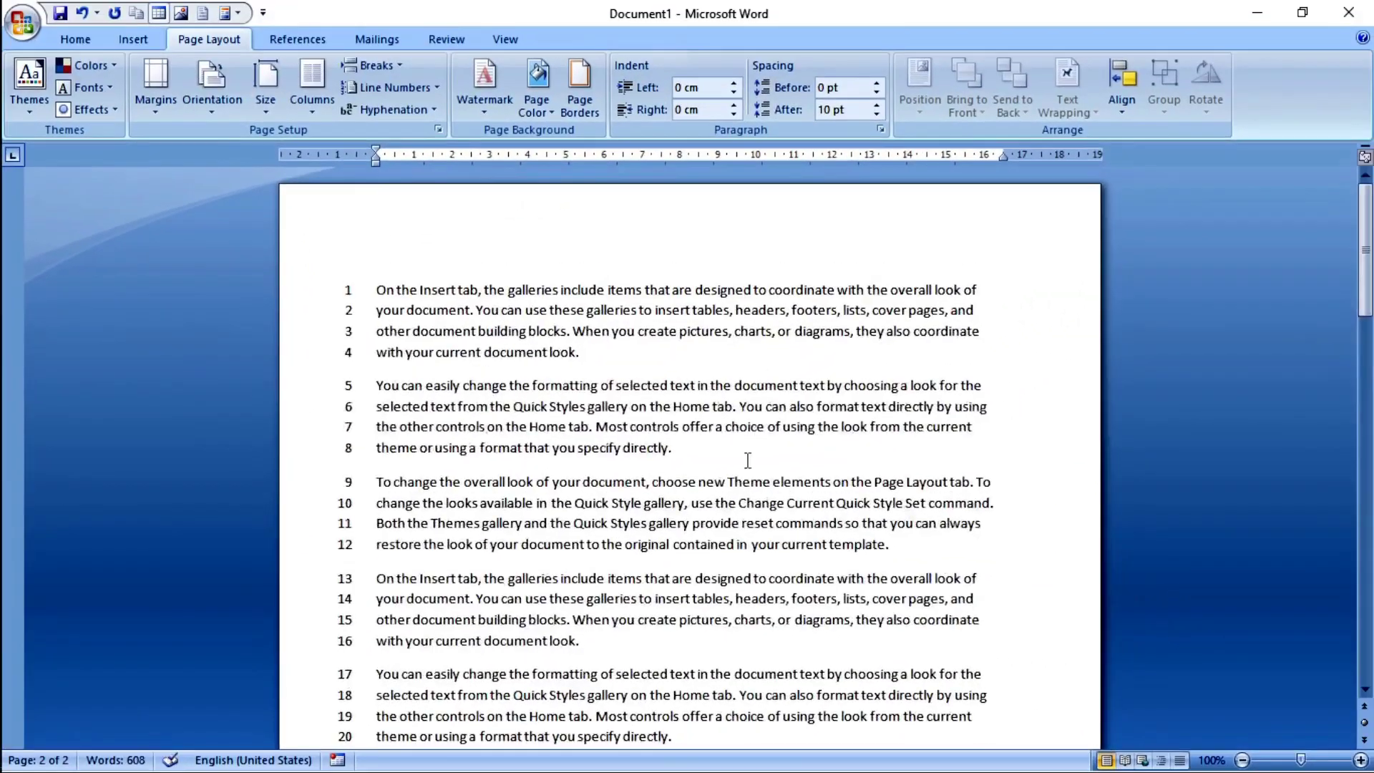
click(397, 87)
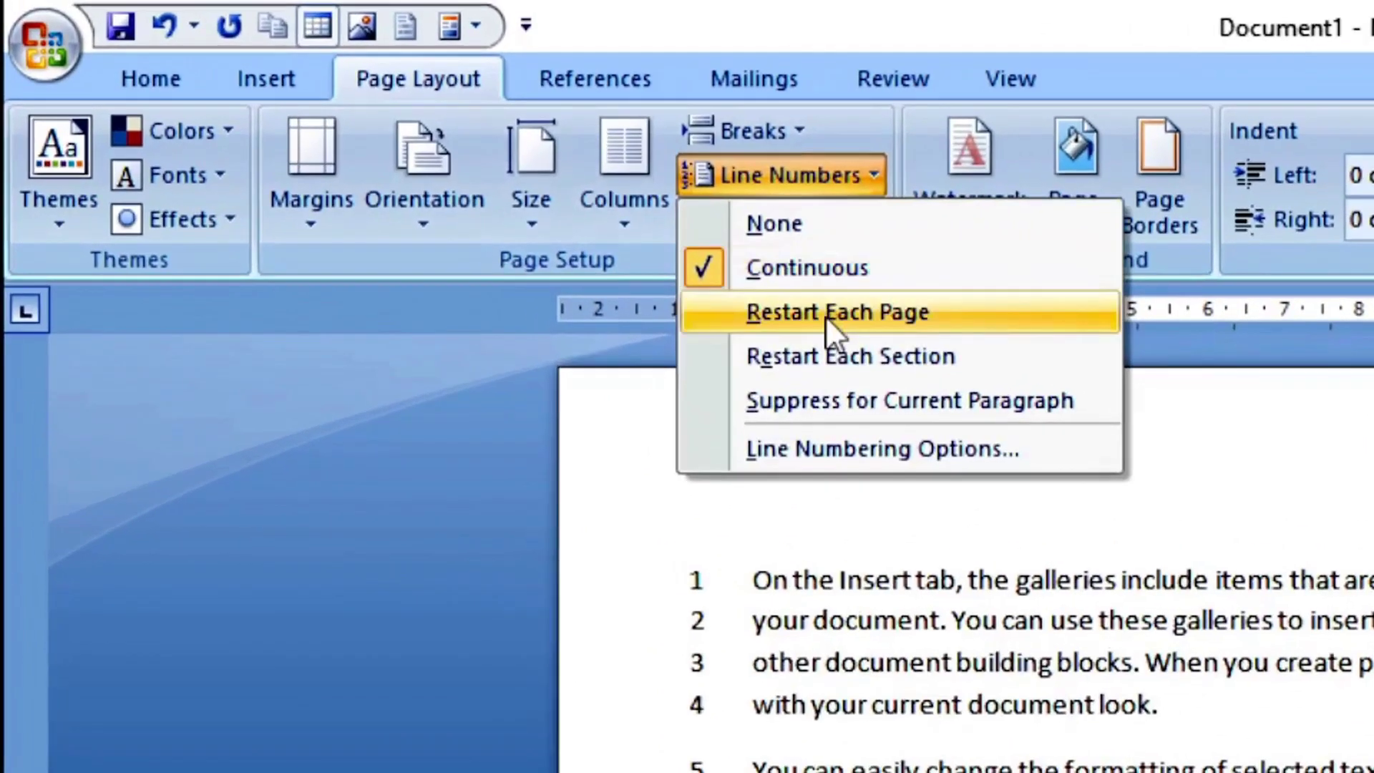
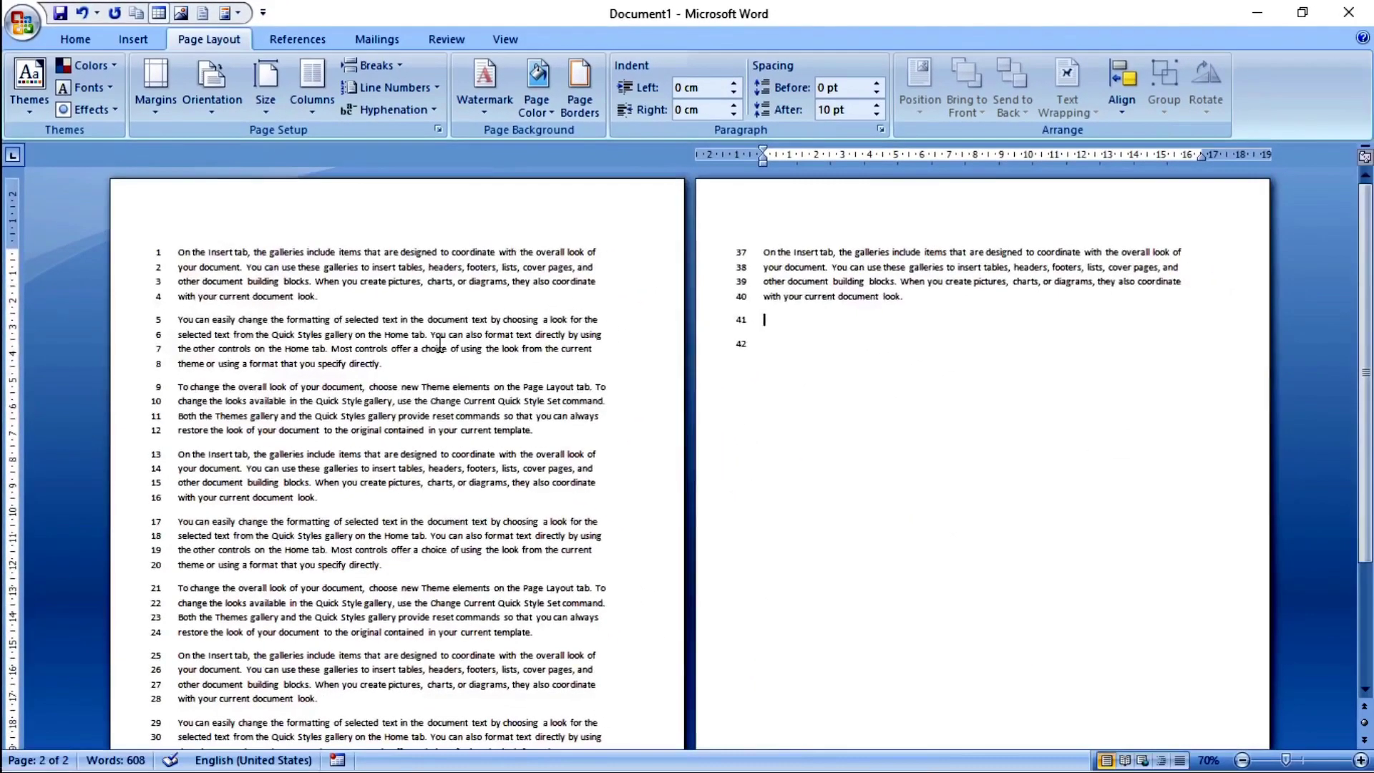
- Switch line numbering to Restart Each Page, then reopen and close the Line Numbers menu unchanged
scroll(189, 279, down, 2)
scroll(204, 372, down, 1)
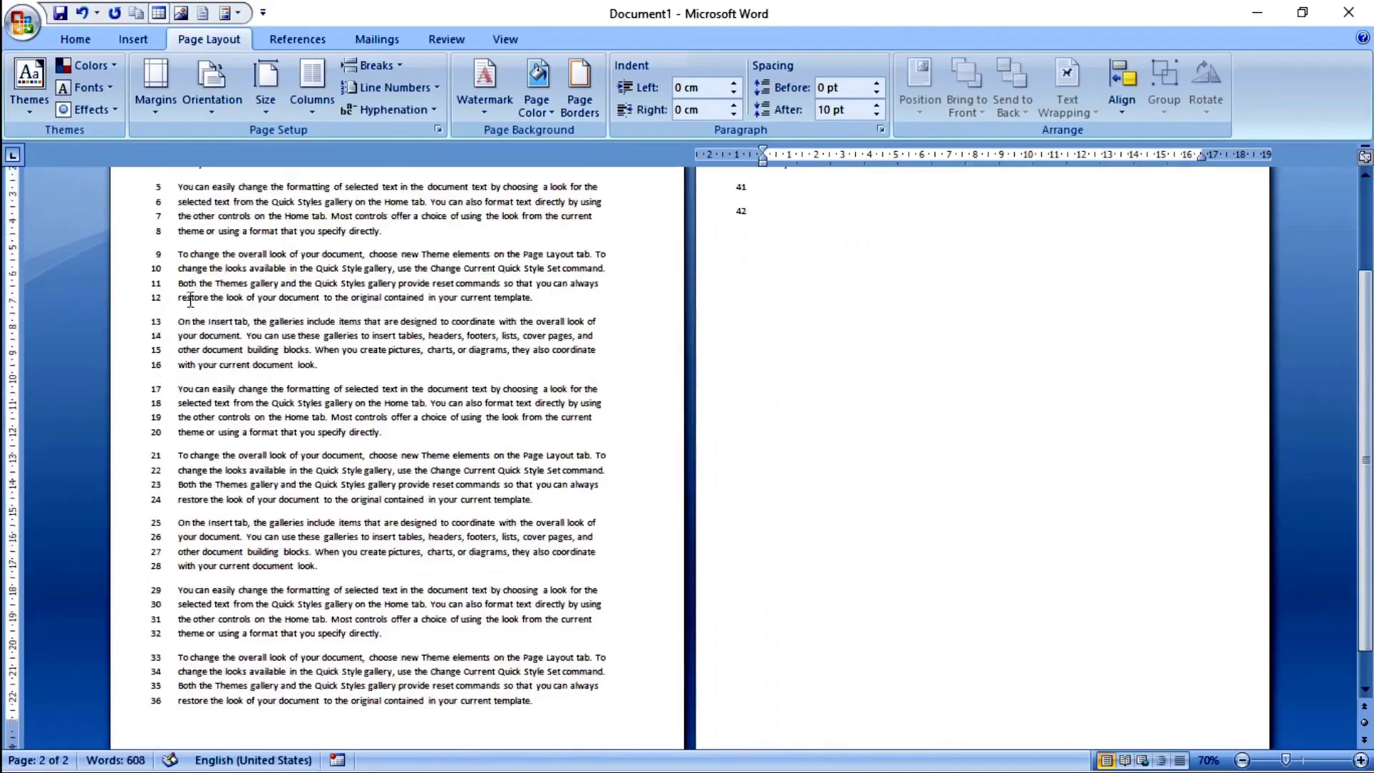
scroll(219, 458, down, 1)
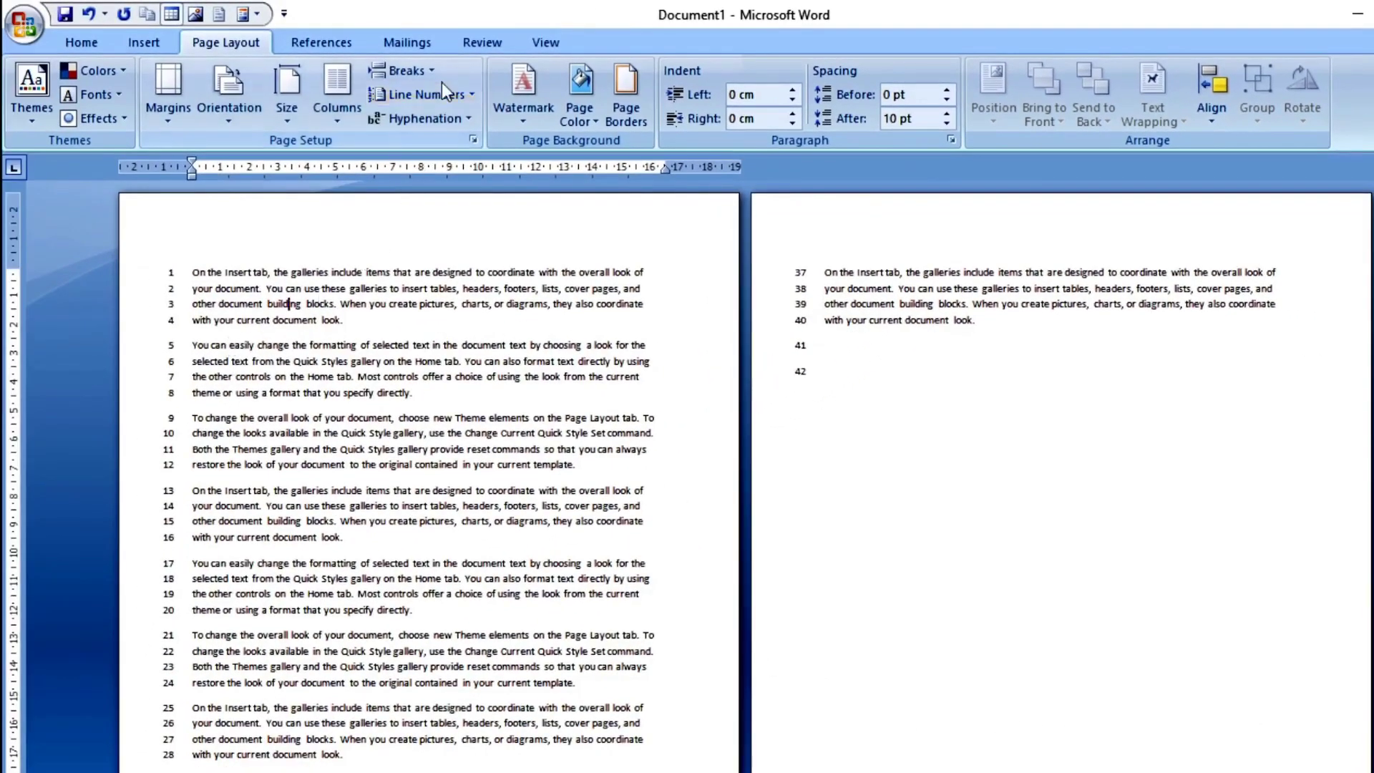
click(426, 94)
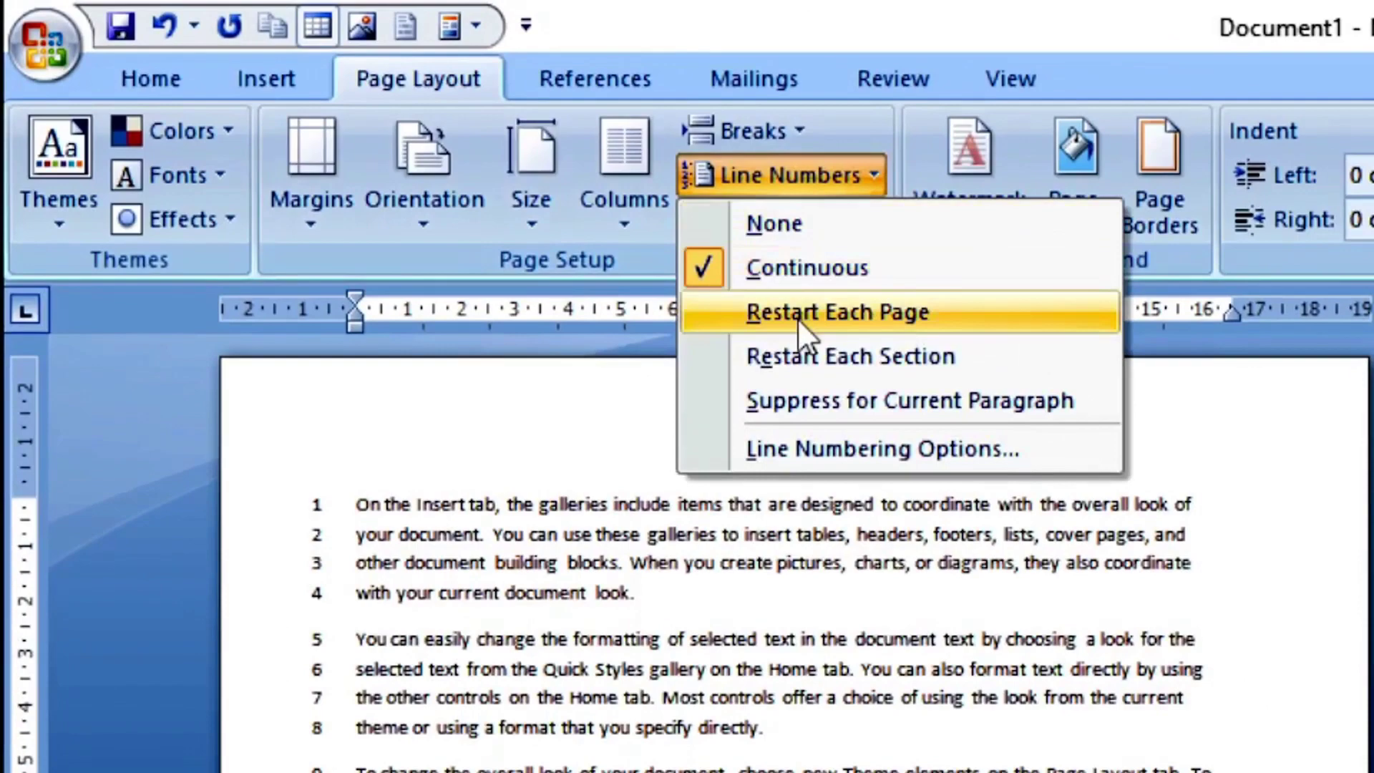
click(798, 319)
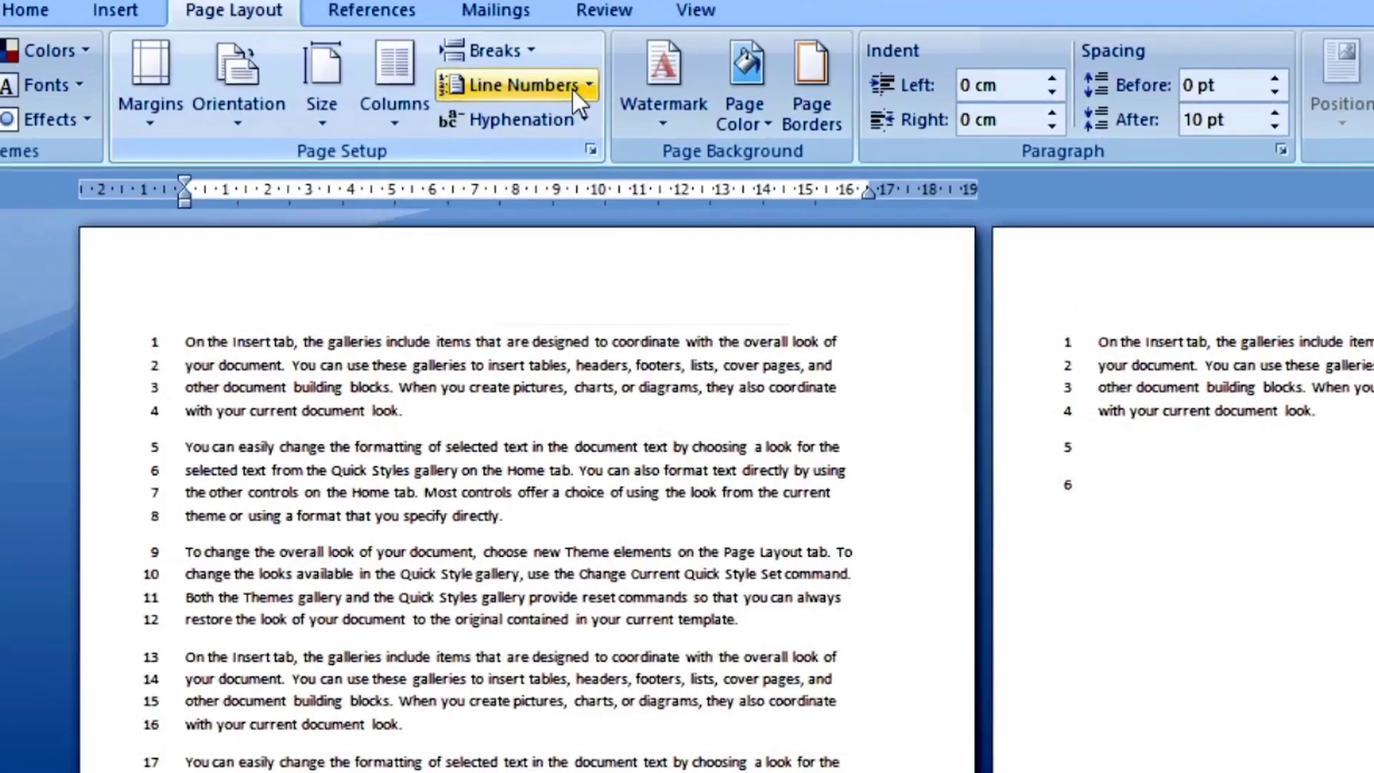
click(311, 14)
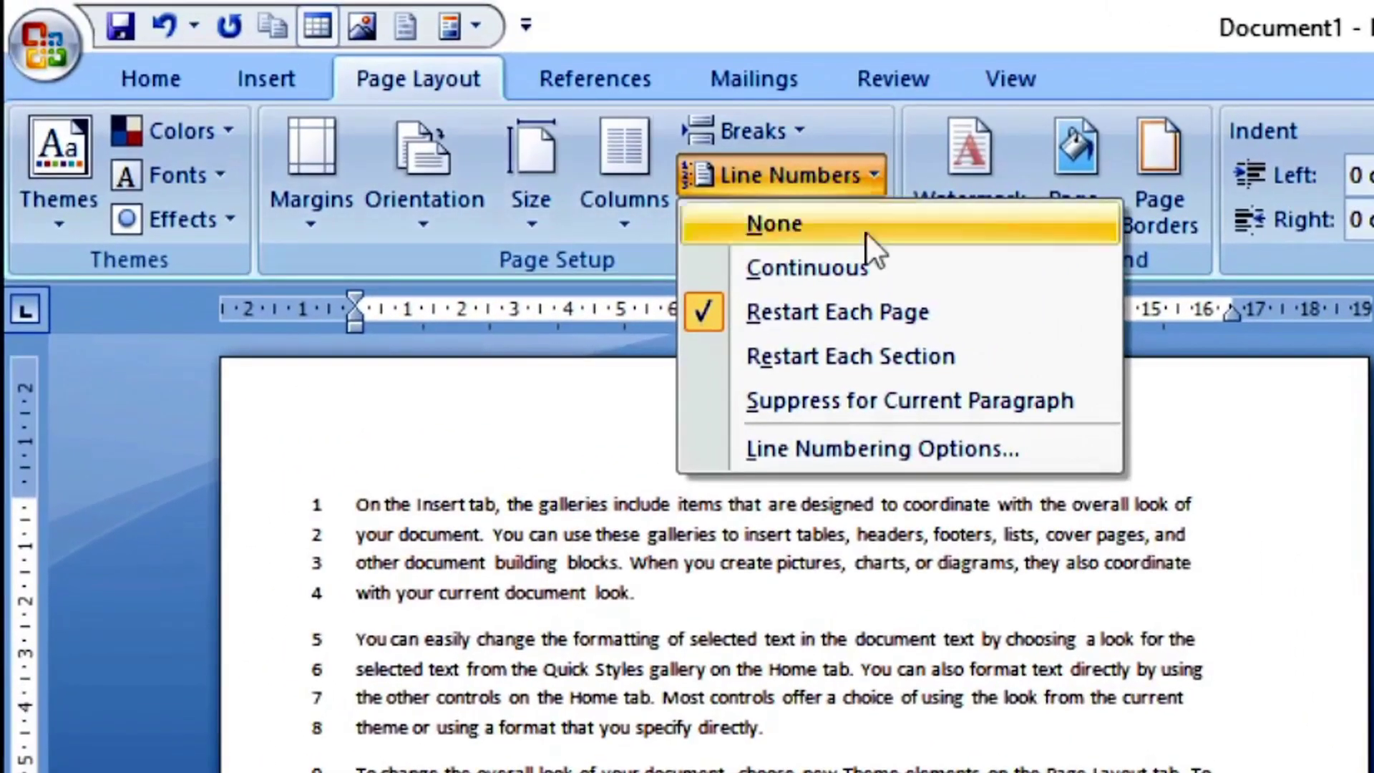
click(867, 358)
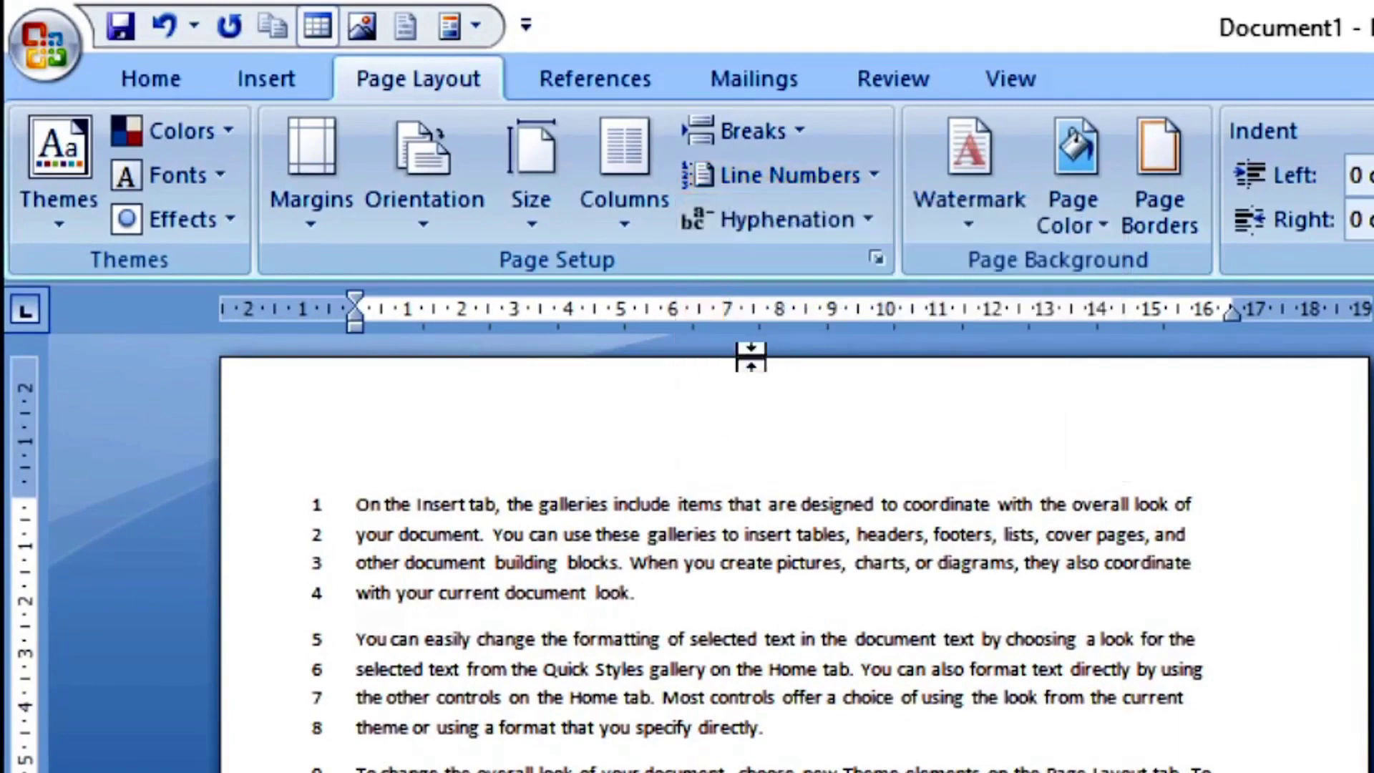
- Review the Breaks options twice without inserting a break, then open the Line Numbers menu
click(769, 135)
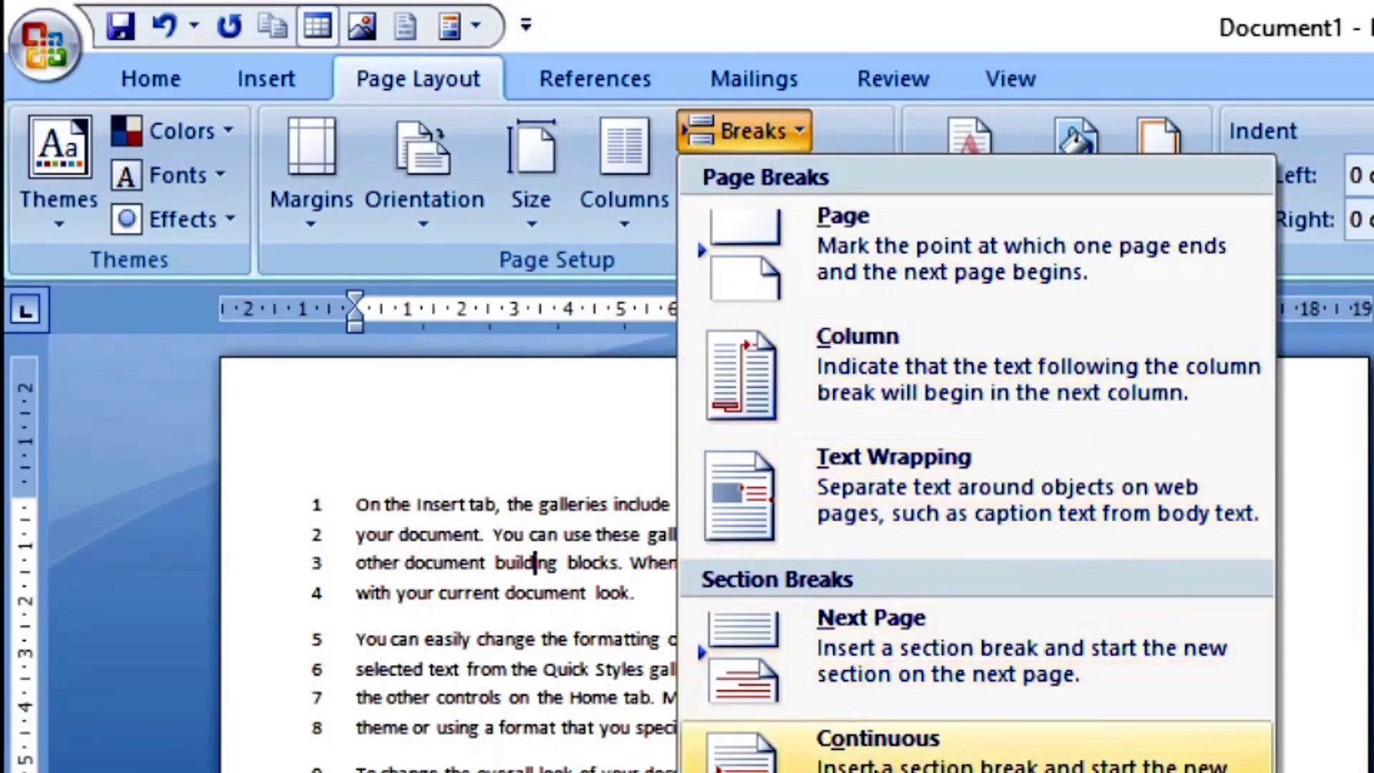
click(586, 725)
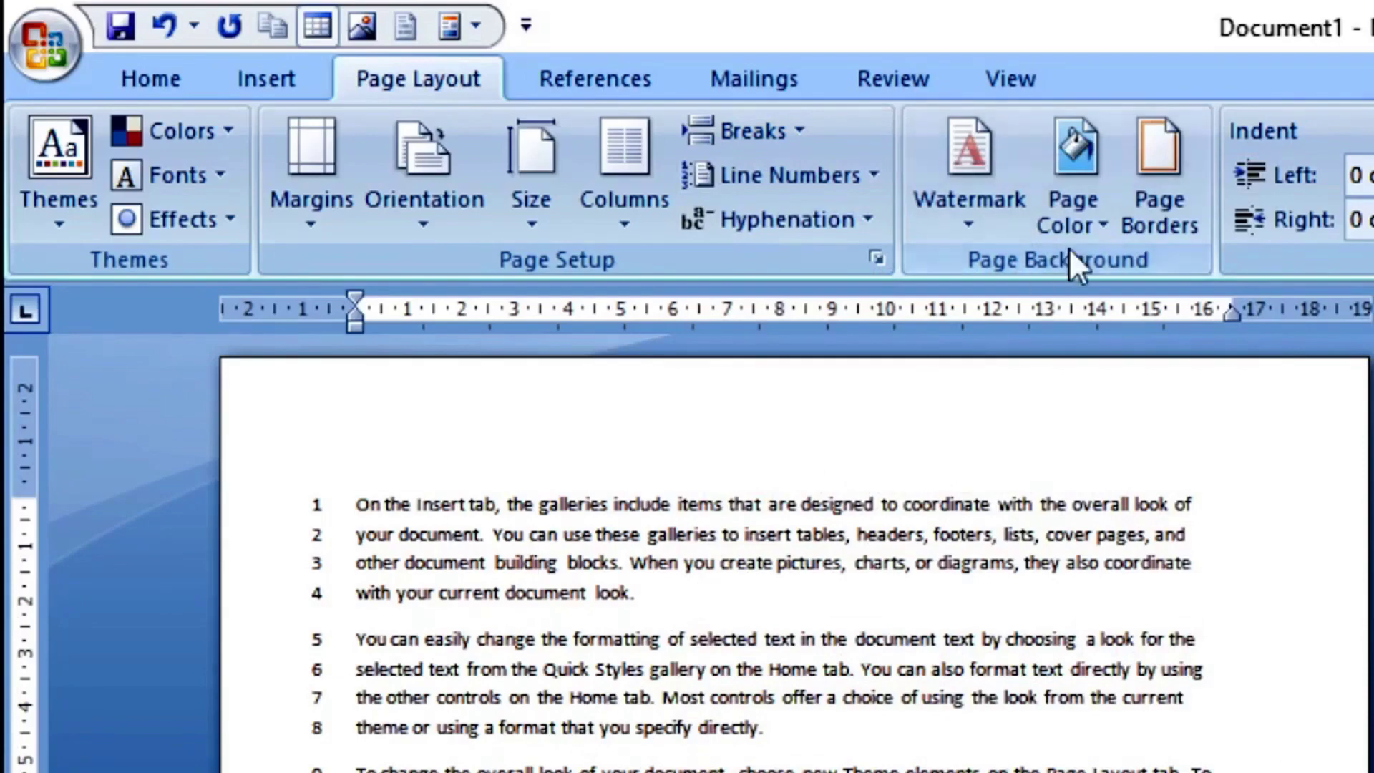
click(773, 134)
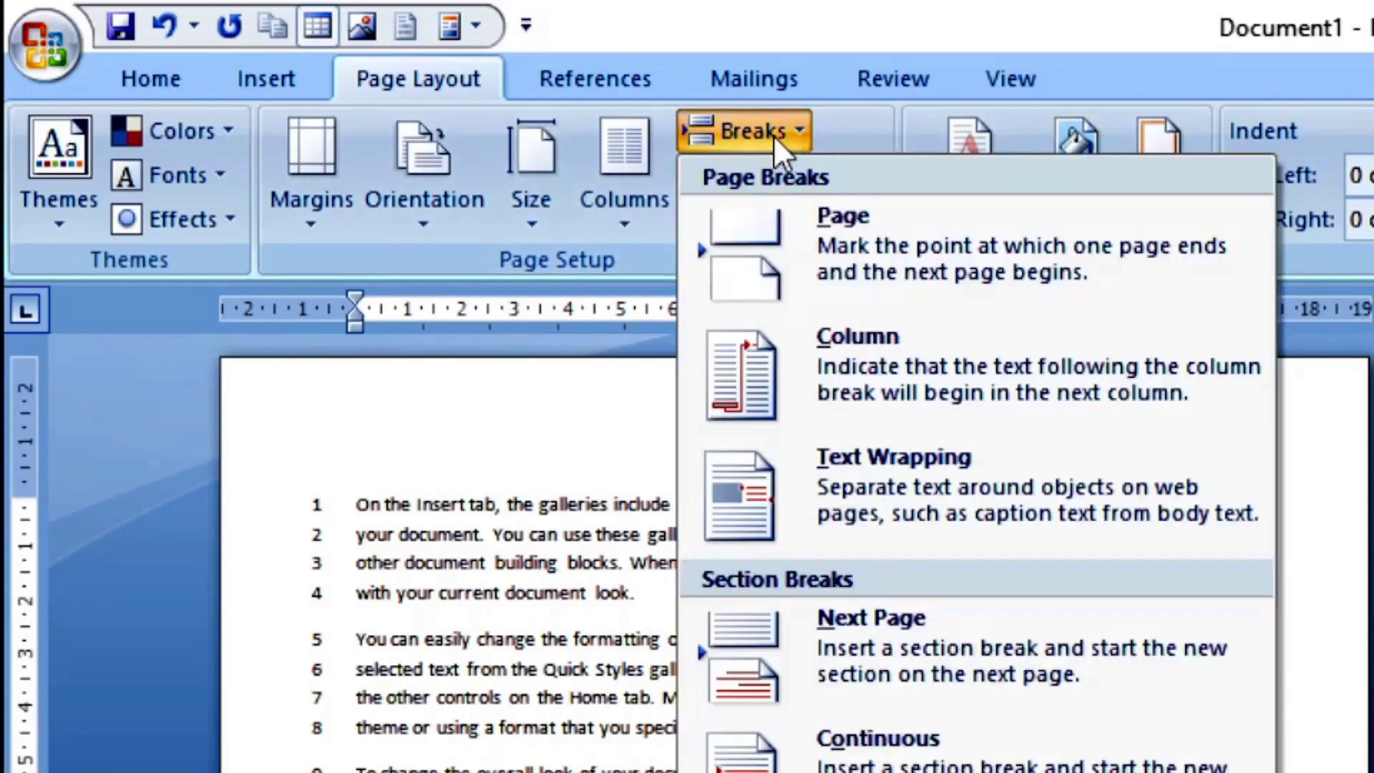
click(773, 134)
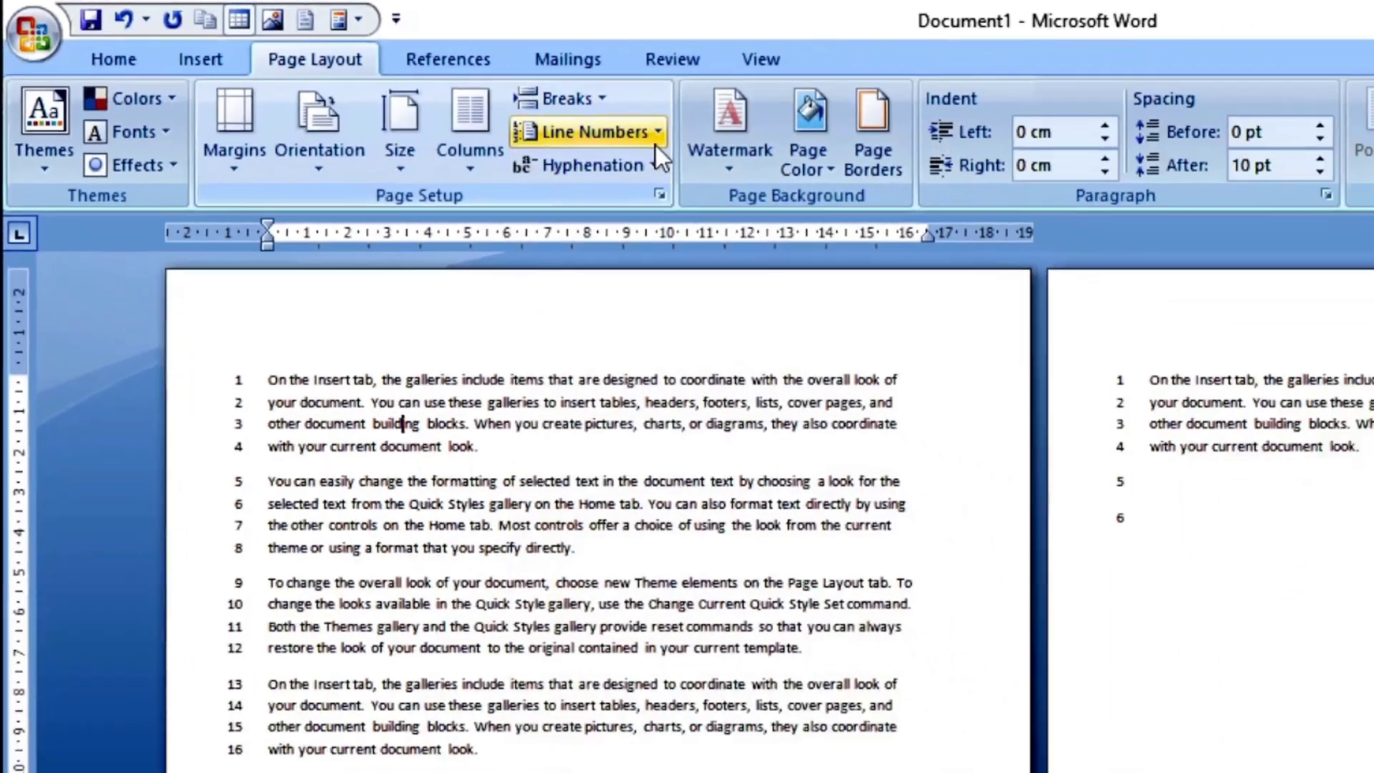
click(655, 136)
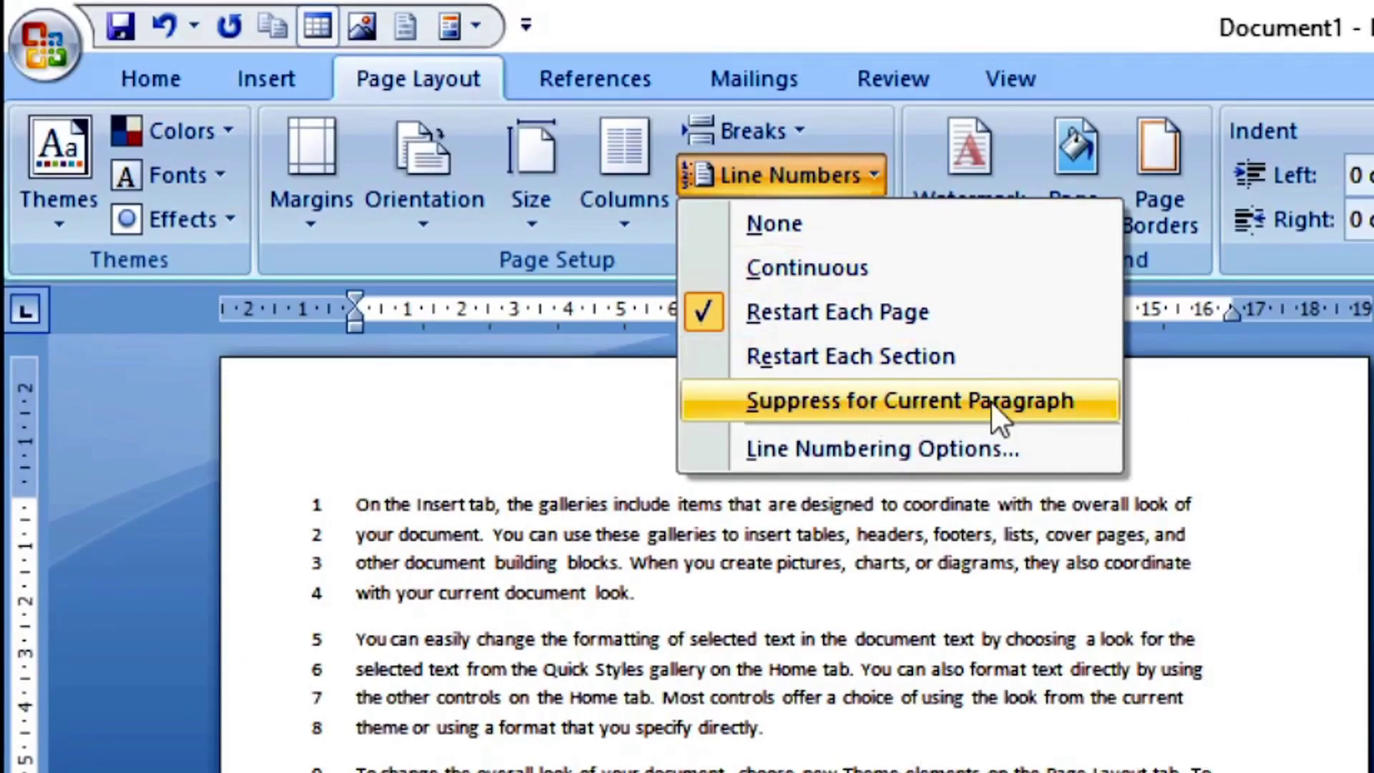
- Set line numbering to None
click(842, 229)
drag(350, 639, 782, 694)
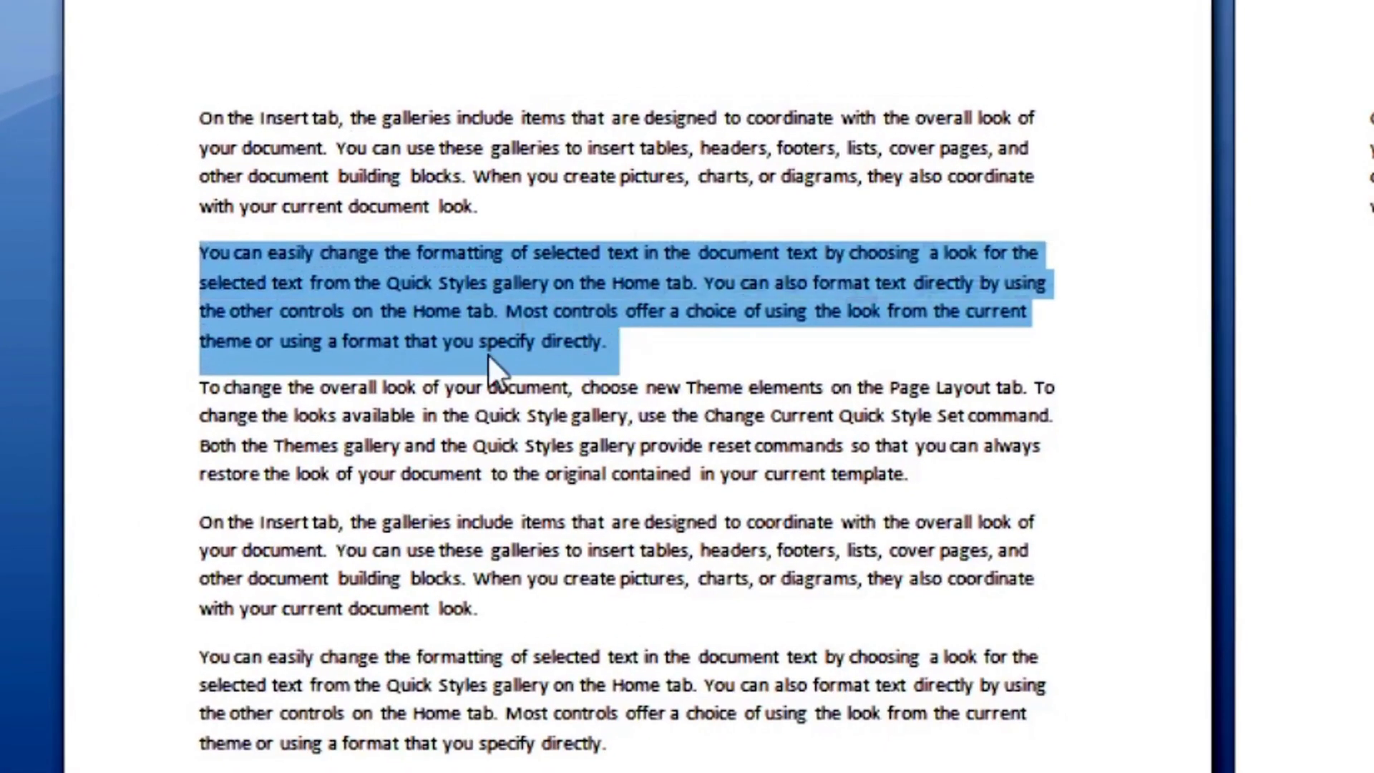
click(487, 353)
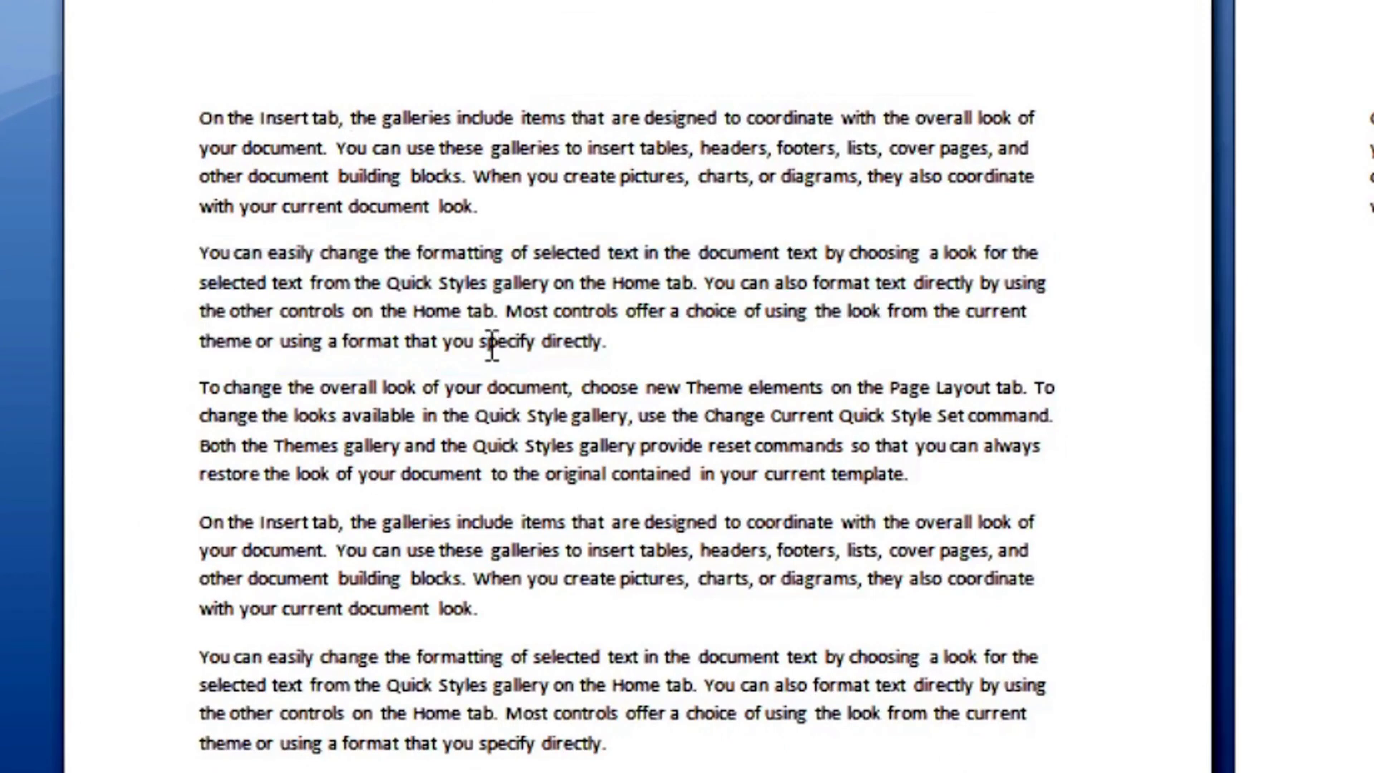
- Suppress line numbering for the second and third paragraphs
mouse_move(197, 252)
mouse_down()
mouse_move(657, 451)
mouse_move(923, 478)
mouse_up()
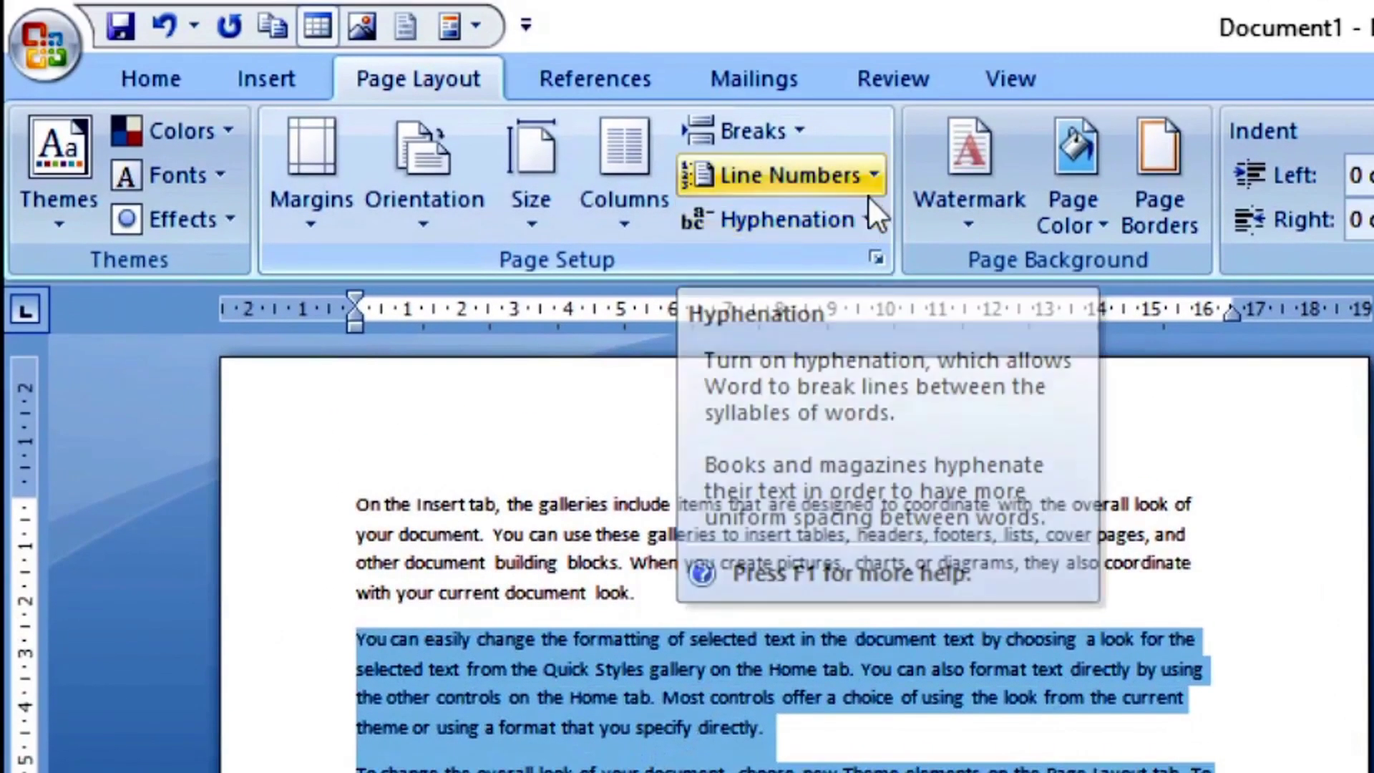
click(854, 185)
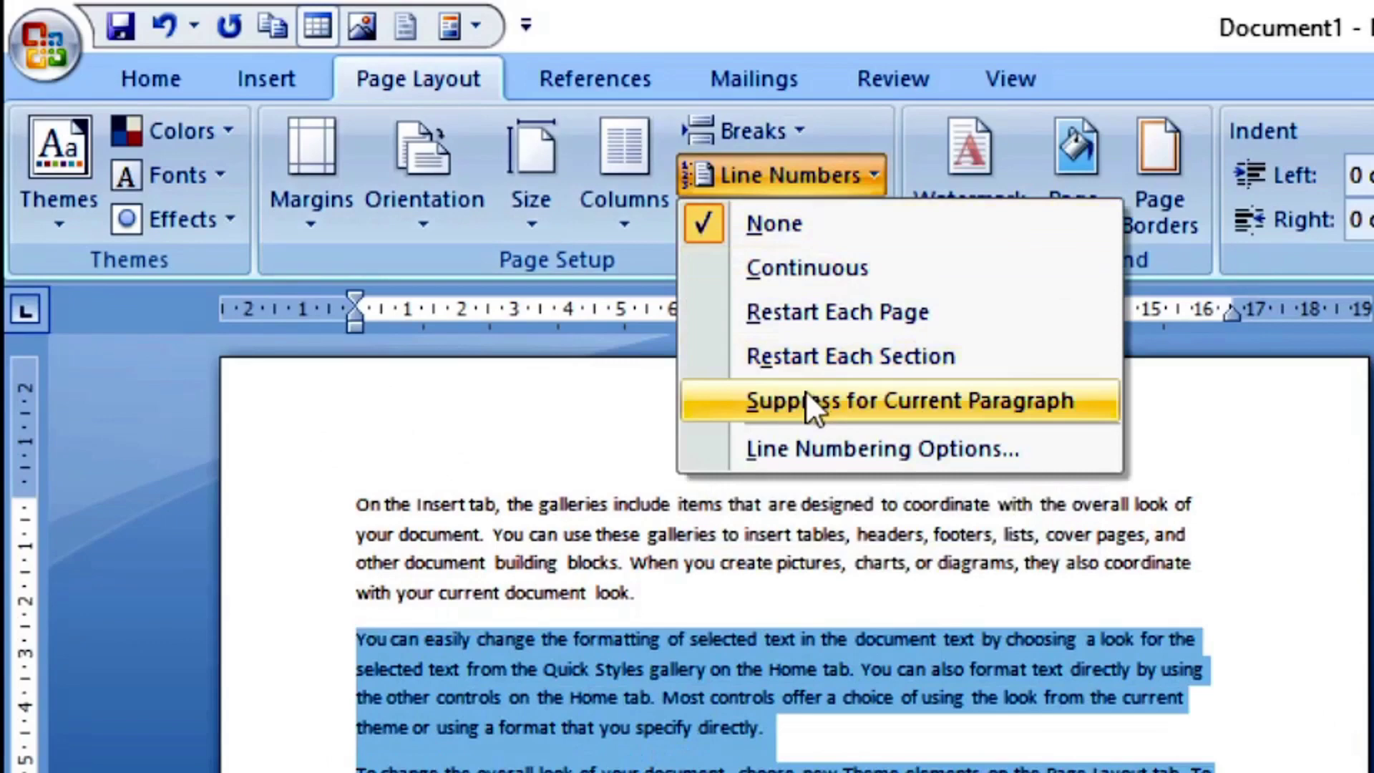
click(930, 412)
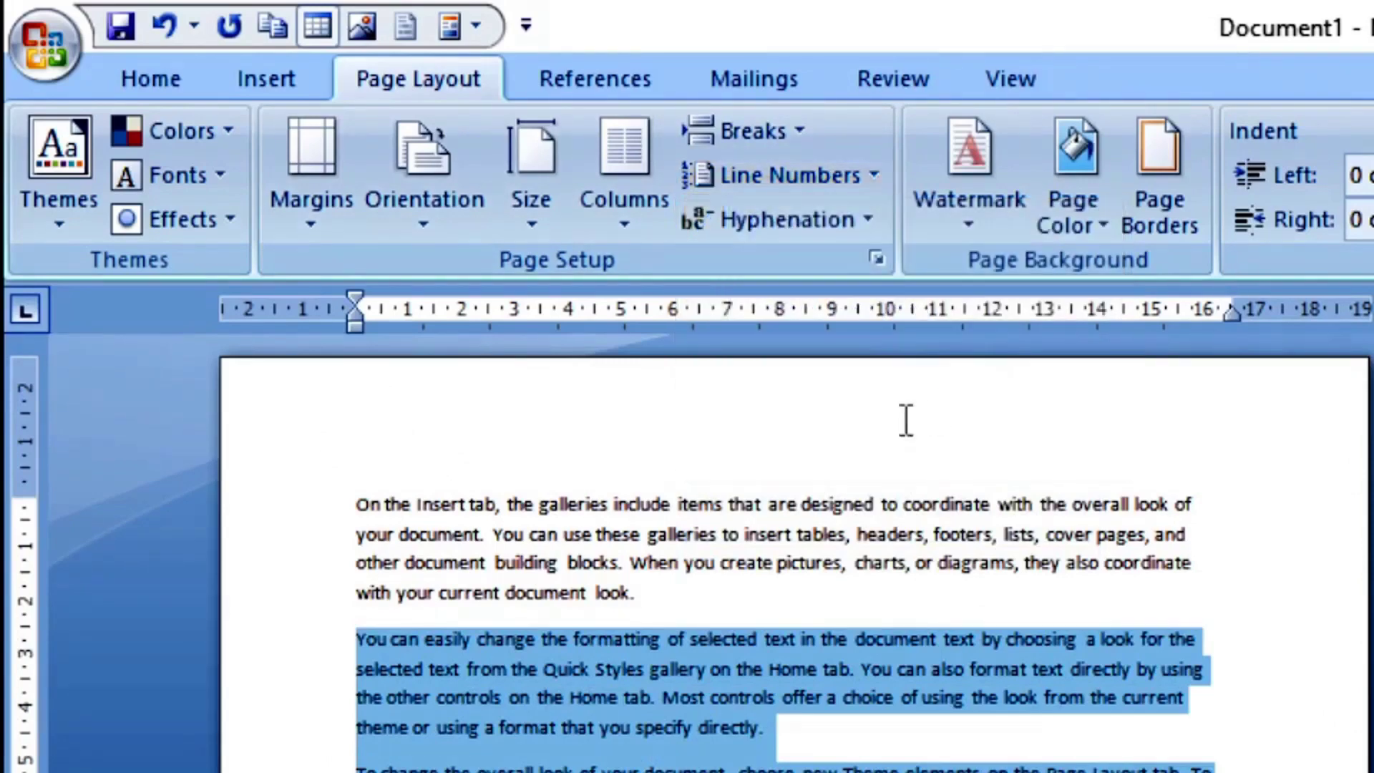
- Deselect the paragraphs and set line numbering back to Continuous
click(596, 562)
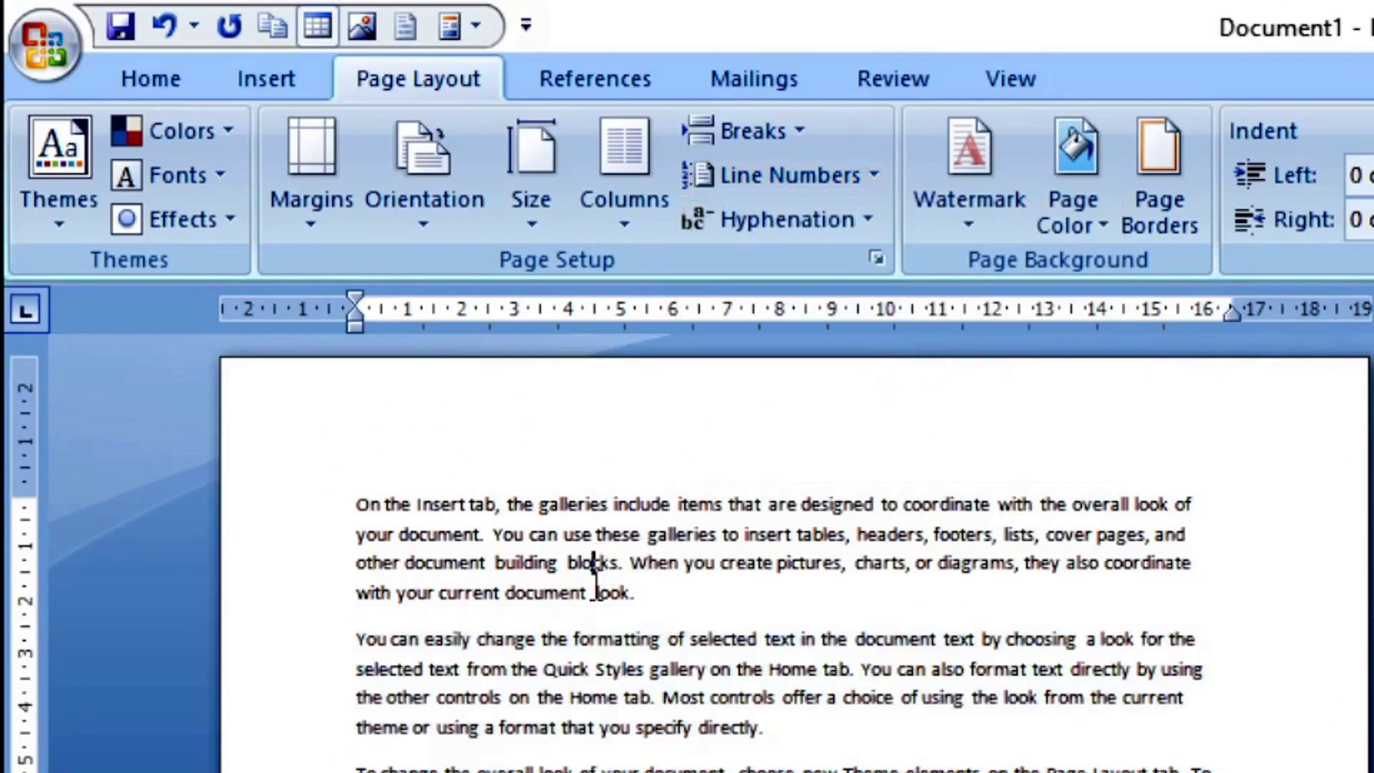
click(844, 172)
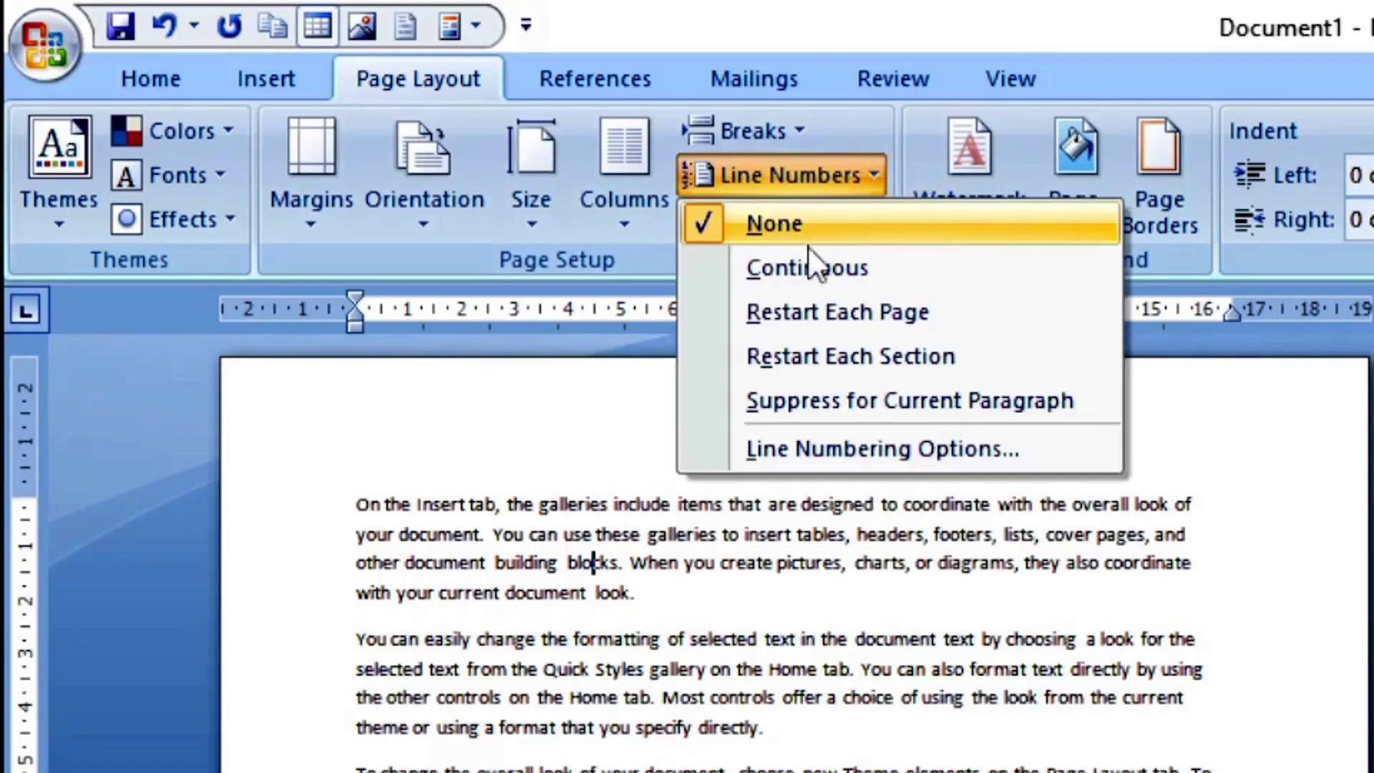
click(793, 279)
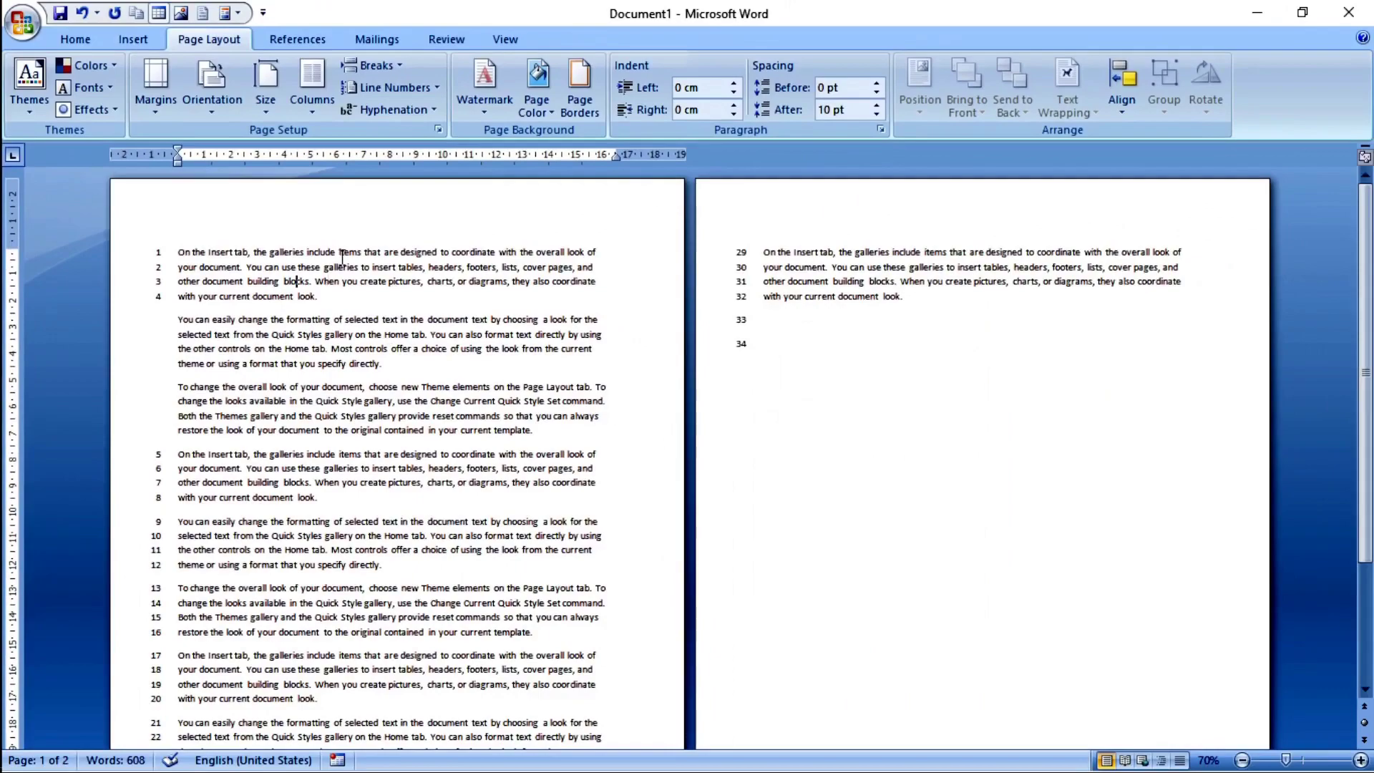
- In Page Setup's Layout tab, keep section start New page and direction Left-to-right
click(422, 89)
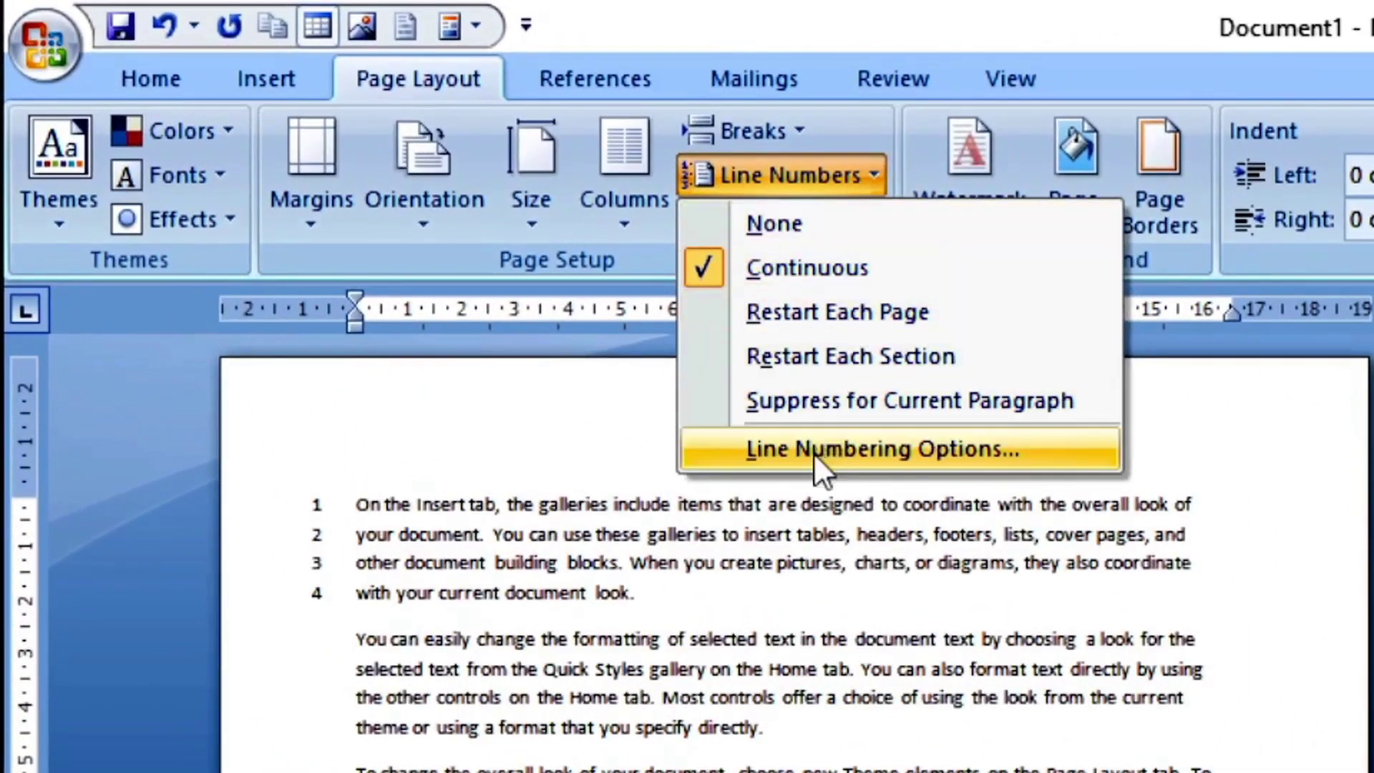
click(809, 449)
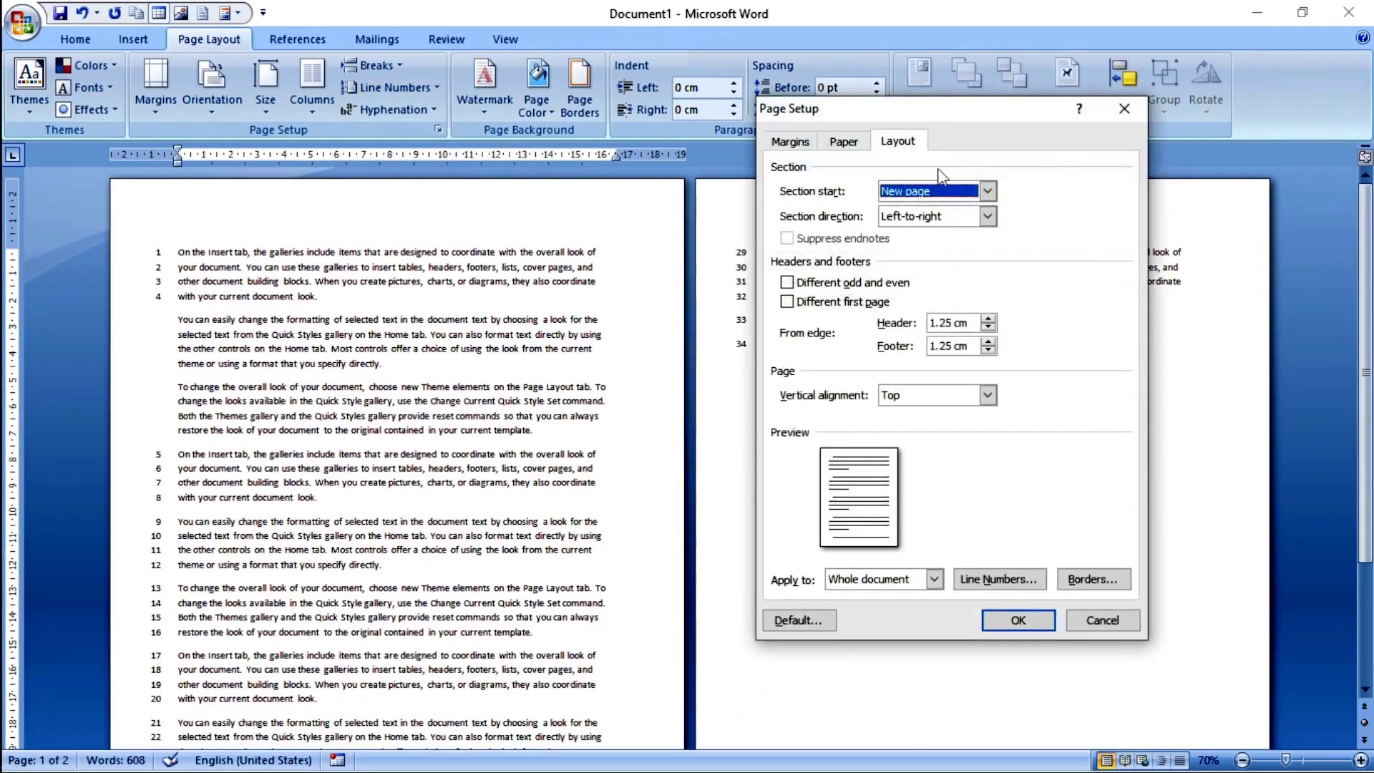
click(958, 192)
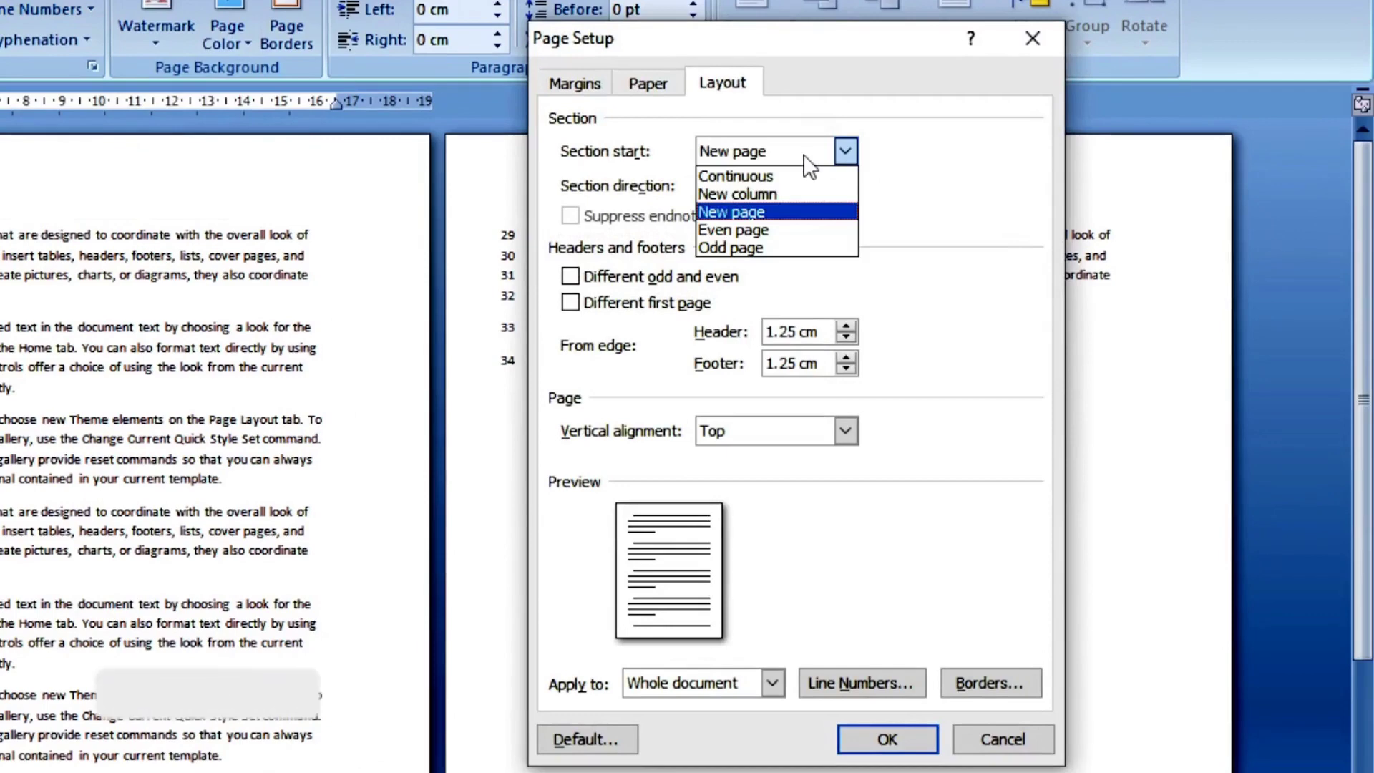
click(804, 154)
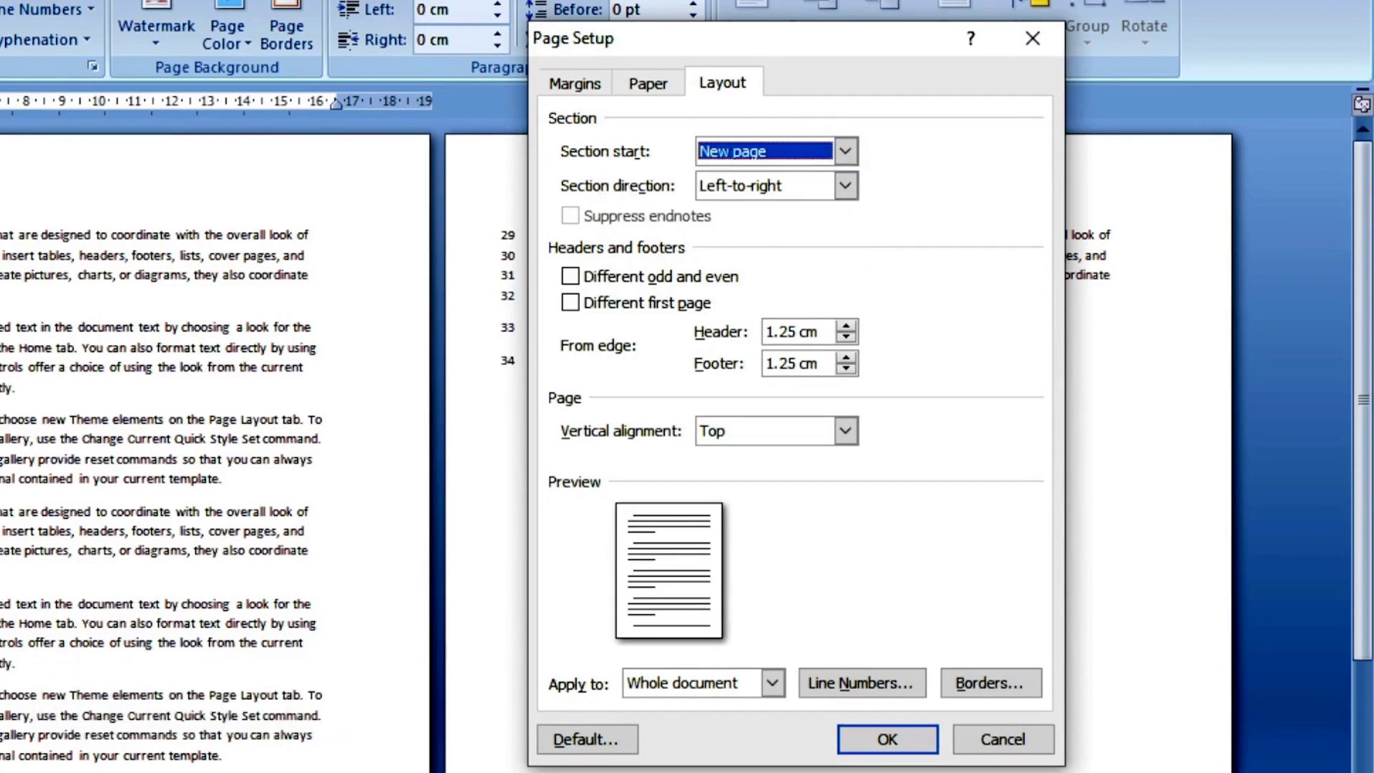
click(845, 185)
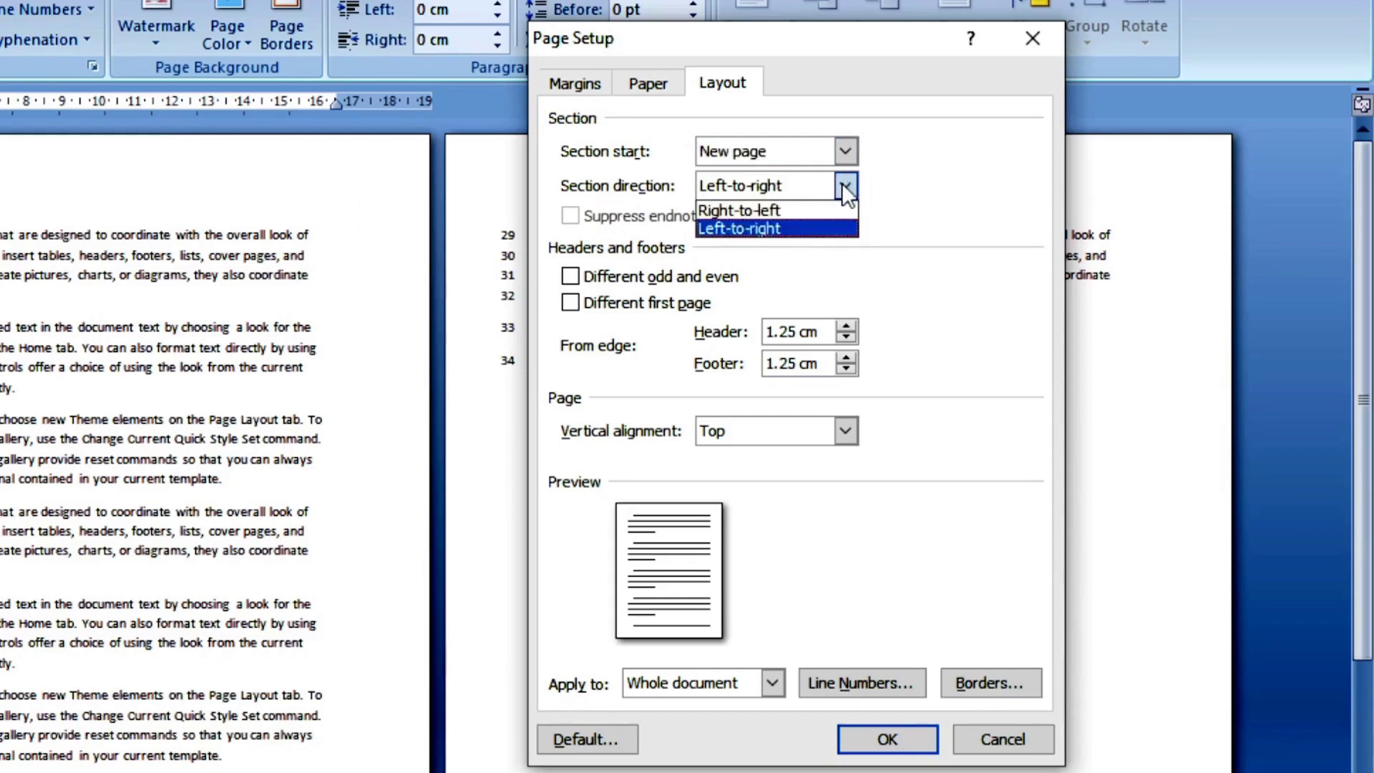
click(802, 229)
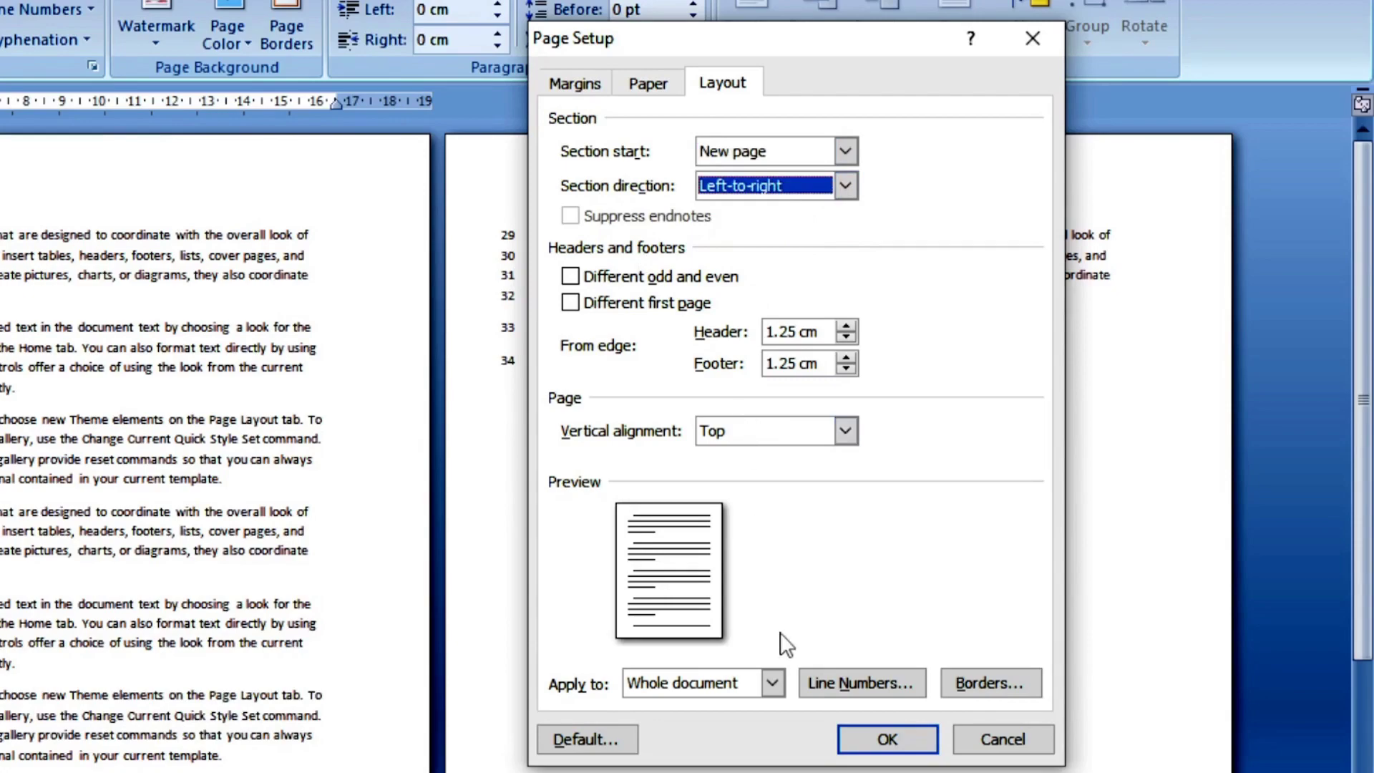
- Raise the line numbering Start at value and confirm the settings
click(856, 681)
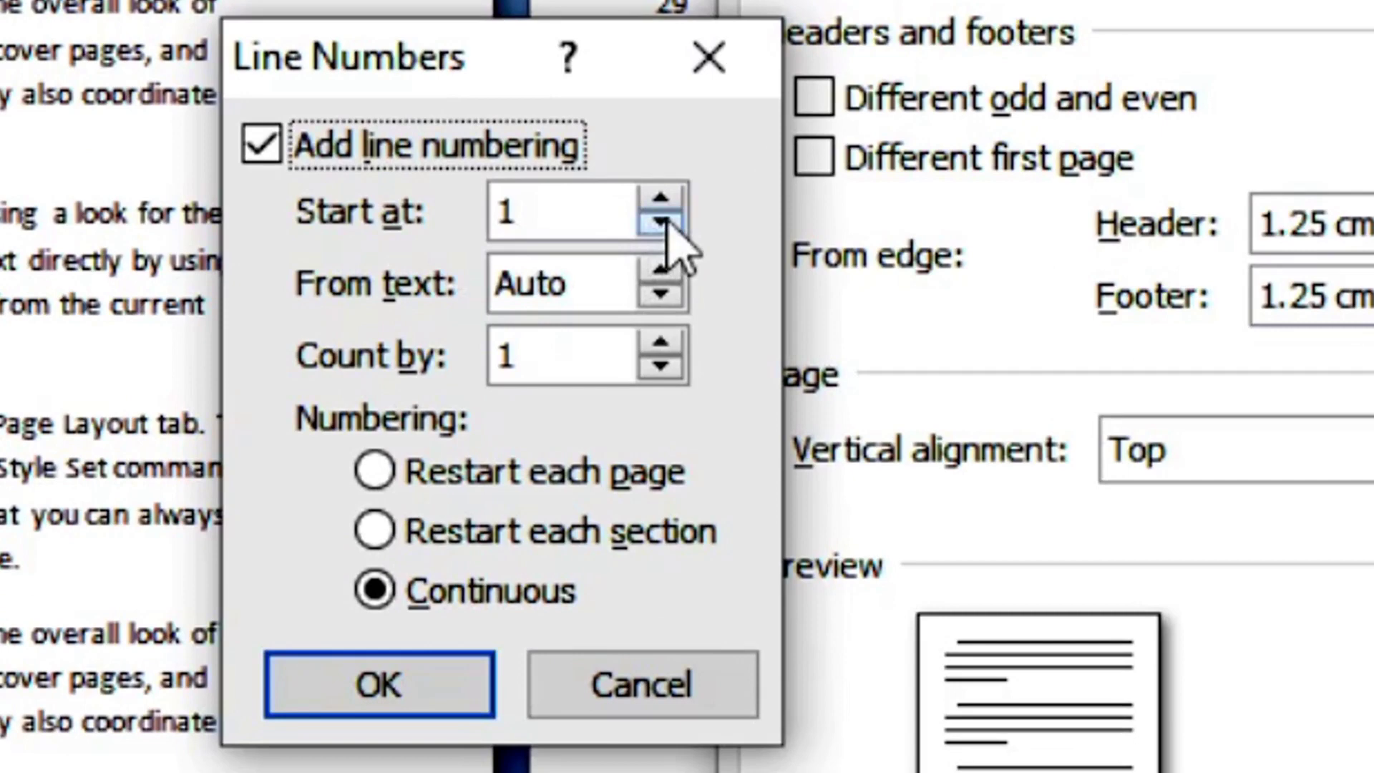
double_click(677, 199)
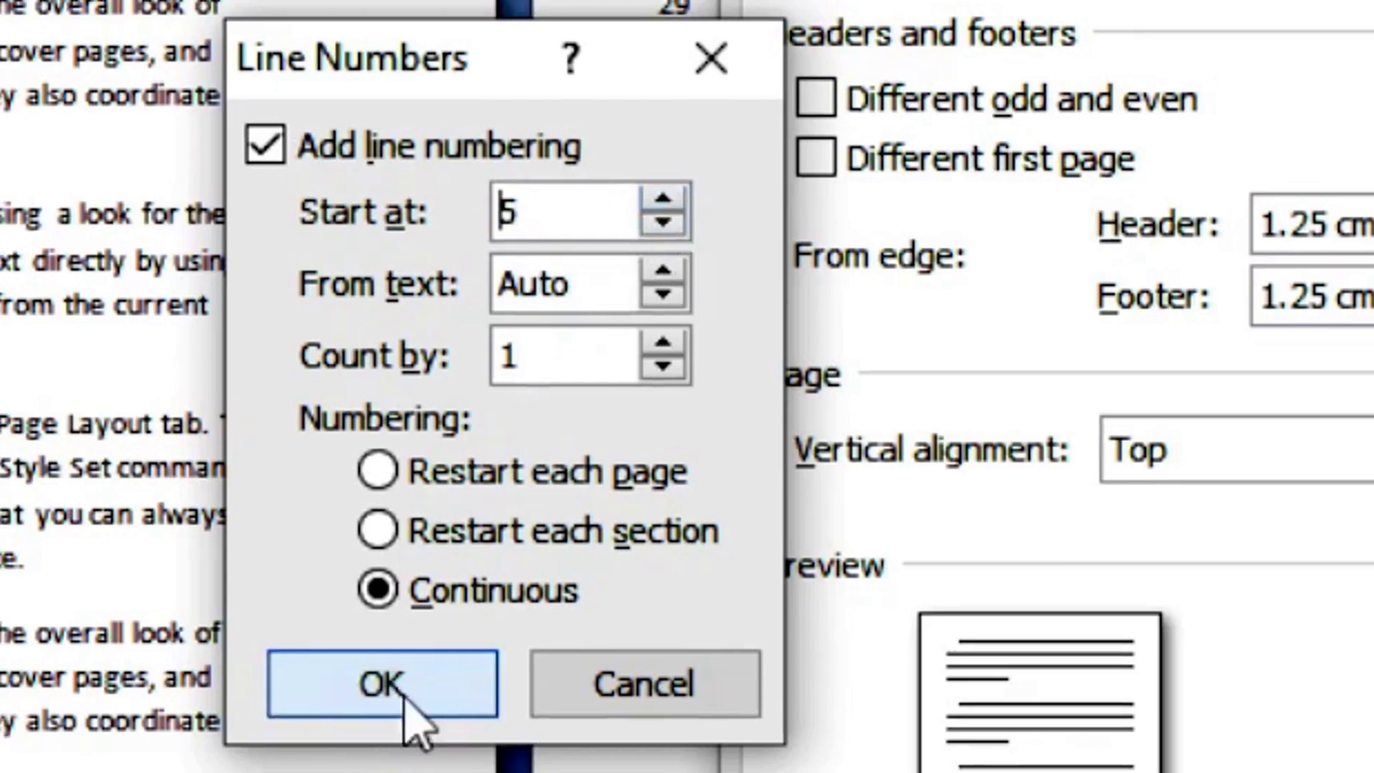
click(413, 708)
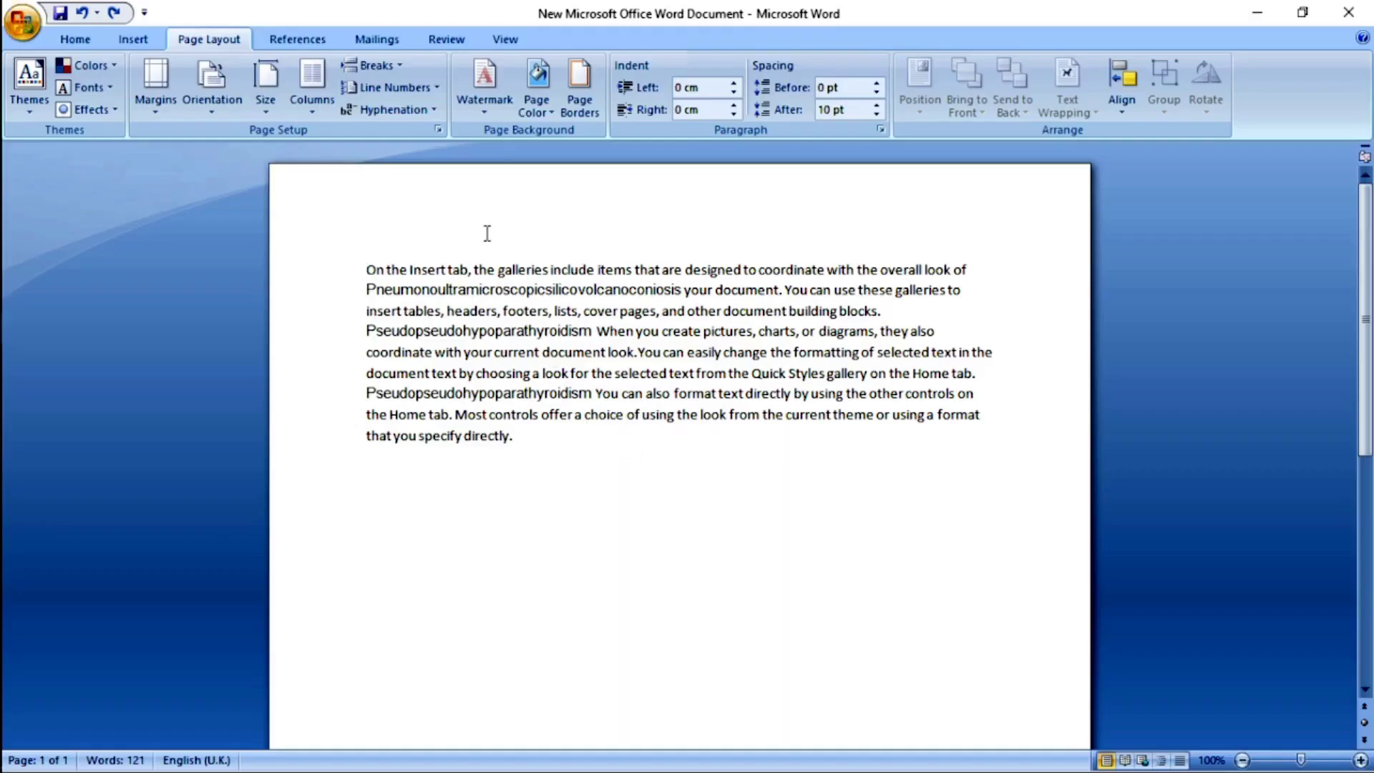
click(422, 113)
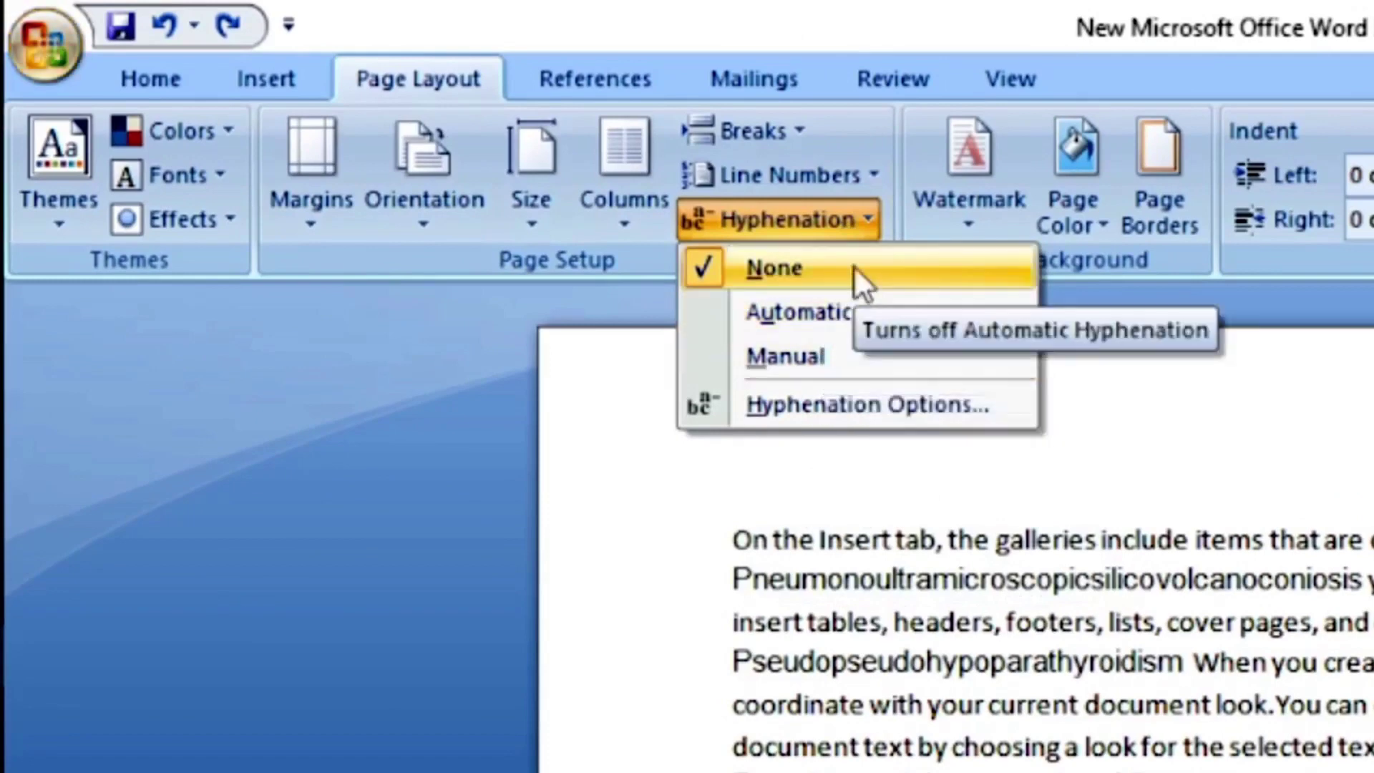
click(1284, 573)
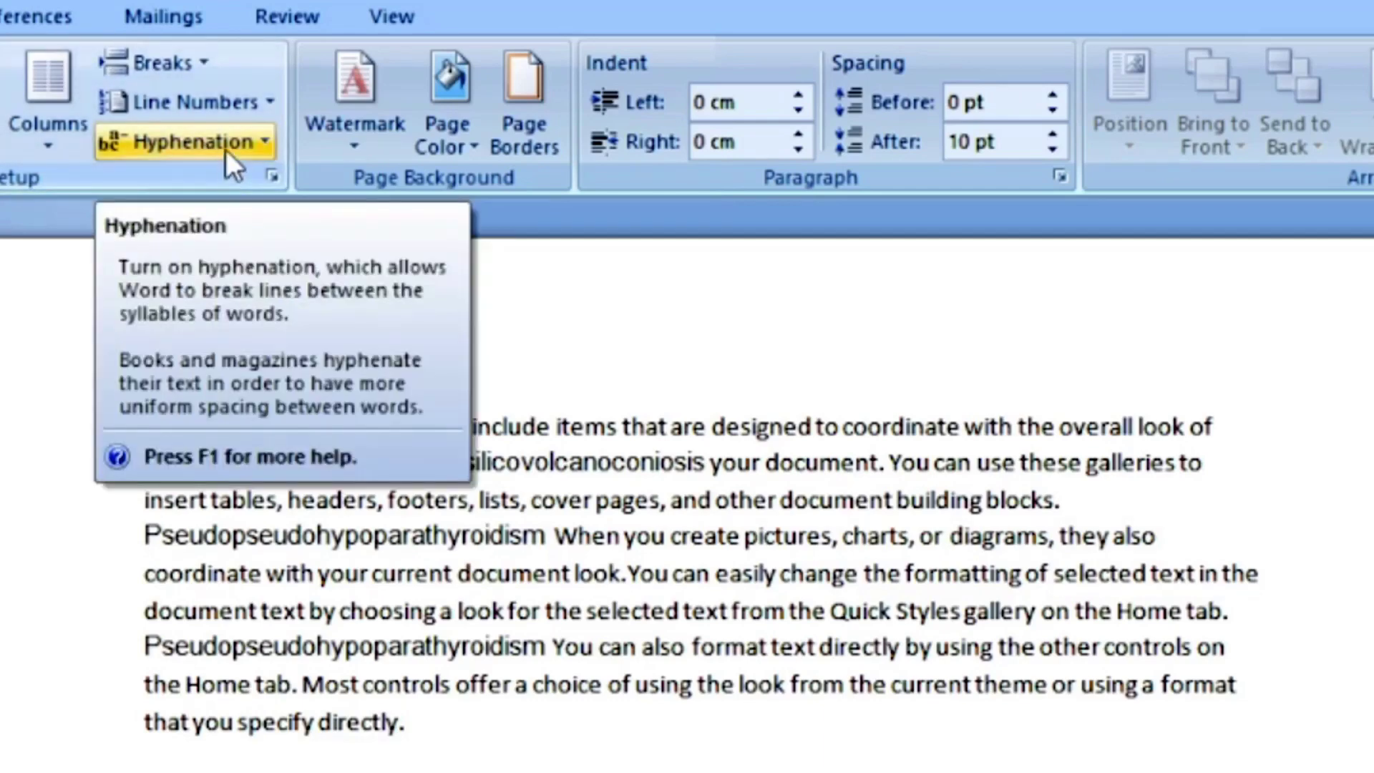
- Set hyphenation to Automatic for the whole document
click(228, 148)
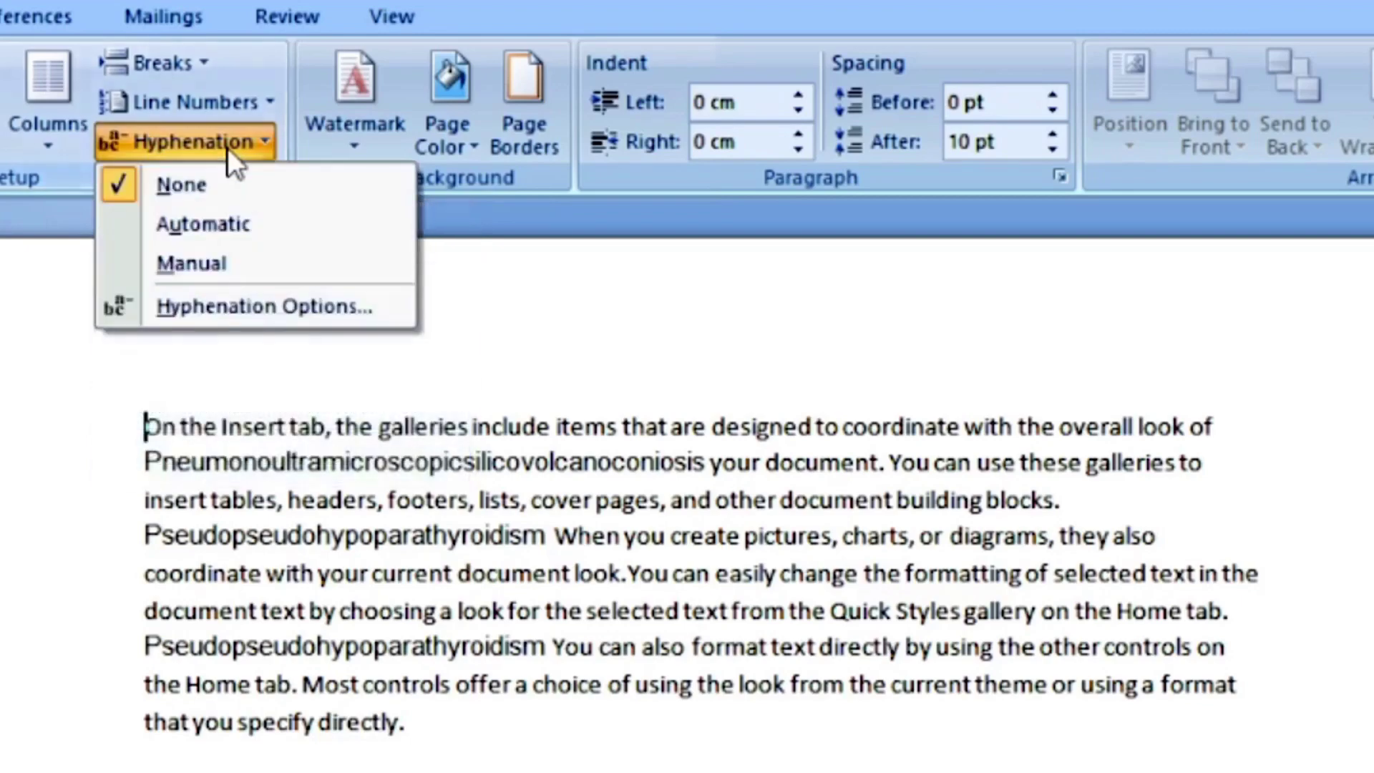
click(226, 226)
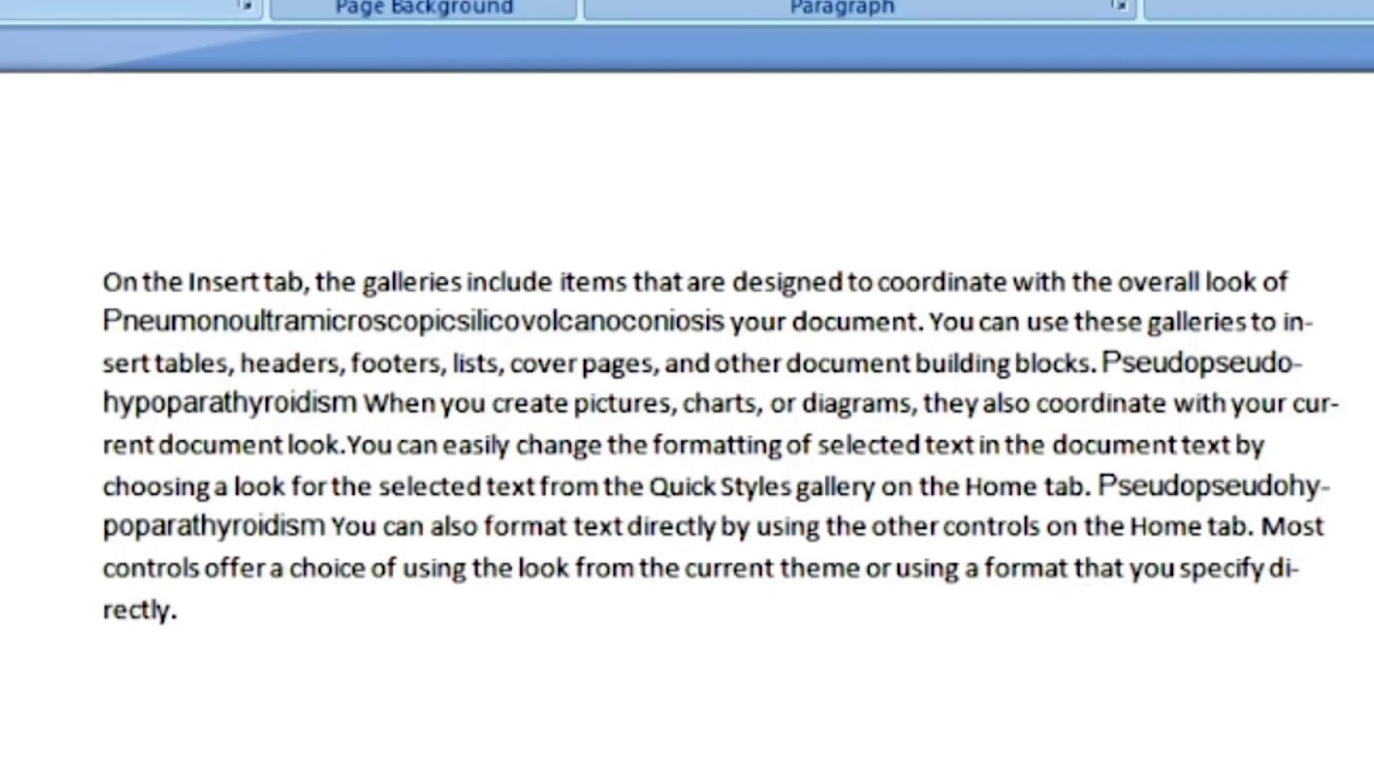
- Turn hyphenation off, then start Manual hyphenation
click(232, 23)
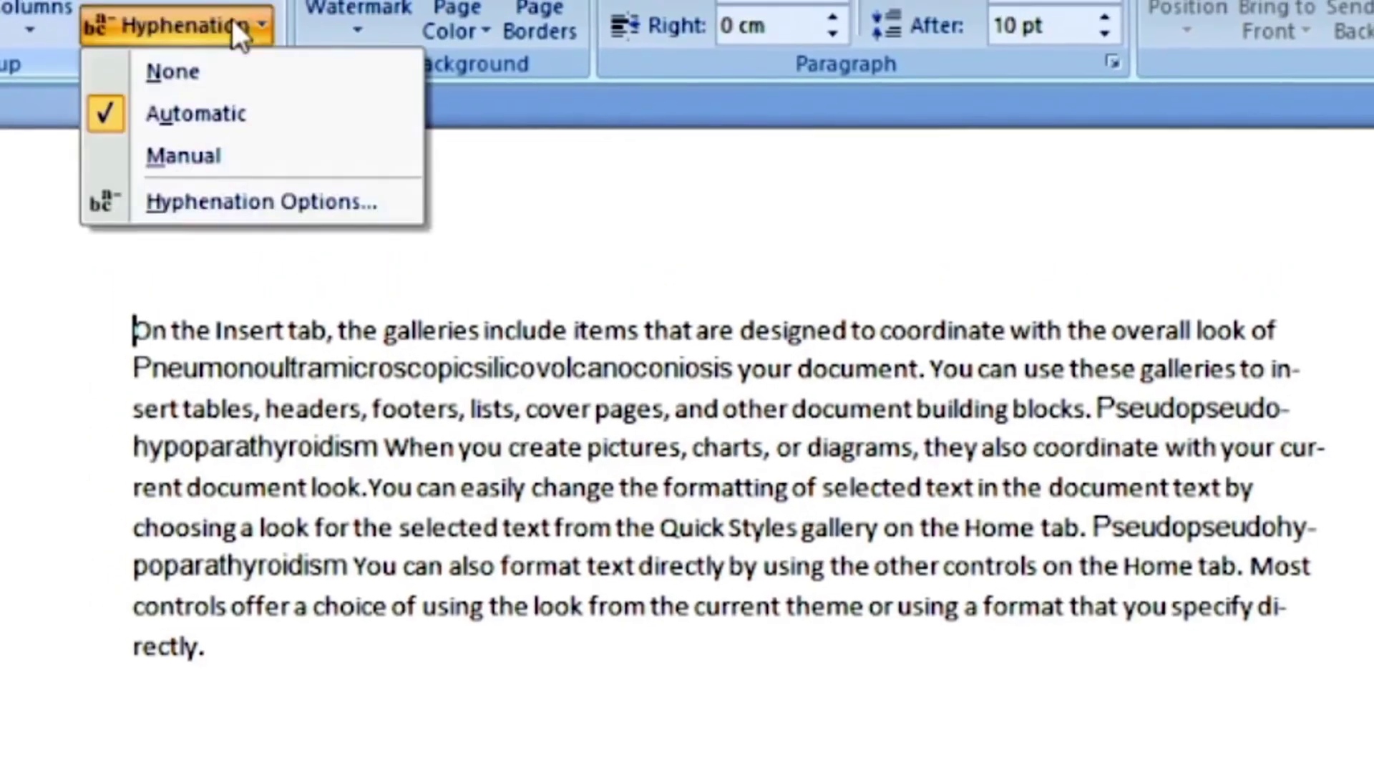
click(183, 76)
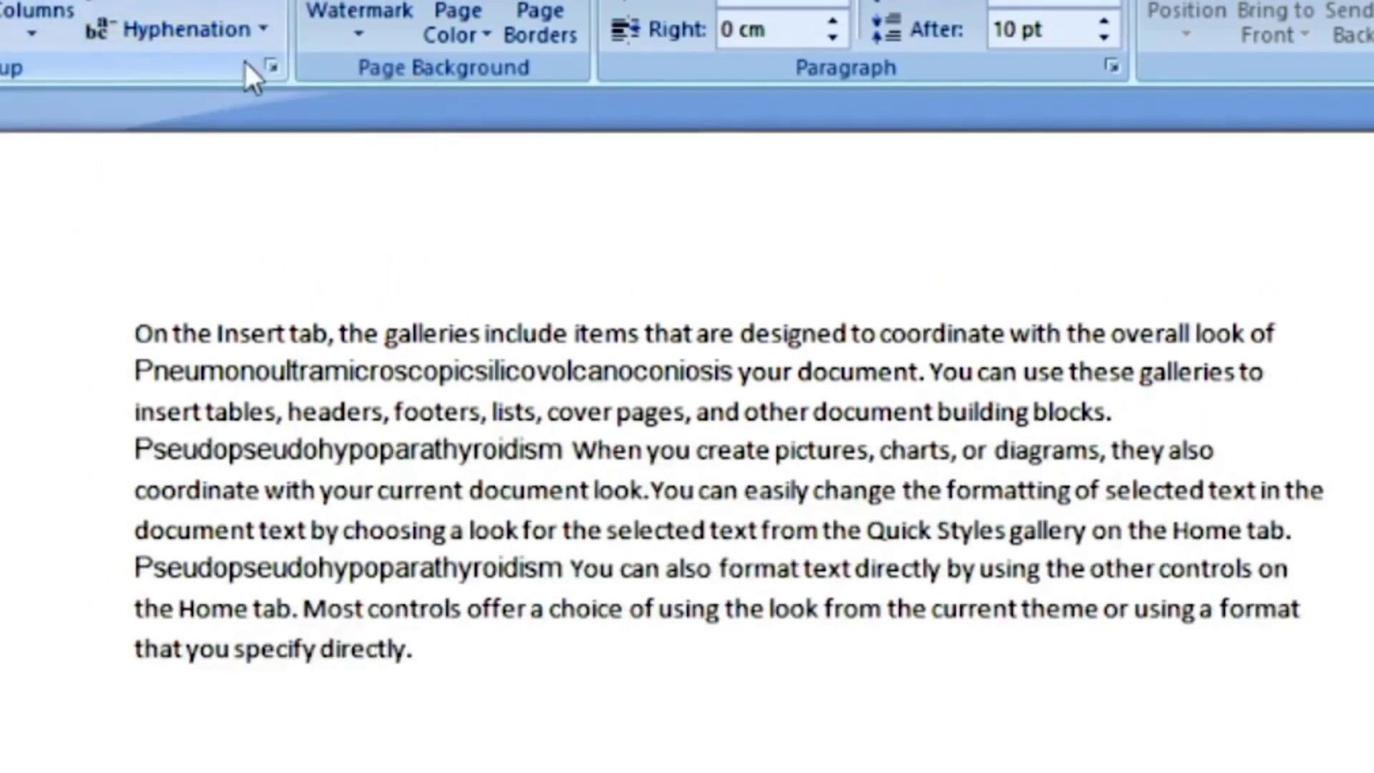
click(249, 30)
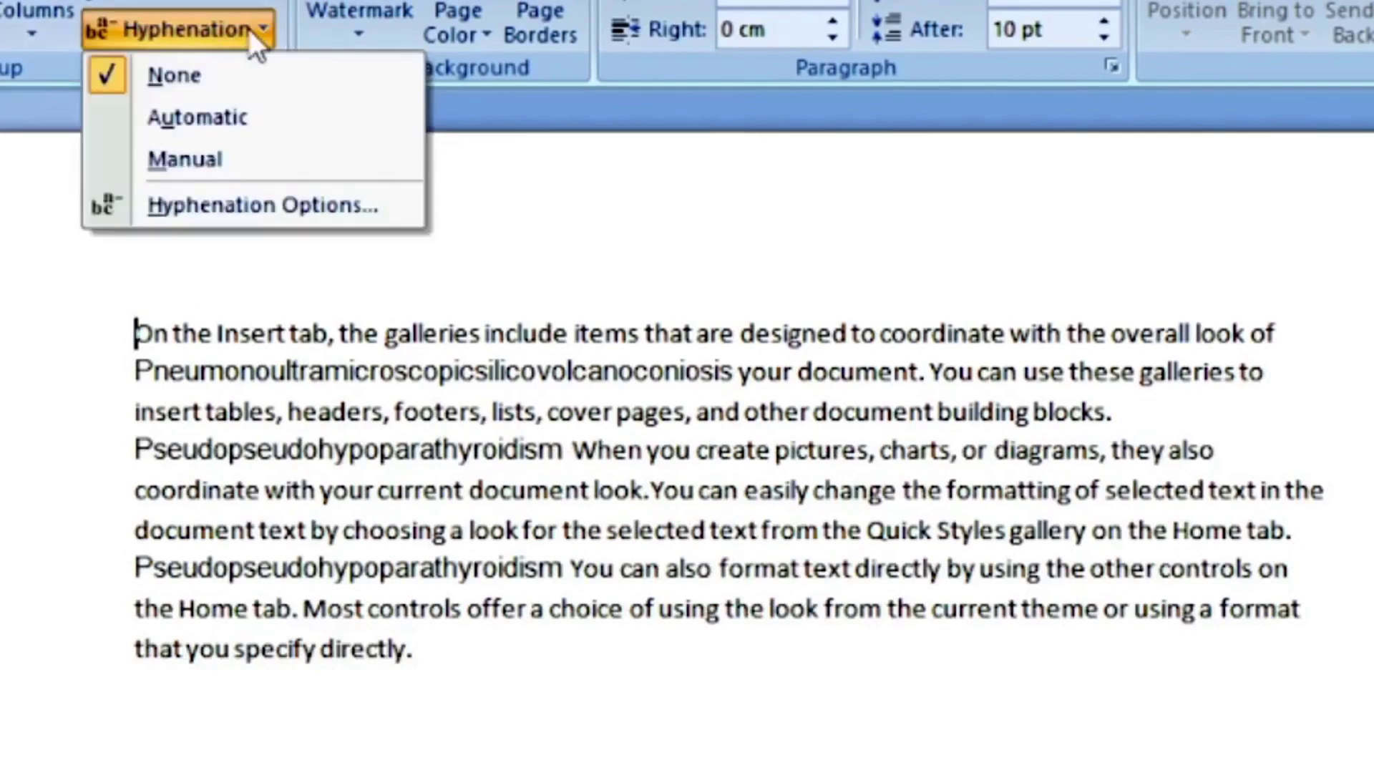
click(226, 156)
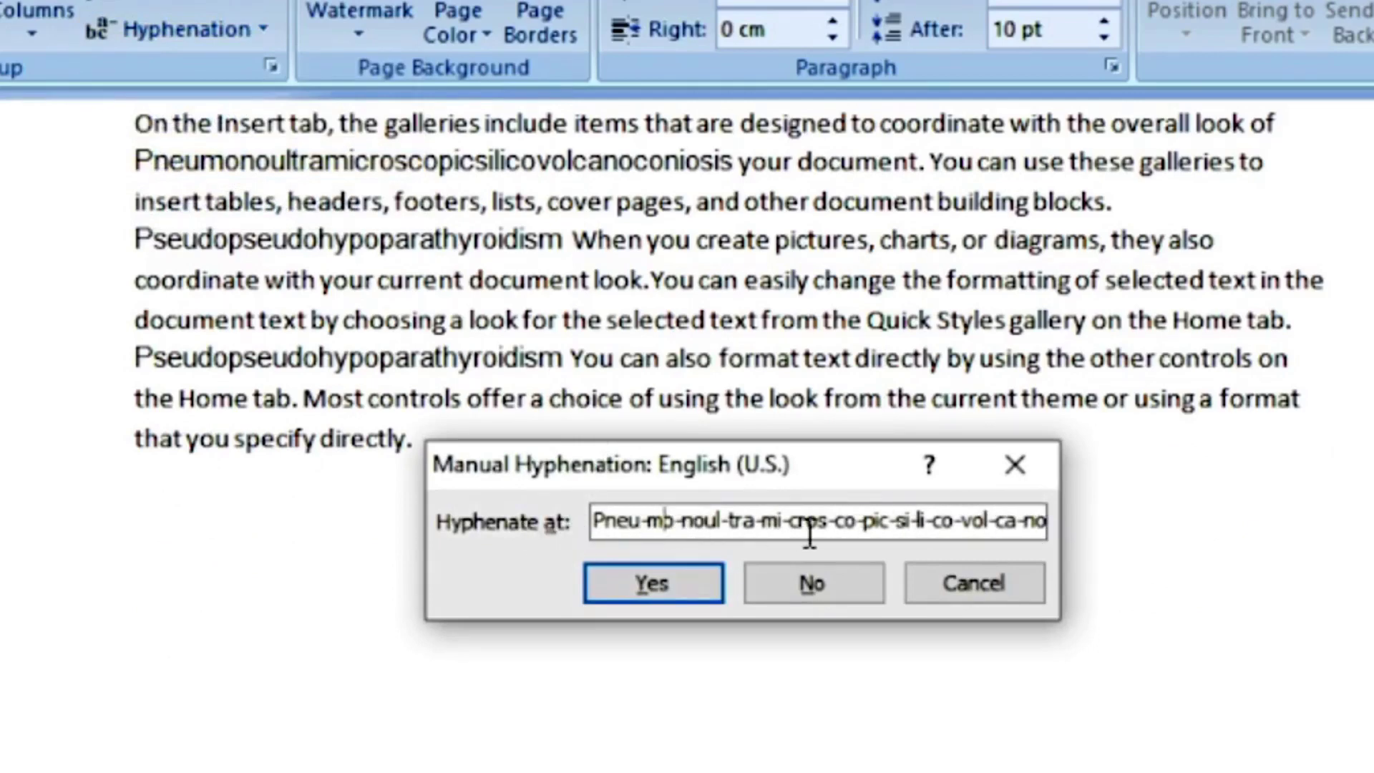
- Accept breaks for coordi-nate, docu-ment and the medical words, leaving insert unhyphenated
click(661, 577)
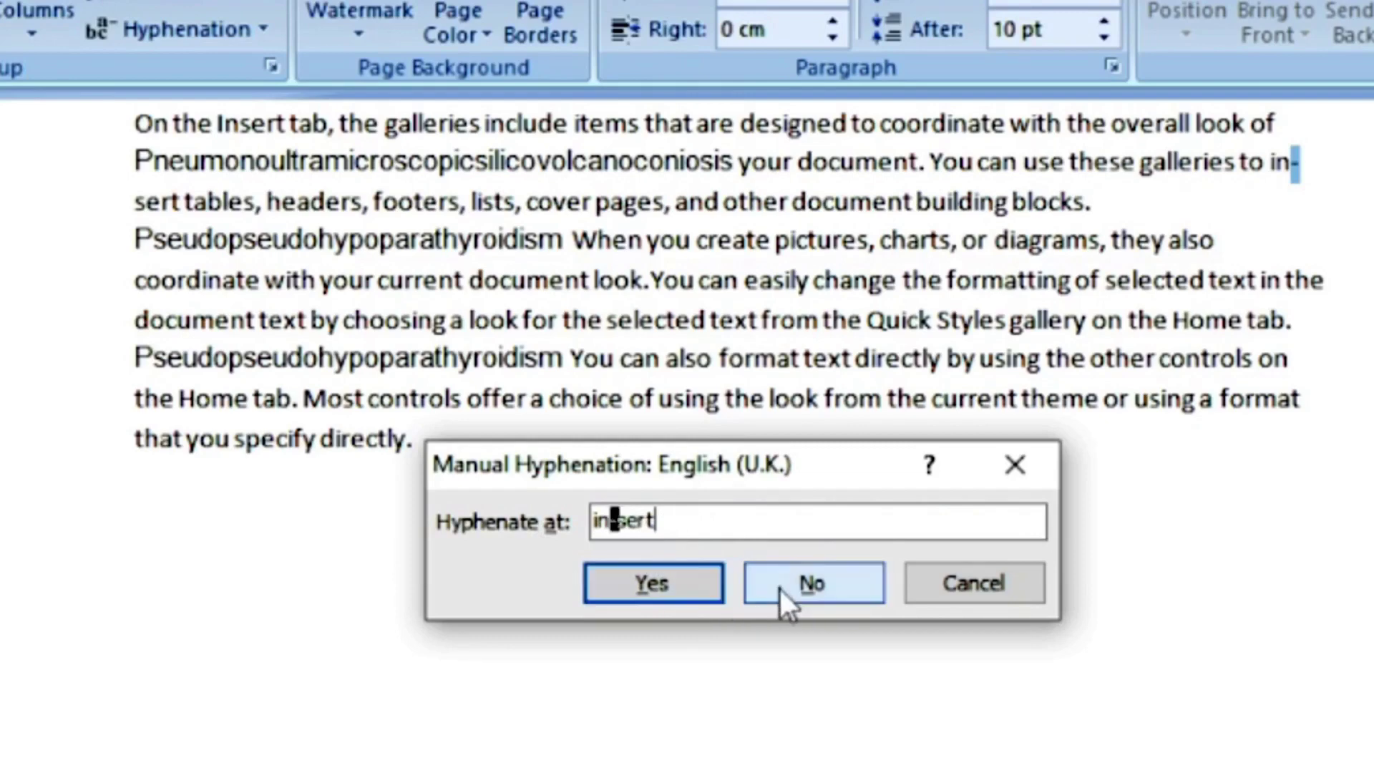
click(808, 583)
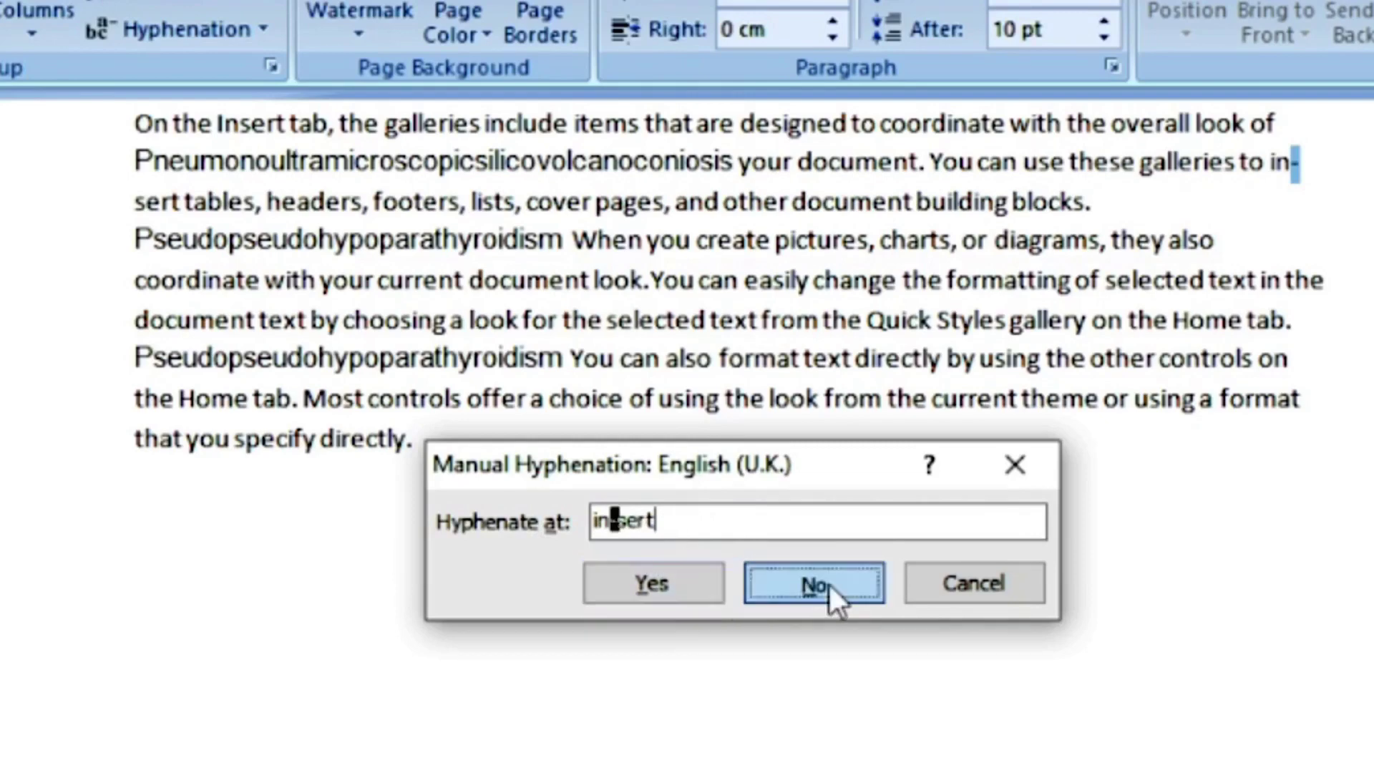
click(664, 586)
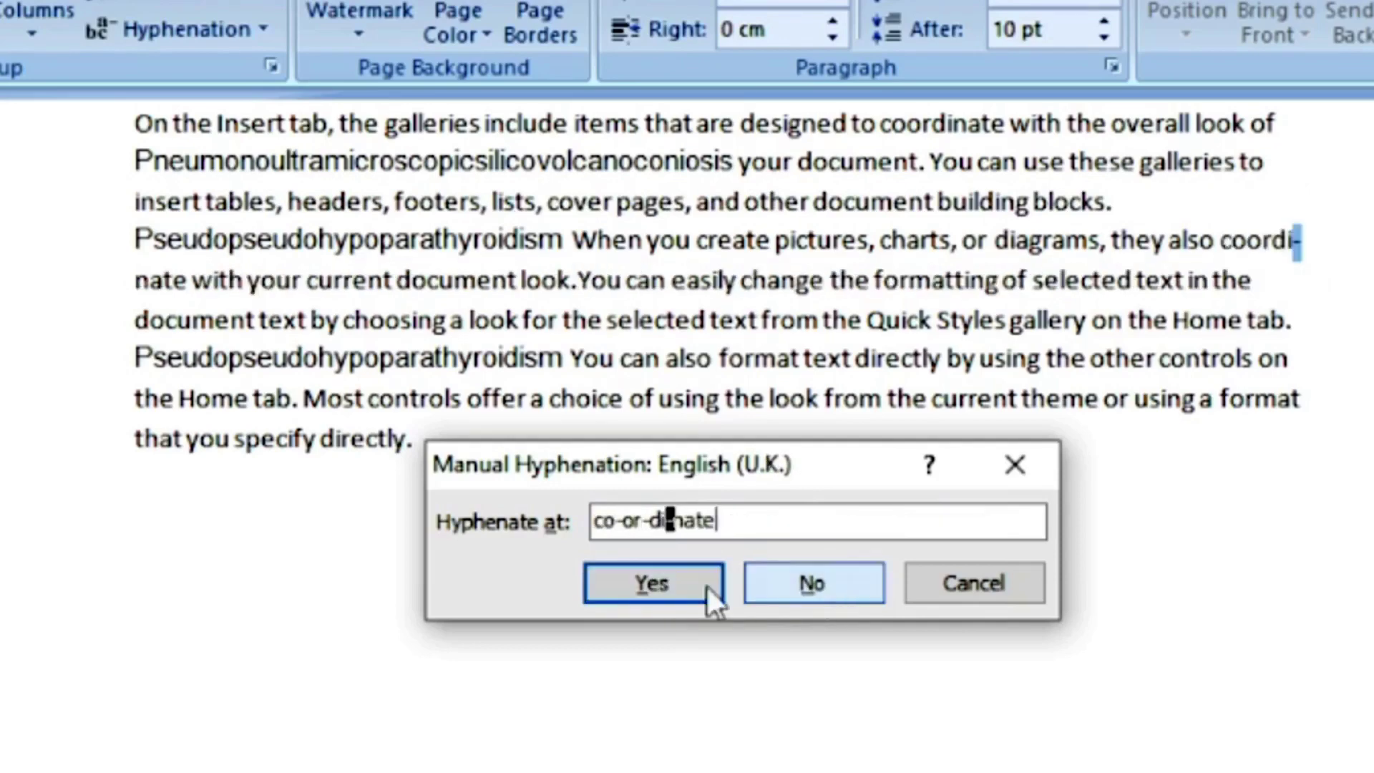
click(687, 584)
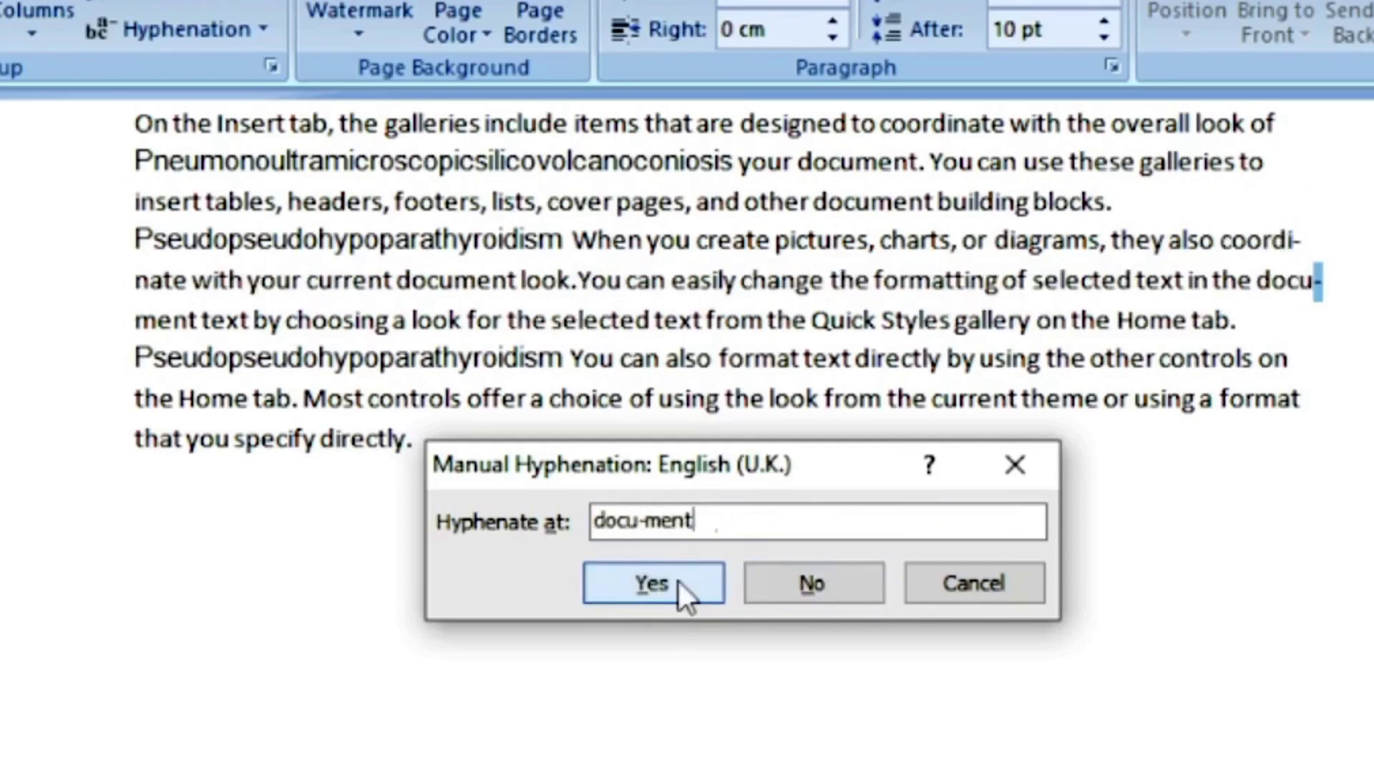
click(677, 581)
click(648, 580)
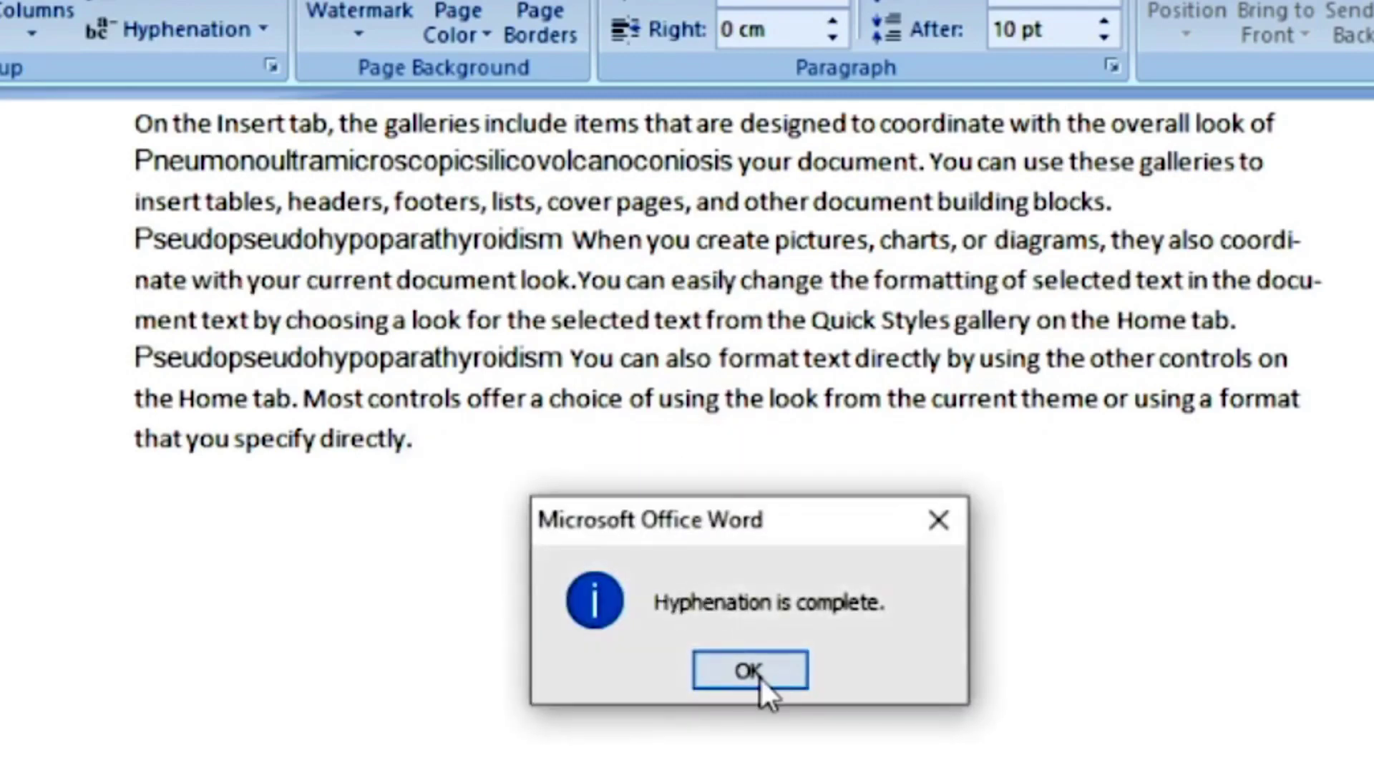
click(759, 675)
scroll(797, 555, up, 1)
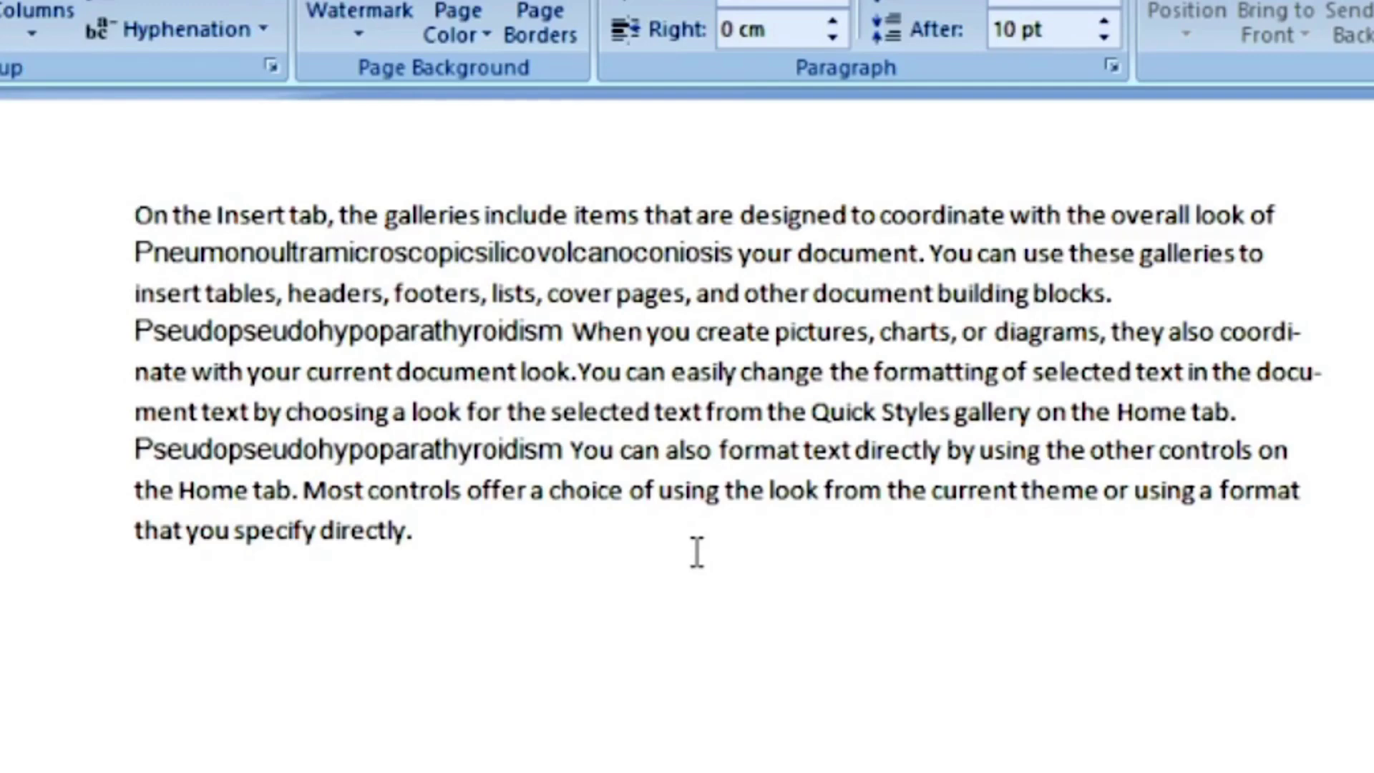
- In Hyphenation Options, set the hyphenation zone to 0.4 cm and consecutive hyphens to No limit
click(243, 28)
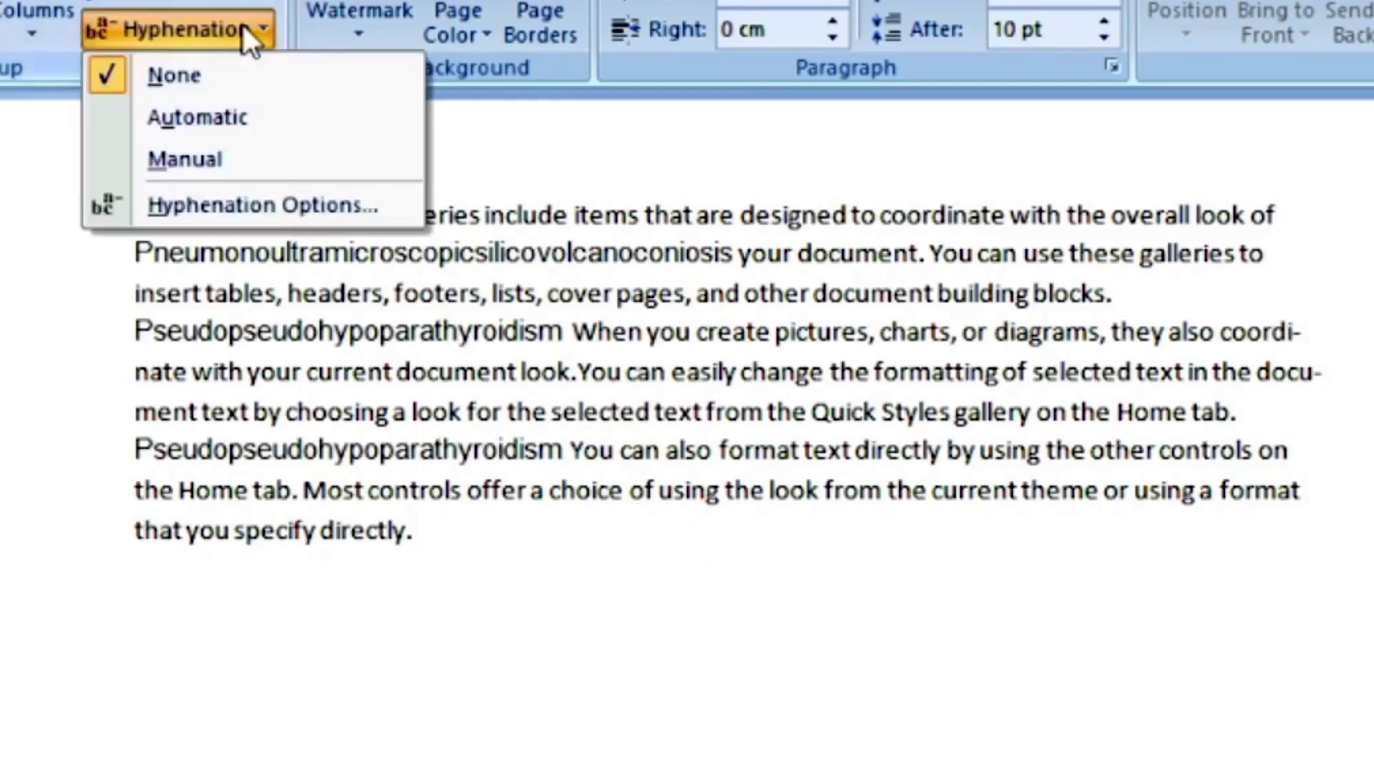
click(246, 204)
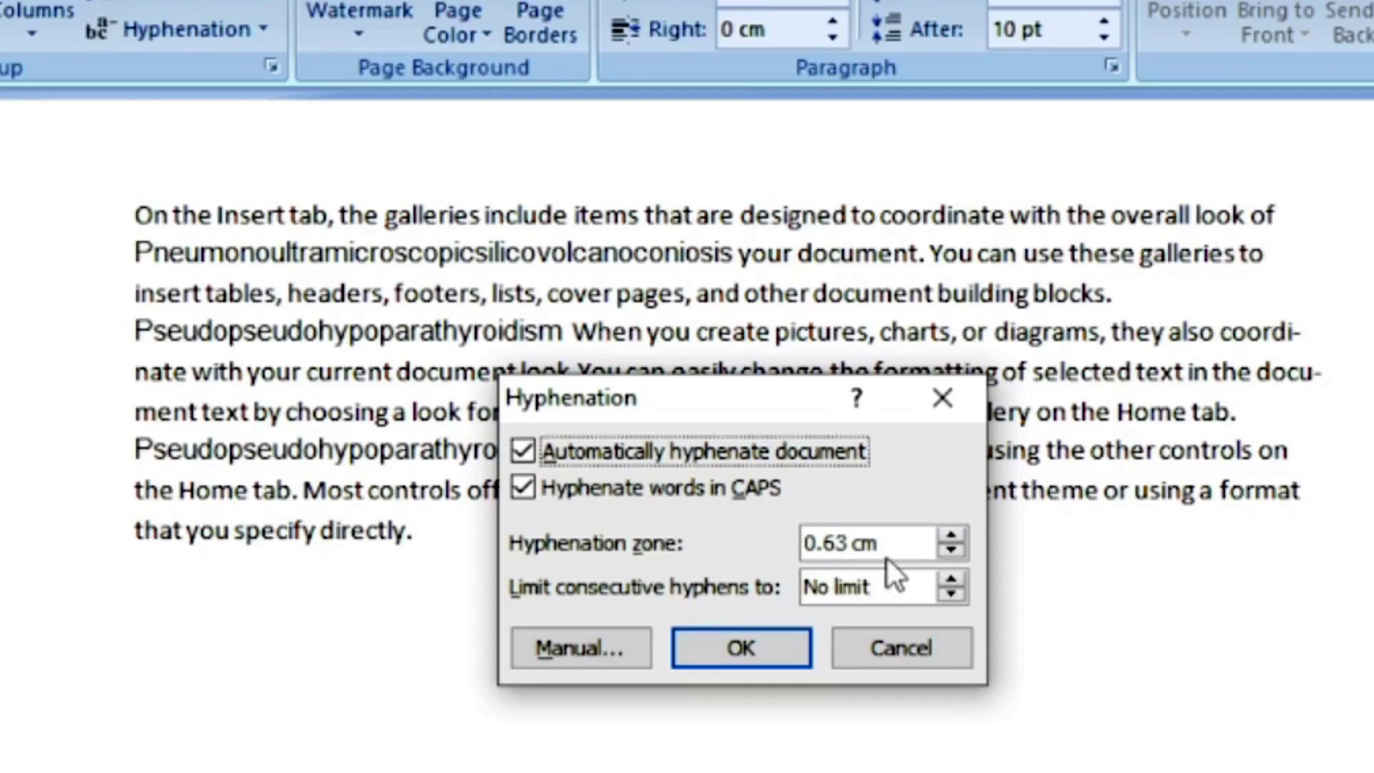
click(952, 536)
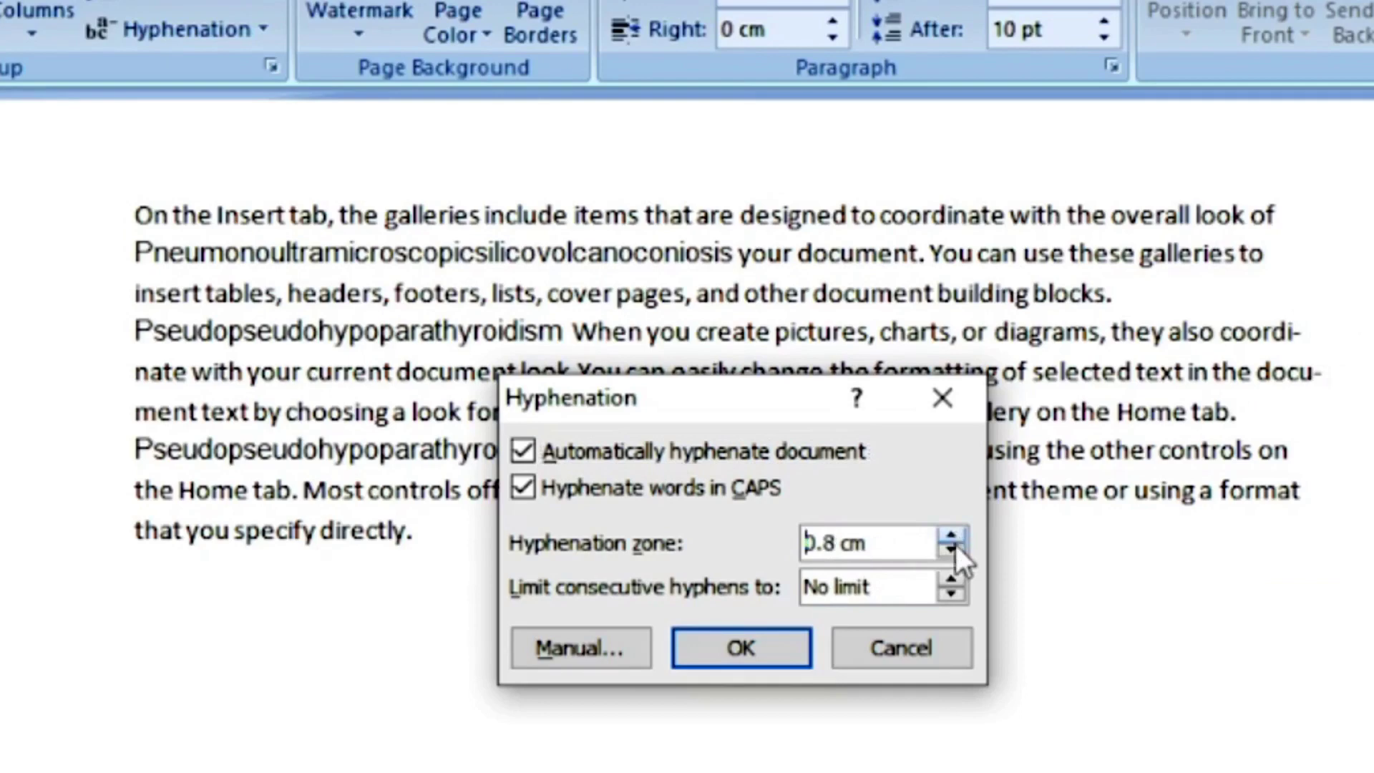
click(951, 549)
click(952, 550)
click(951, 549)
click(951, 549)
click(951, 580)
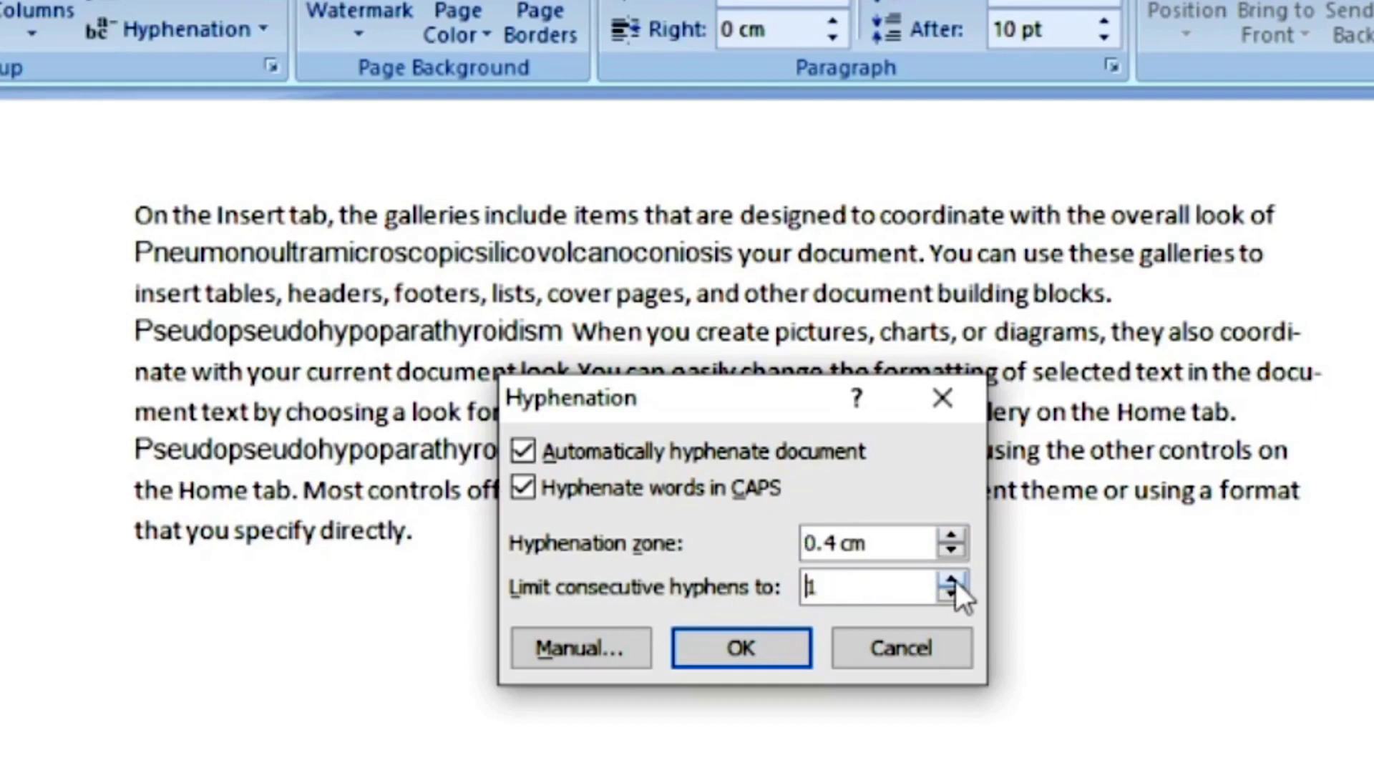
click(952, 581)
click(952, 596)
click(952, 595)
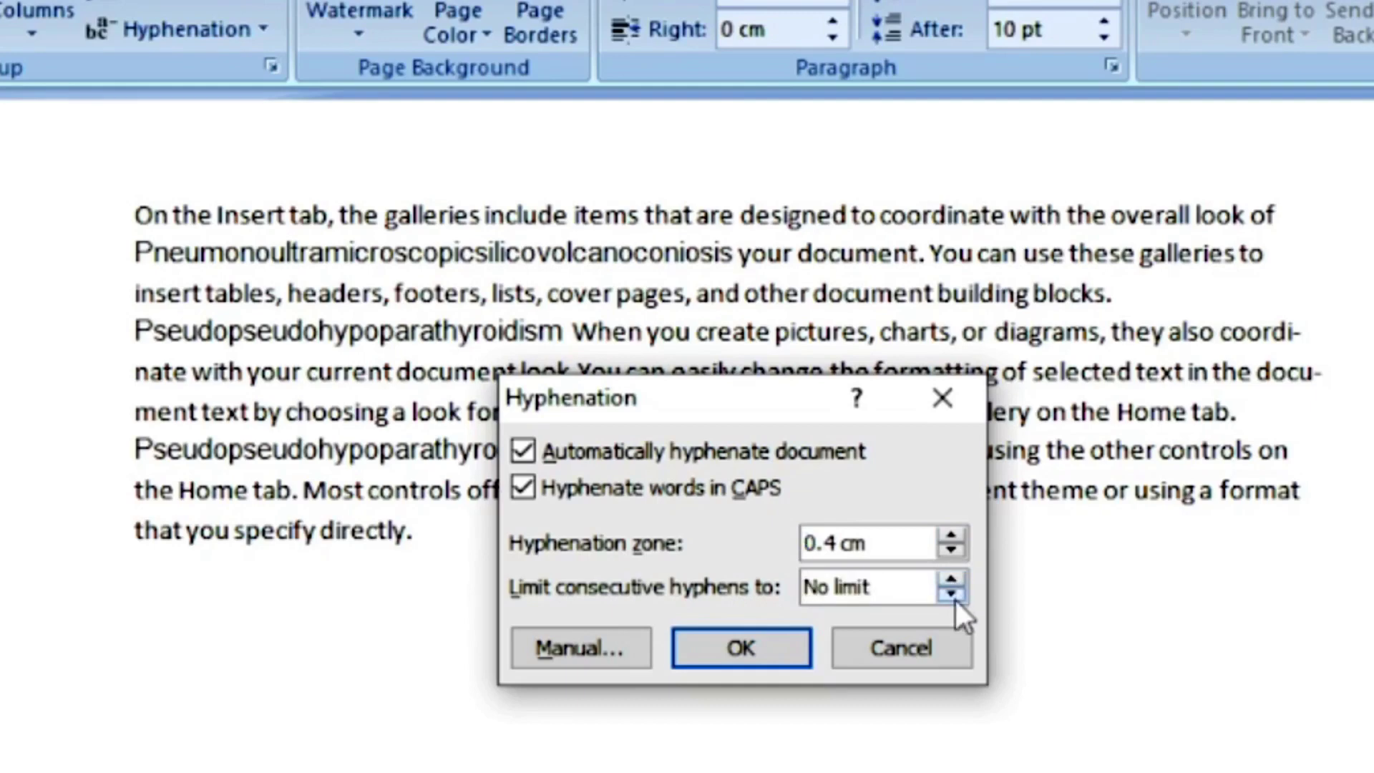
click(737, 655)
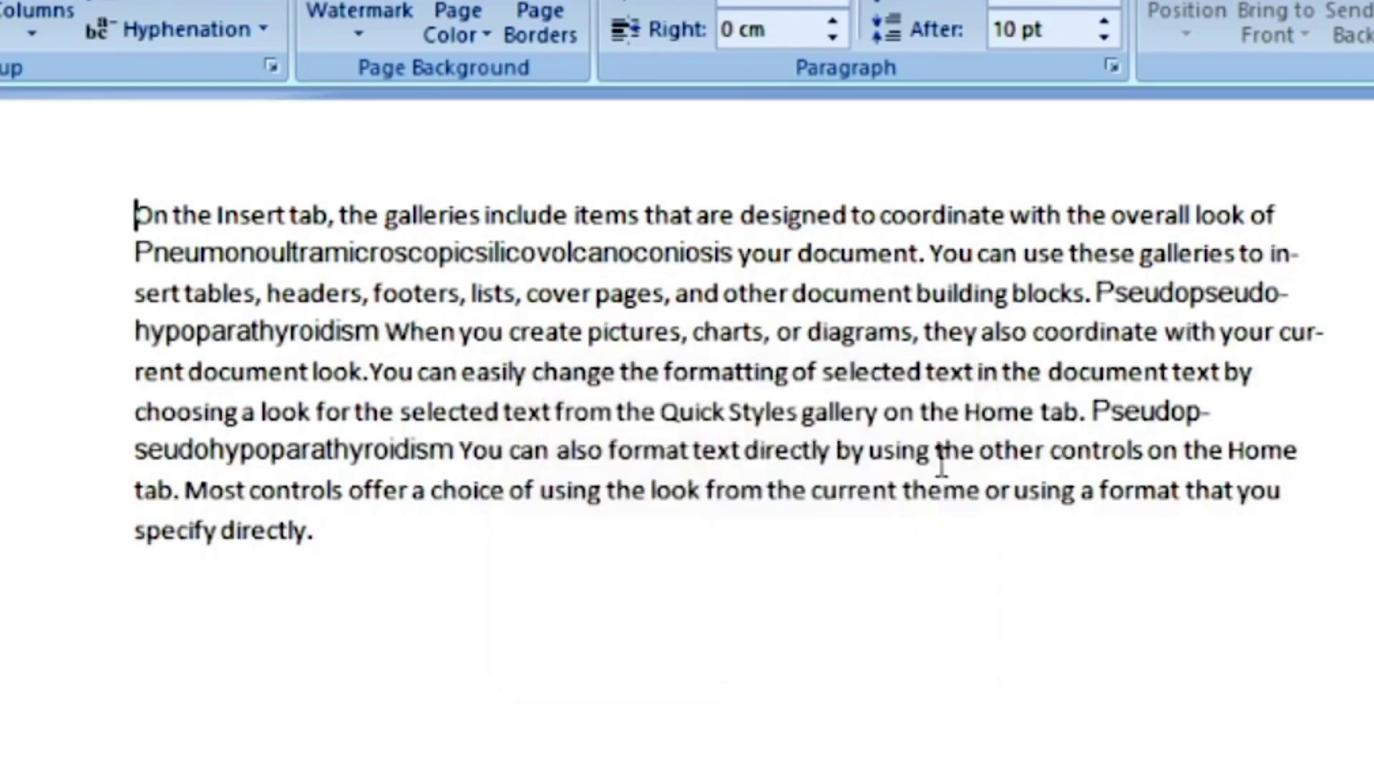